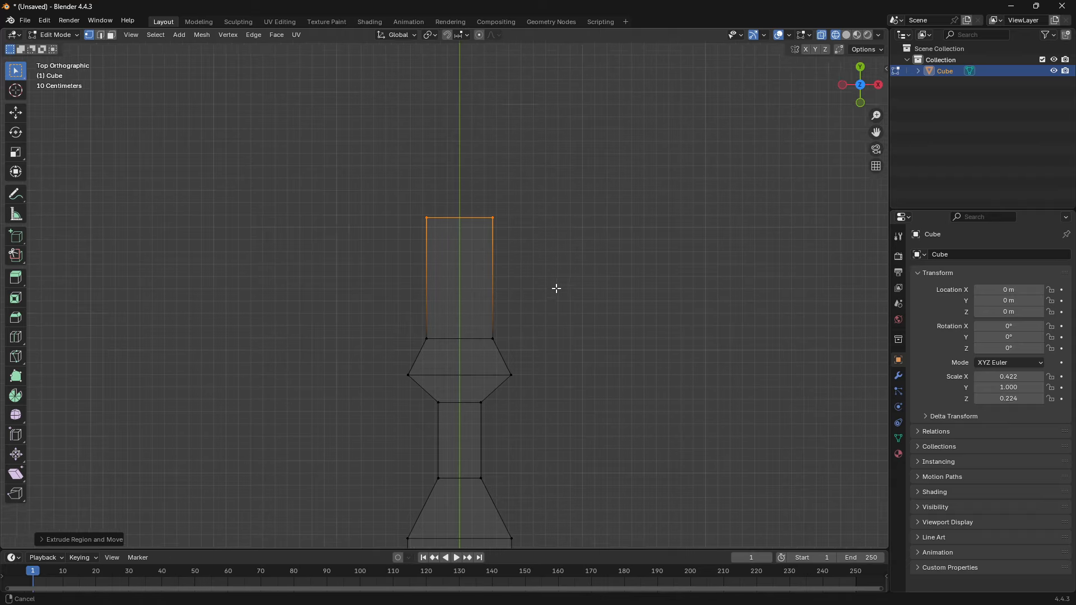
- Add a single loop cut running lengthwise around the knife blank at mid-height
{"action": "scroll", "coordinate": [556, 288], "scroll_direction": "up", "scroll_amount": 3}
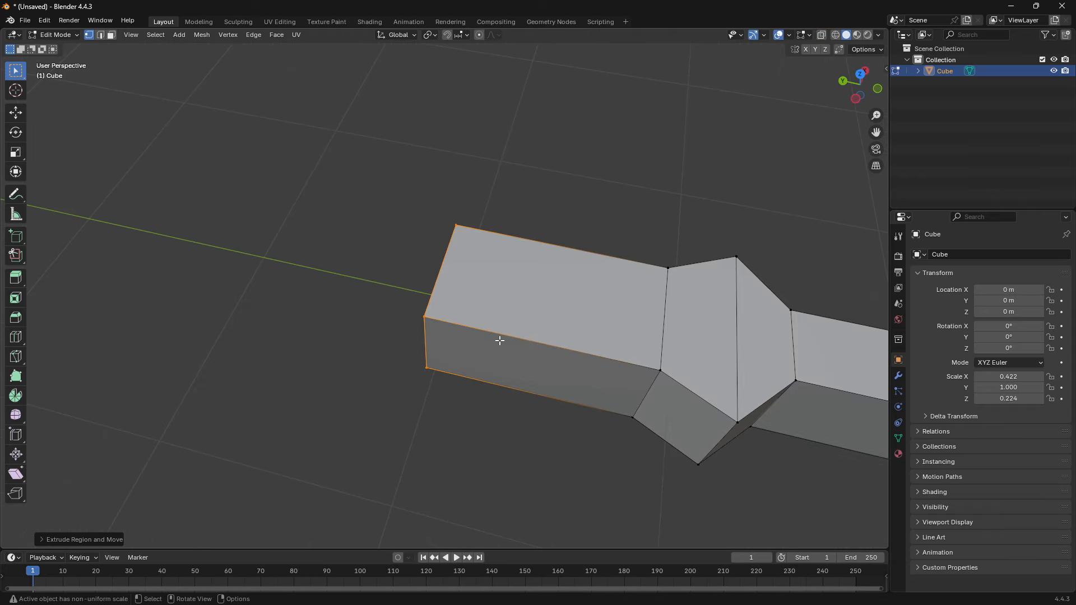
{"action": "key", "text": "ctrl+r"}
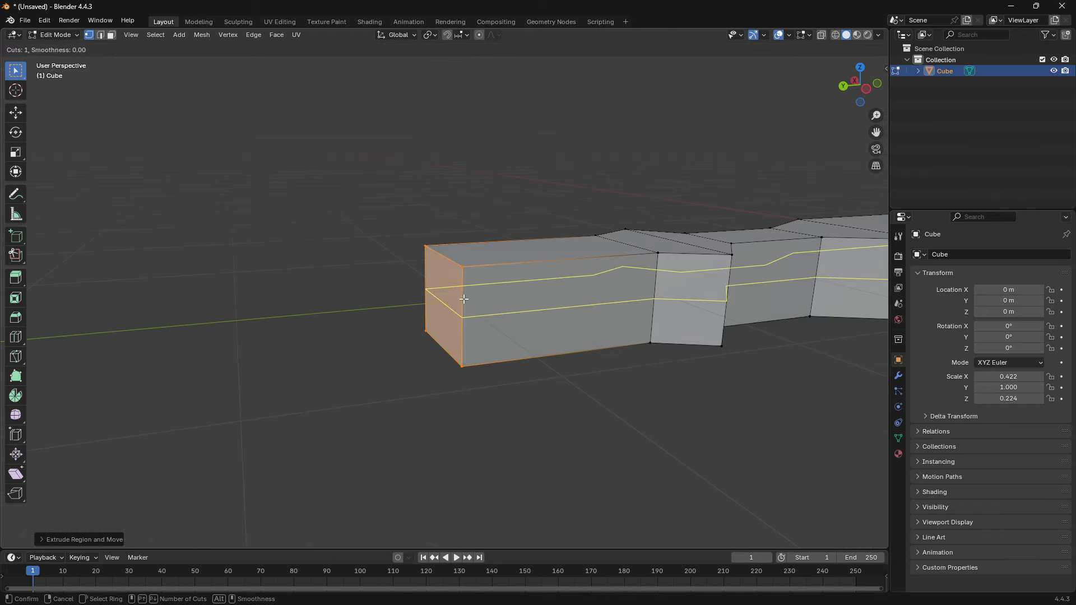
{"action": "left_click", "coordinate": [498, 339]}
- Delete the vertices of the knife's lower half, below the mid-height loop
{"action": "key", "text": "ctrl+KP_3"}
{"action": "key", "text": "z"}
{"action": "left_click", "coordinate": [291, 316]}
{"action": "middle_click_drag", "start_coordinate": [291, 316], "coordinate": [420, 324], "text": "alt"}
{"action": "left_click_drag", "start_coordinate": [267, 292], "coordinate": [710, 435]}
{"action": "key", "text": "x"}
{"action": "left_click", "coordinate": [704, 454]}
{"action": "middle_click_drag", "start_coordinate": [418, 356], "coordinate": [441, 373]}
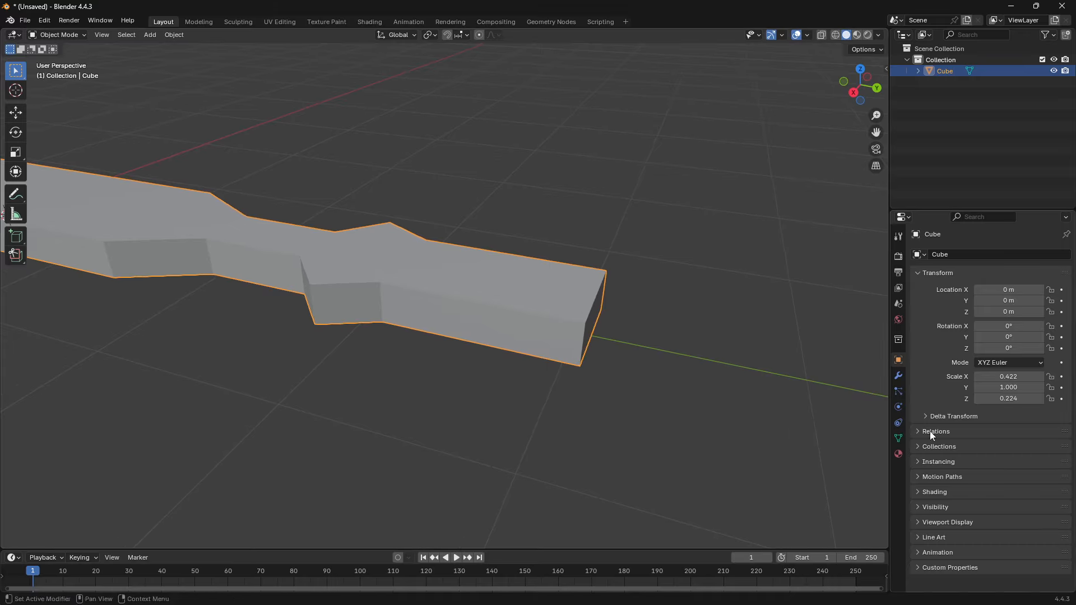
- Add a Mirror modifier to the knife and set it to mirror across Z instead of X
{"action": "left_click", "coordinate": [899, 376]}
{"action": "left_click", "coordinate": [975, 259]}
{"action": "type", "text": "miz"}
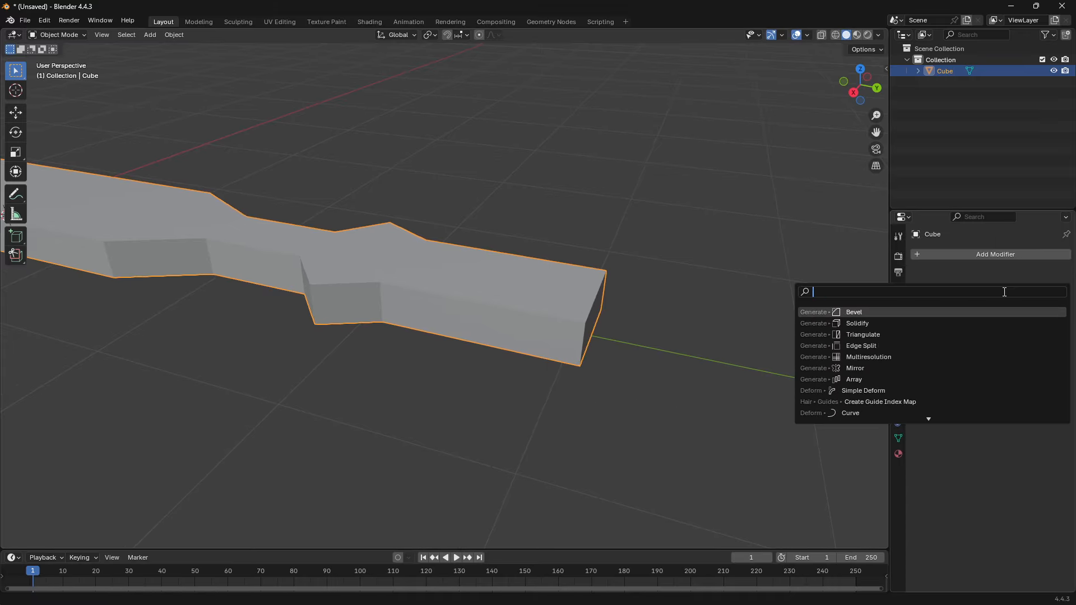
{"action": "key", "text": "Return"}
{"action": "middle_click_drag", "start_coordinate": [760, 440], "coordinate": [967, 284]}
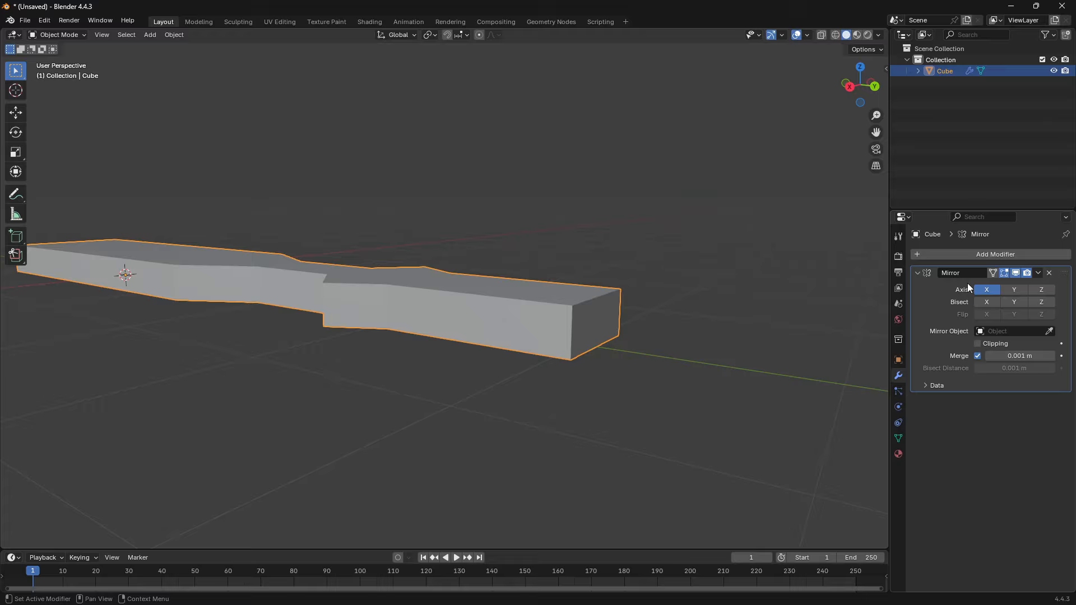
{"action": "left_click", "coordinate": [1037, 292]}
{"action": "middle_click_drag", "start_coordinate": [476, 325], "coordinate": [581, 394]}
{"action": "scroll", "coordinate": [581, 394], "scroll_direction": "down", "scroll_amount": 4}
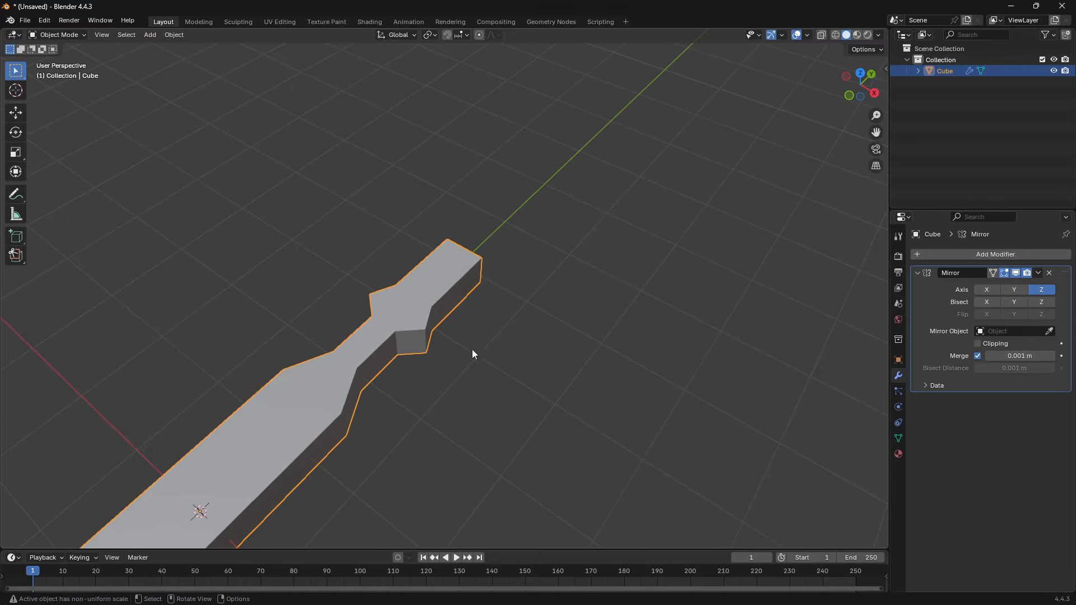
- Move the mid-height edge of the blade's end face outward along Y to slope the tip
{"action": "middle_click_drag", "start_coordinate": [472, 348], "coordinate": [414, 304]}
{"action": "key", "text": "Tab"}
{"action": "middle_click_drag", "start_coordinate": [498, 271], "coordinate": [456, 257], "text": "shift"}
{"action": "scroll", "coordinate": [456, 257], "scroll_direction": "up", "scroll_amount": 2}
{"action": "key", "text": "2"}
{"action": "middle_click_drag", "start_coordinate": [578, 303], "coordinate": [435, 308]}
{"action": "scroll", "coordinate": [434, 307], "scroll_direction": "up", "scroll_amount": 3}
{"action": "left_click", "coordinate": [435, 308]}
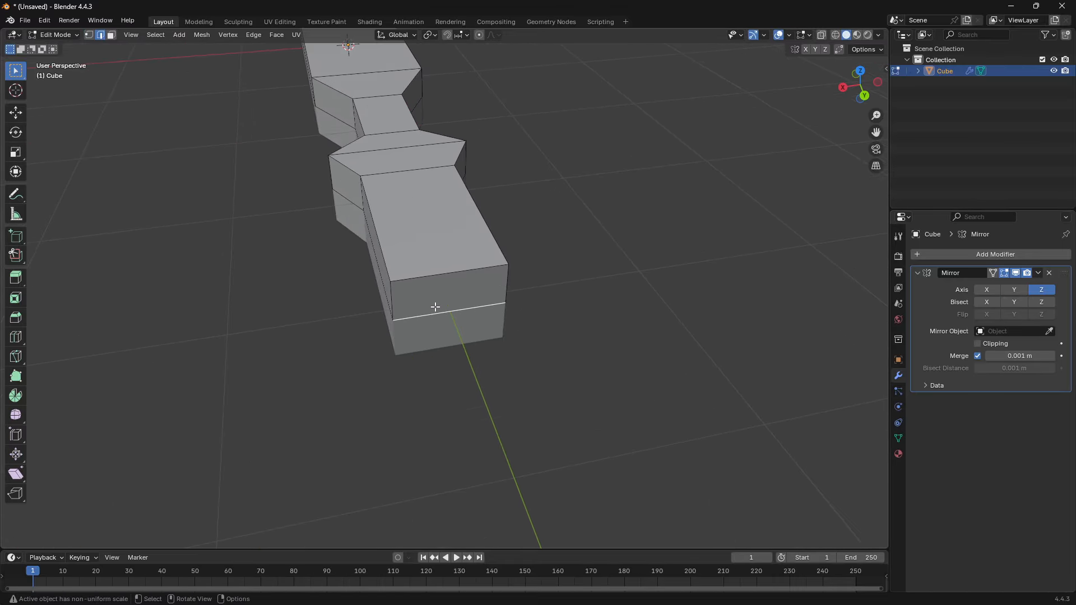
{"action": "key", "text": "g"}
{"action": "key", "text": "y"}
{"action": "left_click", "coordinate": [527, 472]}
{"action": "middle_click_drag", "start_coordinate": [505, 425], "coordinate": [372, 401]}
- Split the knife lengthwise down its centre and delete the vertices on the +X side
{"action": "key", "text": "ctrl+KP_1"}
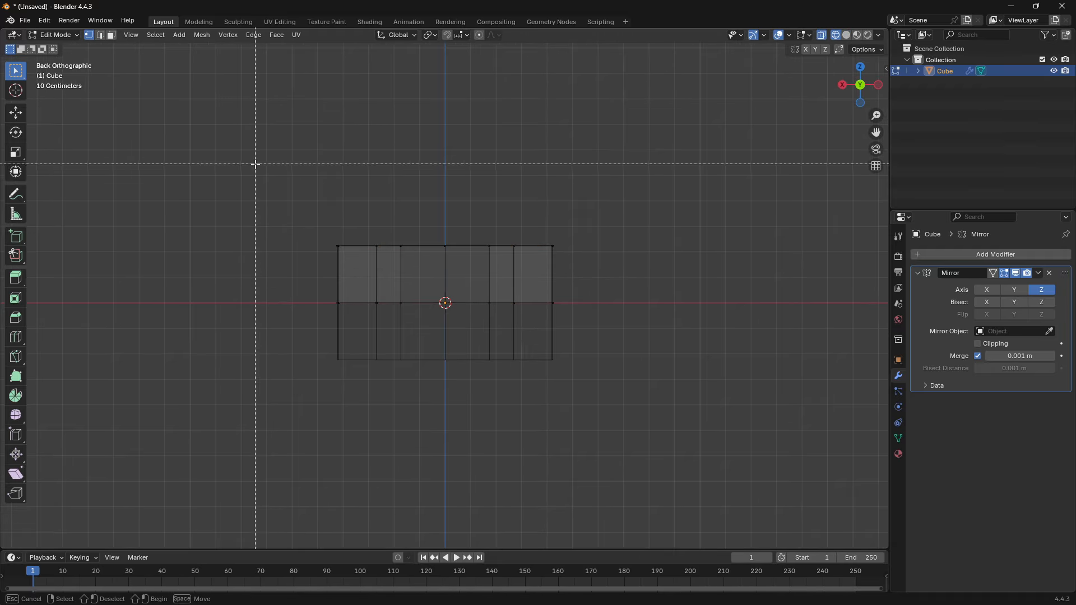
{"action": "left_click_drag", "start_coordinate": [256, 164], "coordinate": [496, 464]}
{"action": "middle_click_drag", "start_coordinate": [335, 256], "coordinate": [312, 250]}
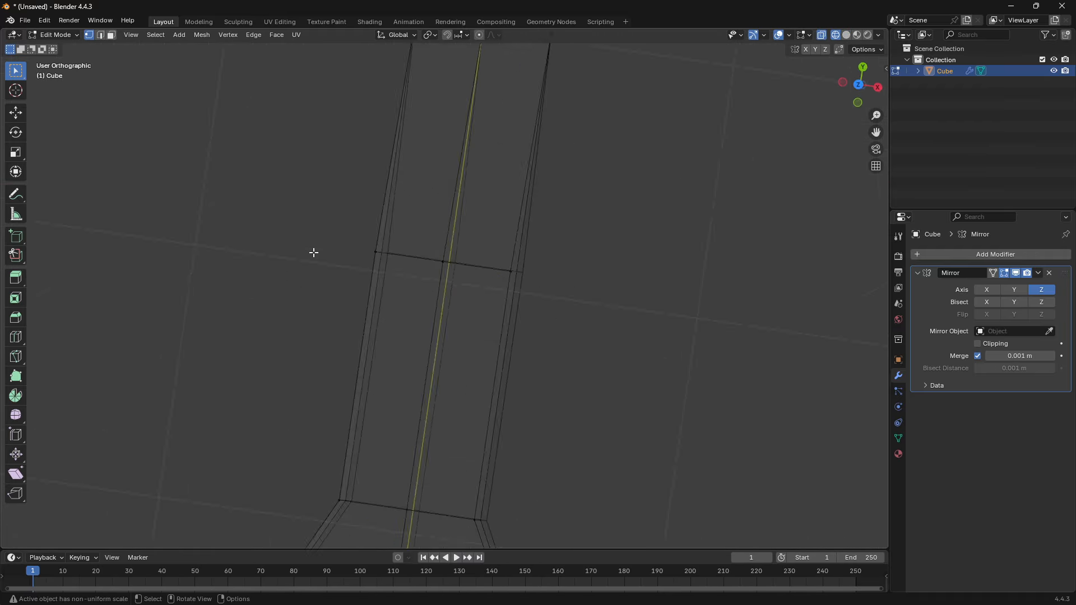
{"action": "key", "text": "KP_1"}
{"action": "middle_click_drag", "start_coordinate": [435, 208], "coordinate": [710, 331]}
- Enable the X axis on the Mirror modifier in addition to Z
{"action": "key", "text": "Tab"}
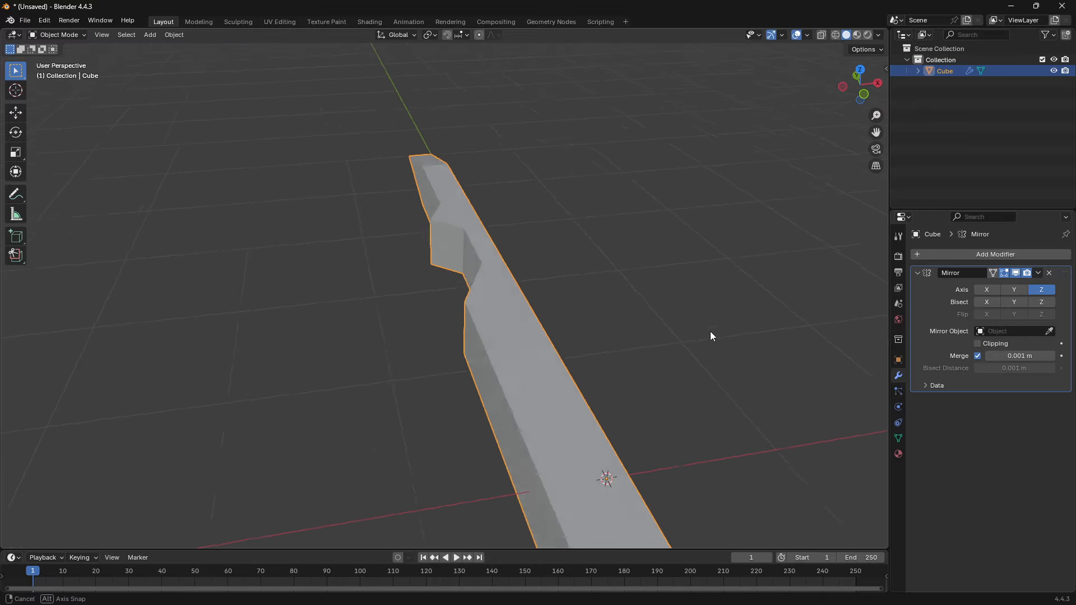
{"action": "left_click", "coordinate": [985, 290]}
{"action": "middle_click_drag", "start_coordinate": [493, 318], "coordinate": [600, 298]}
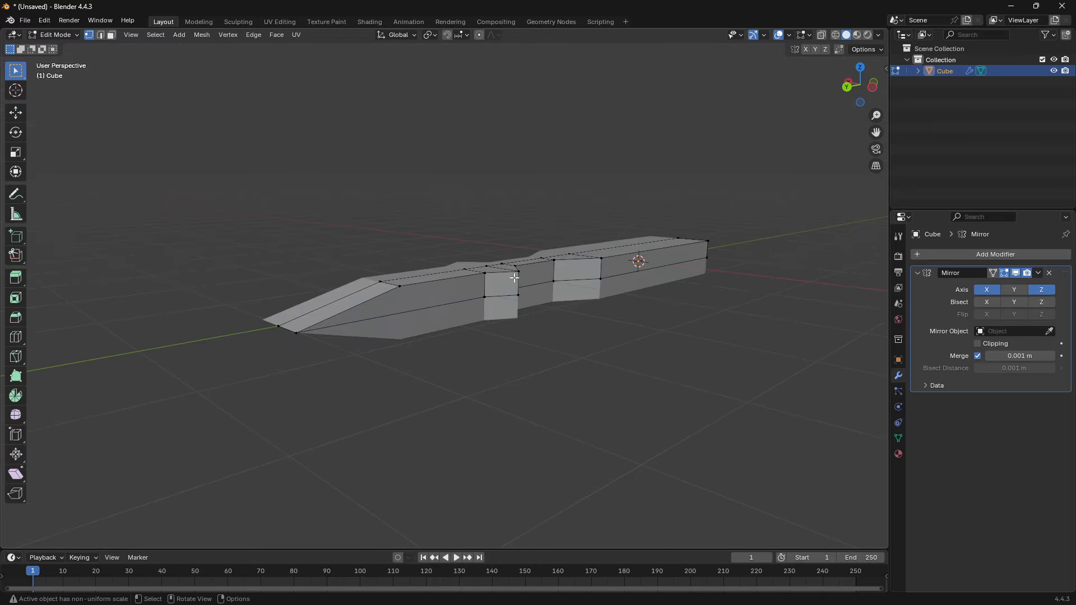
{"action": "middle_click_drag", "start_coordinate": [515, 275], "coordinate": [585, 300]}
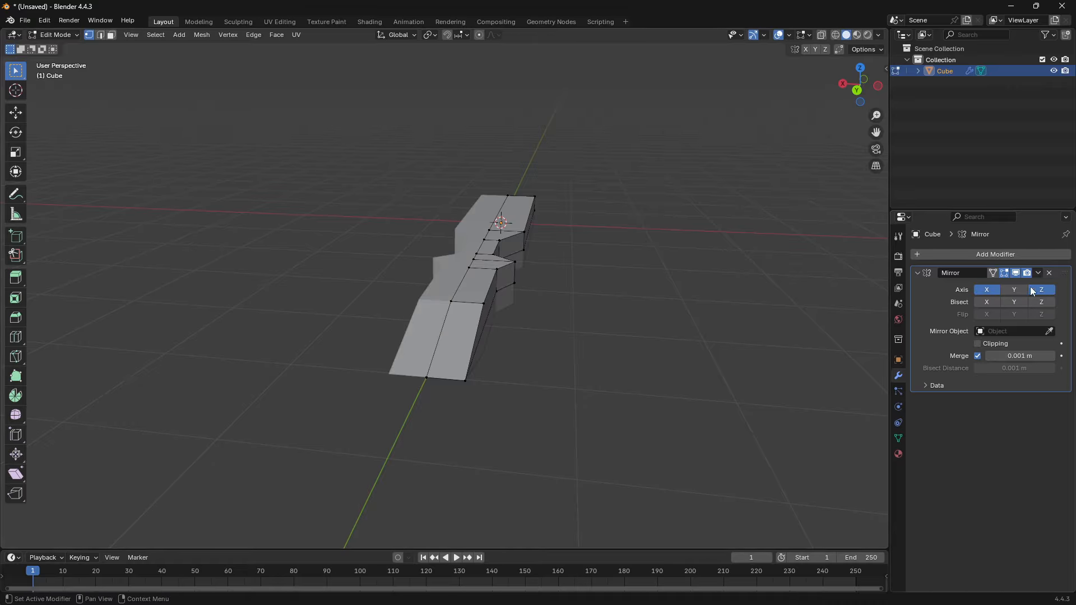
- Select the outer mid-height edges of the blade and guard and move them outward along X to form a cutting edge
{"action": "middle_click_drag", "start_coordinate": [577, 280], "coordinate": [514, 306]}
{"action": "scroll", "coordinate": [442, 285], "scroll_direction": "up", "scroll_amount": 2}
{"action": "key", "text": "2"}
{"action": "left_click", "coordinate": [415, 327]}
{"action": "middle_click_drag", "start_coordinate": [426, 327], "coordinate": [446, 330]}
{"action": "left_click", "coordinate": [558, 330], "text": "shift"}
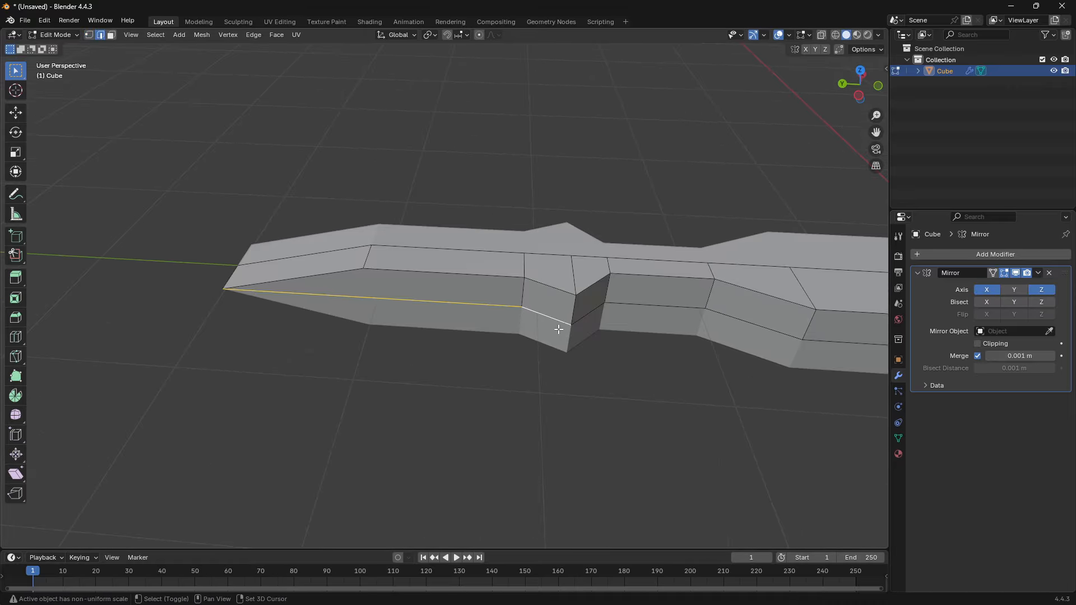
{"action": "middle_click_drag", "start_coordinate": [559, 330], "coordinate": [468, 345]}
{"action": "key", "text": "g"}
{"action": "key", "text": "y"}
{"action": "key", "text": "x"}
{"action": "left_click", "coordinate": [391, 286]}
- Move the edge at the blade's tip along Y to shape the point
{"action": "middle_click_drag", "start_coordinate": [391, 287], "coordinate": [445, 309], "text": "shift"}
{"action": "key", "text": "g"}
{"action": "key", "text": "y"}
{"action": "left_click", "coordinate": [270, 92]}
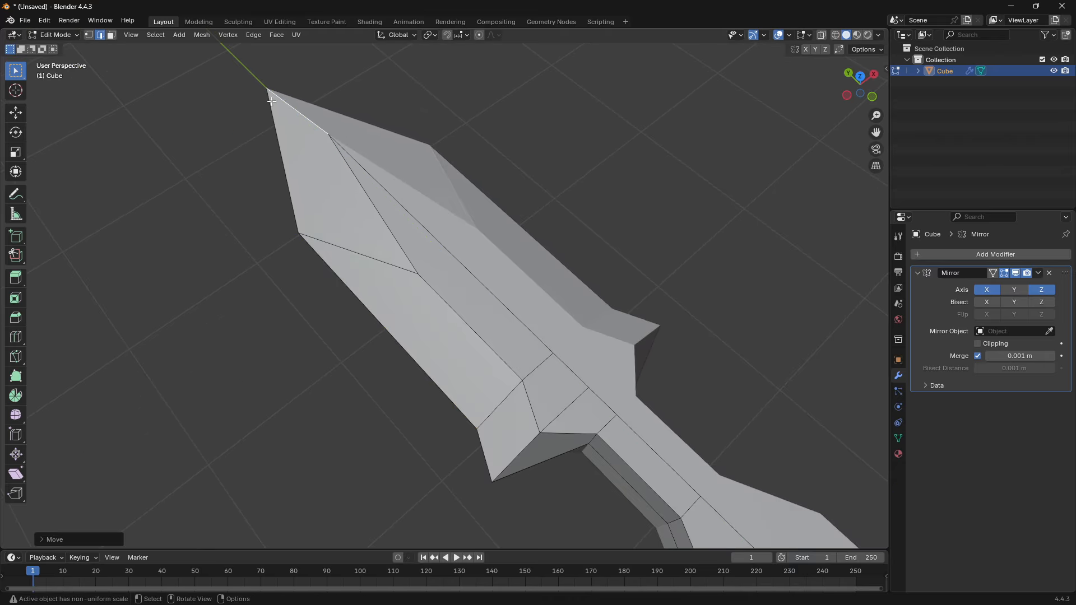
- Adjust the cross edges at the blade's base and the guard's outer tip along Y
{"action": "scroll", "coordinate": [543, 413], "scroll_direction": "up", "scroll_amount": 1}
{"action": "middle_click_drag", "start_coordinate": [543, 414], "coordinate": [466, 317], "text": "shift"}
{"action": "key", "text": "g"}
{"action": "key", "text": "y"}
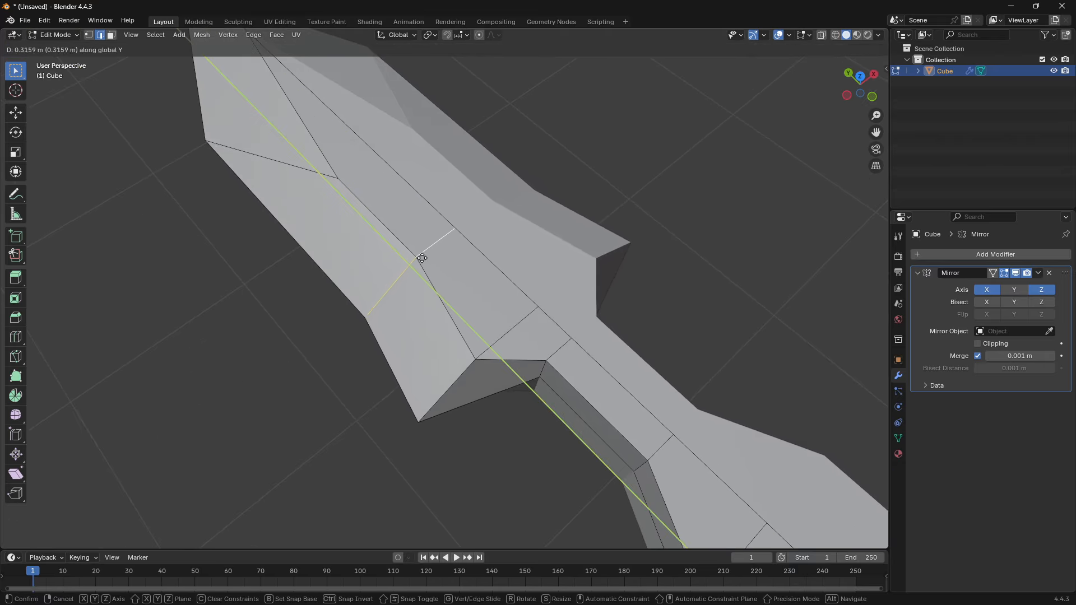
{"action": "left_click", "coordinate": [475, 317]}
{"action": "key", "text": "y"}
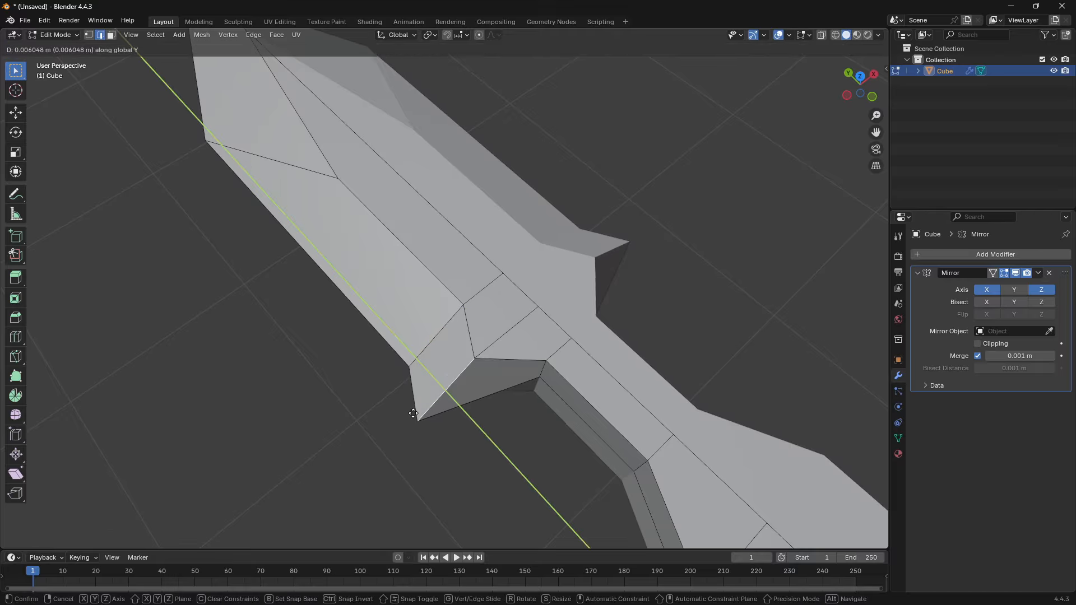
{"action": "left_click", "coordinate": [448, 382]}
- Flatten the guard's rear faces along Y by scaling and dissolve the extra cross edges on the guard
{"action": "middle_click_drag", "start_coordinate": [448, 382], "coordinate": [527, 334]}
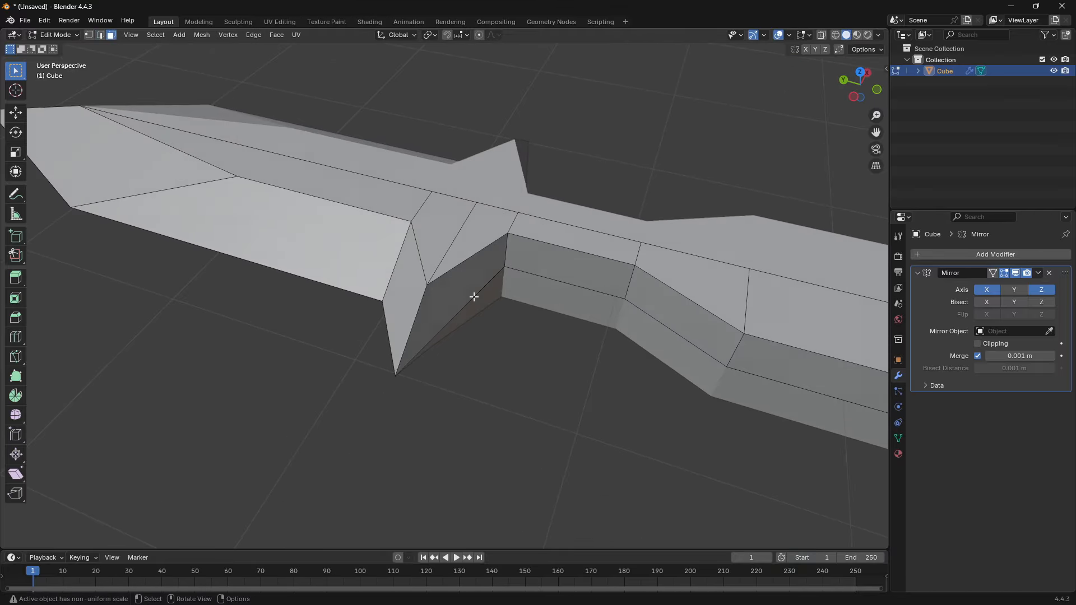
{"action": "left_click", "coordinate": [473, 297]}
{"action": "key", "text": "s"}
{"action": "key", "text": "x"}
{"action": "left_click", "coordinate": [465, 286]}
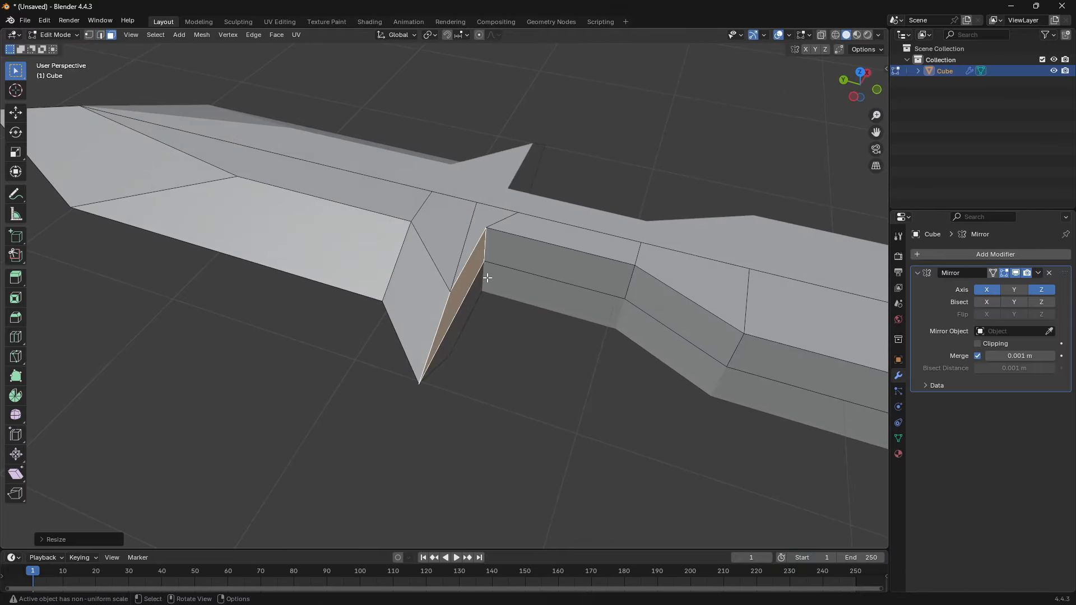
{"action": "key", "text": "2"}
{"action": "middle_click_drag", "start_coordinate": [487, 277], "coordinate": [512, 321]}
{"action": "key", "text": "KP_7"}
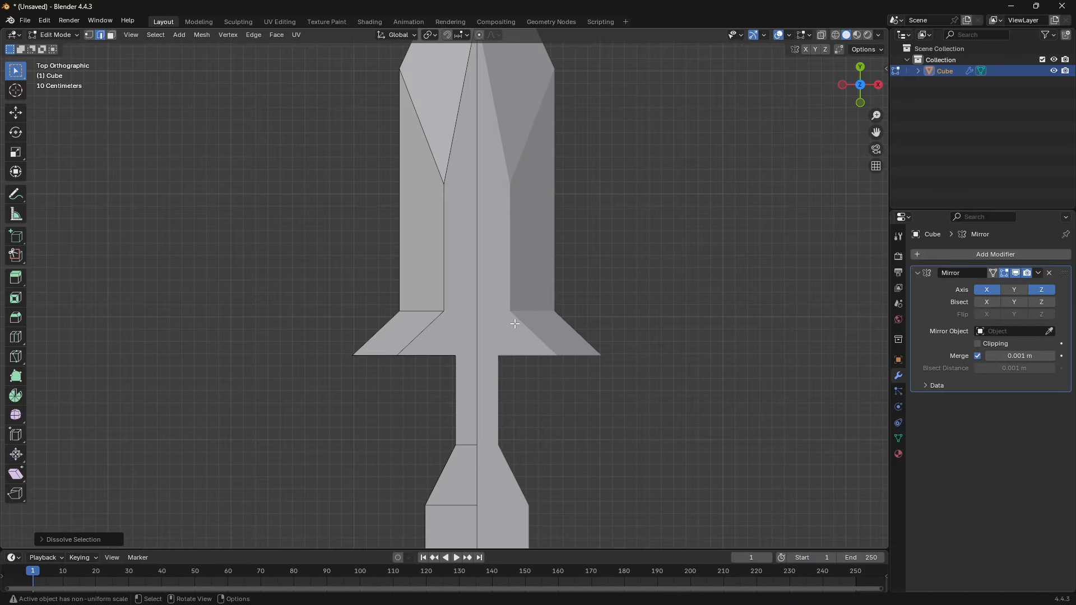
- Move the vertices where the blade meets the guard along Y toward the tip
{"action": "scroll", "coordinate": [512, 320], "scroll_direction": "up", "scroll_amount": 3}
{"action": "key", "text": "shift+z"}
{"action": "key", "text": "1"}
{"action": "left_click", "coordinate": [440, 328]}
{"action": "left_click_drag", "start_coordinate": [255, 272], "coordinate": [417, 335]}
{"action": "key", "text": "g"}
{"action": "key", "text": "y"}
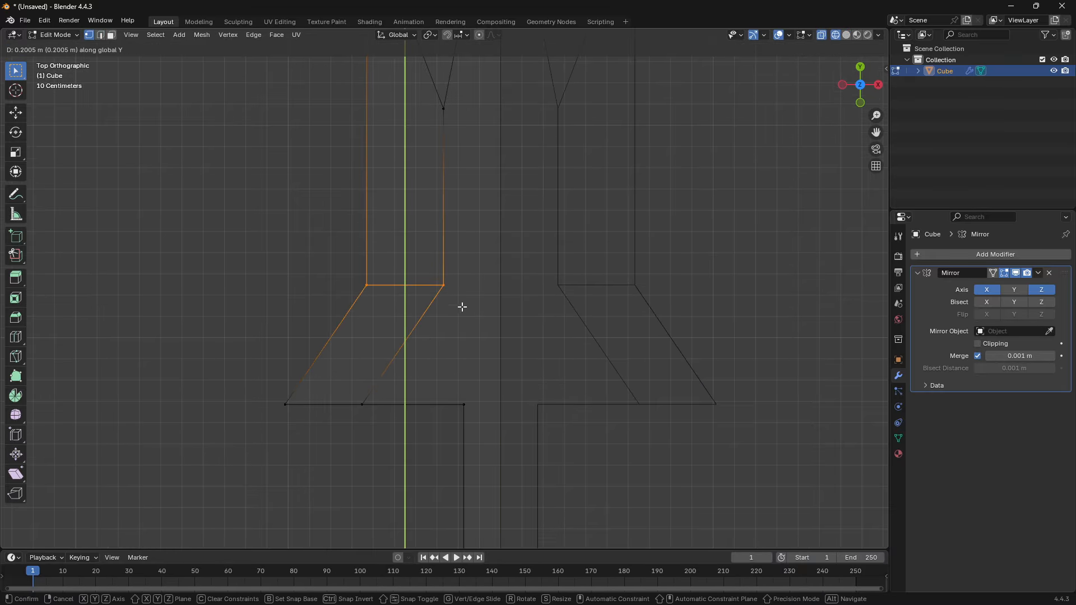
{"action": "left_click", "coordinate": [486, 271]}
- Examine the shaded knife's overall shape from several angles, with and without its edit wireframe
{"action": "key", "text": "shift+z"}
{"action": "mouse_move", "coordinate": [471, 324]}
{"action": "middle_mouse_down"}
{"action": "mouse_move", "coordinate": [506, 260]}
{"action": "mouse_move", "coordinate": [492, 317]}
{"action": "mouse_move", "coordinate": [392, 320]}
{"action": "mouse_move", "coordinate": [493, 350]}
{"action": "mouse_move", "coordinate": [519, 374]}
{"action": "middle_mouse_up"}
{"action": "scroll", "coordinate": [492, 317], "scroll_direction": "down", "scroll_amount": 4}
{"action": "scroll", "coordinate": [519, 375], "scroll_direction": "down", "scroll_amount": 4}
{"action": "middle_click_drag", "start_coordinate": [519, 375], "coordinate": [532, 335]}
{"action": "scroll", "coordinate": [437, 347], "scroll_direction": "down", "scroll_amount": 2}
{"action": "key", "text": "Tab"}
{"action": "middle_click_drag", "start_coordinate": [459, 322], "coordinate": [494, 312]}
{"action": "scroll", "coordinate": [487, 331], "scroll_direction": "up", "scroll_amount": 3}
{"action": "key", "text": "Tab"}
{"action": "key", "text": "KP_7"}
{"action": "middle_click_drag", "start_coordinate": [422, 292], "coordinate": [541, 232]}
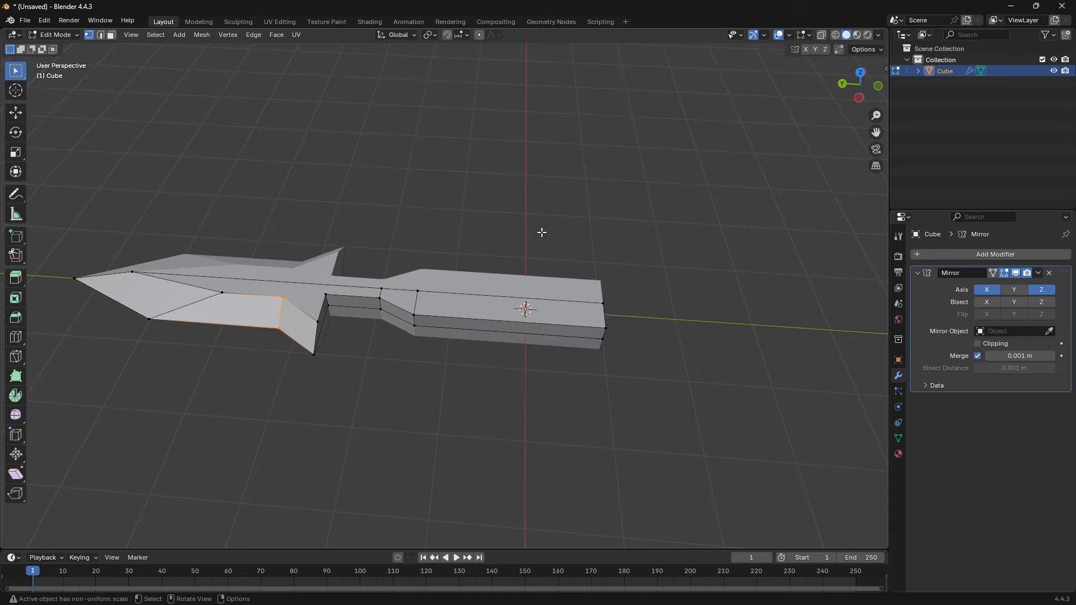
- Select the mid-height outer edges along the handle and grip and move them outward along X
{"action": "scroll", "coordinate": [460, 283], "scroll_direction": "up", "scroll_amount": 1}
{"action": "key", "text": "2"}
{"action": "mouse_move", "coordinate": [414, 349]}
{"action": "middle_mouse_down", "text": "shift"}
{"action": "mouse_move", "coordinate": [455, 344]}
{"action": "mouse_move", "coordinate": [434, 346]}
{"action": "middle_mouse_up", "text": "shift"}
{"action": "left_click", "coordinate": [485, 338], "text": "shift"}
{"action": "scroll", "coordinate": [485, 339], "scroll_direction": "up", "scroll_amount": 2}
{"action": "key", "text": "g"}
{"action": "key", "text": "x"}
{"action": "left_click", "coordinate": [428, 365]}
{"action": "scroll", "coordinate": [784, 459], "scroll_direction": "down", "scroll_amount": 2}
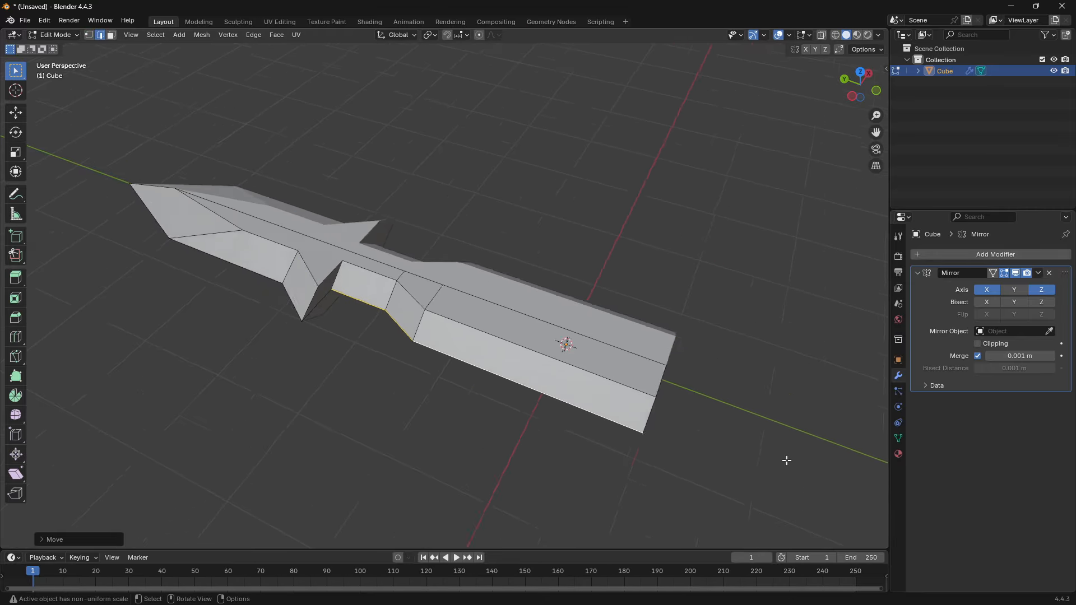
- Add a Catmull-Clark subdivision surface to the knife with viewport level 3
{"action": "key", "text": "Tab"}
{"action": "middle_click_drag", "start_coordinate": [625, 378], "coordinate": [552, 441]}
{"action": "middle_click_drag", "start_coordinate": [416, 361], "coordinate": [453, 320]}
{"action": "middle_click_drag", "start_coordinate": [453, 320], "coordinate": [484, 321], "text": "shift"}
{"action": "scroll", "coordinate": [451, 295], "scroll_direction": "up", "scroll_amount": 3}
{"action": "middle_click_drag", "start_coordinate": [475, 269], "coordinate": [430, 250], "text": "shift"}
{"action": "scroll", "coordinate": [477, 305], "scroll_direction": "down", "scroll_amount": 2}
{"action": "scroll", "coordinate": [439, 271], "scroll_direction": "up", "scroll_amount": 2}
{"action": "key", "text": "ctrl+3"}
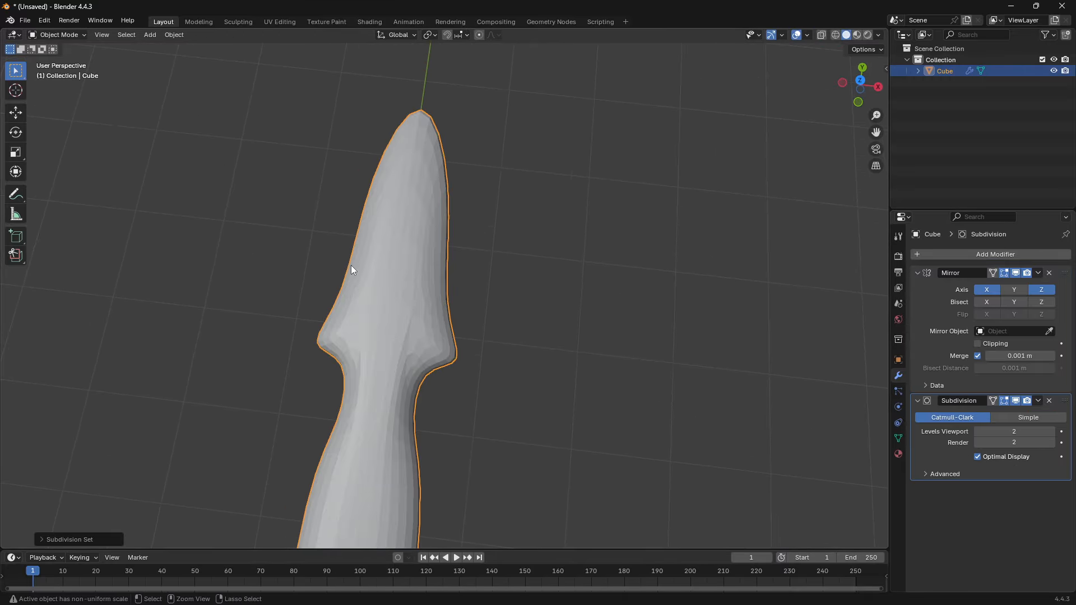
- Examine how the subdivision rounds off the guard and blade relative to the base mesh
{"action": "middle_click_drag", "start_coordinate": [351, 266], "coordinate": [247, 375]}
{"action": "scroll", "coordinate": [428, 442], "scroll_direction": "up", "scroll_amount": 4}
{"action": "key", "text": "Tab"}
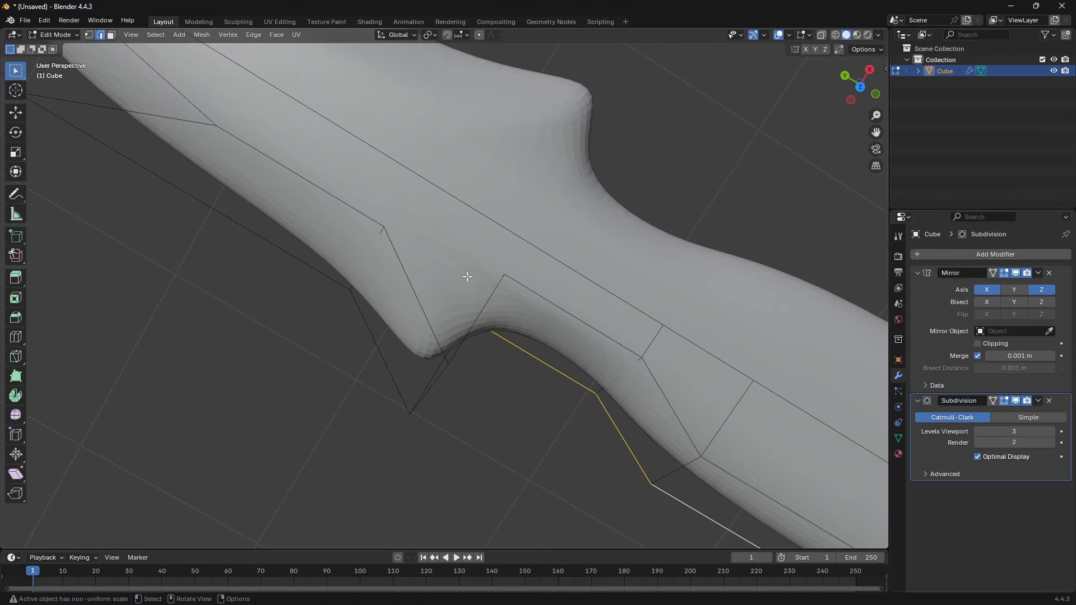
{"action": "middle_click_drag", "start_coordinate": [466, 276], "coordinate": [445, 294]}
{"action": "middle_click_drag", "start_coordinate": [440, 408], "coordinate": [473, 315], "text": "shift"}
{"action": "key", "text": "Tab"}
{"action": "scroll", "coordinate": [820, 297], "scroll_direction": "up", "scroll_amount": 2}
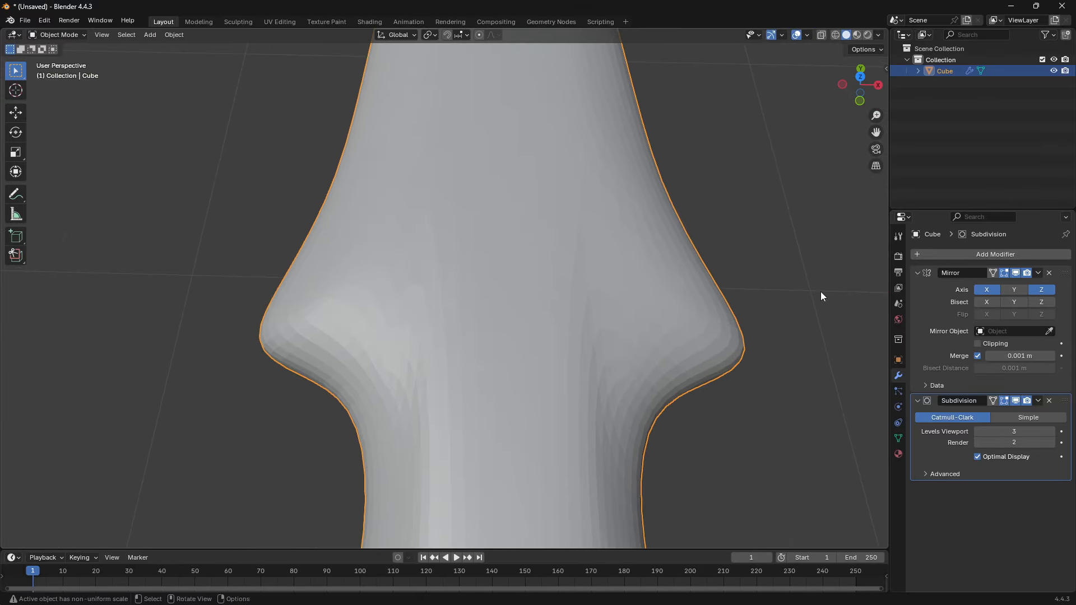
- Try applying the Subdivision modifier to the knife mesh and undo it
{"action": "left_click", "coordinate": [1038, 400]}
{"action": "left_click", "coordinate": [971, 414]}
{"action": "key", "text": "Tab"}
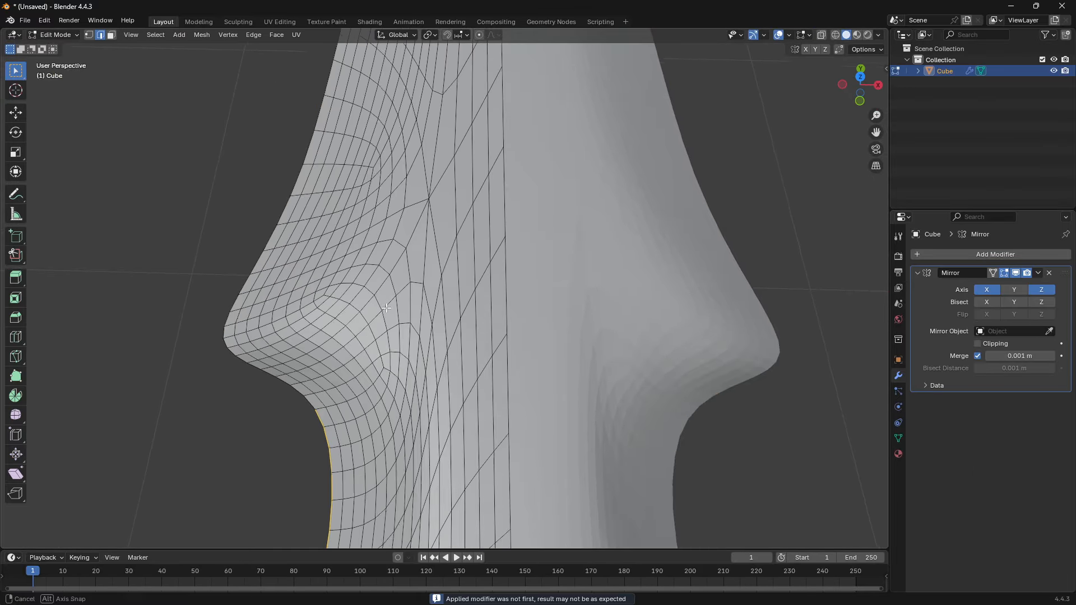
{"action": "middle_click_drag", "start_coordinate": [504, 280], "coordinate": [442, 380]}
{"action": "middle_click_drag", "start_coordinate": [292, 220], "coordinate": [543, 239]}
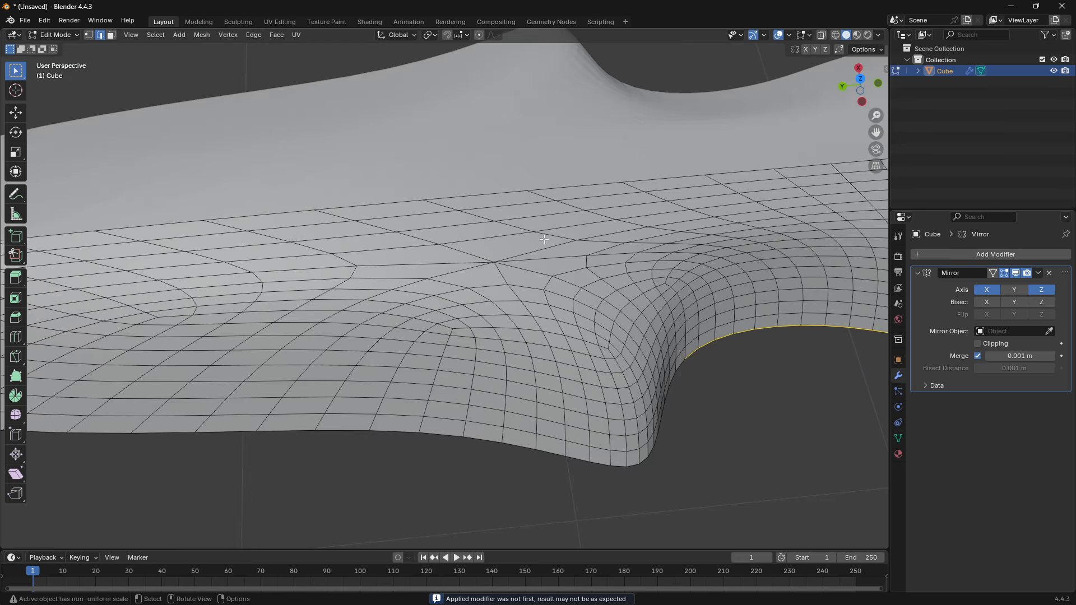
{"action": "key", "text": "ctrl+z"}
{"action": "key", "text": "ctrl+z"}
- Select the blade's ridge edges, display their bevel weight and crease properties, and clear the selection
{"action": "key", "text": "Tab"}
{"action": "middle_click_drag", "start_coordinate": [464, 233], "coordinate": [521, 375]}
{"action": "left_click", "coordinate": [490, 321]}
{"action": "left_click", "coordinate": [295, 227], "text": "shift"}
{"action": "middle_click_drag", "start_coordinate": [296, 227], "coordinate": [424, 311], "text": "shift"}
{"action": "left_click", "coordinate": [357, 354], "text": "shift"}
{"action": "key", "text": "n"}
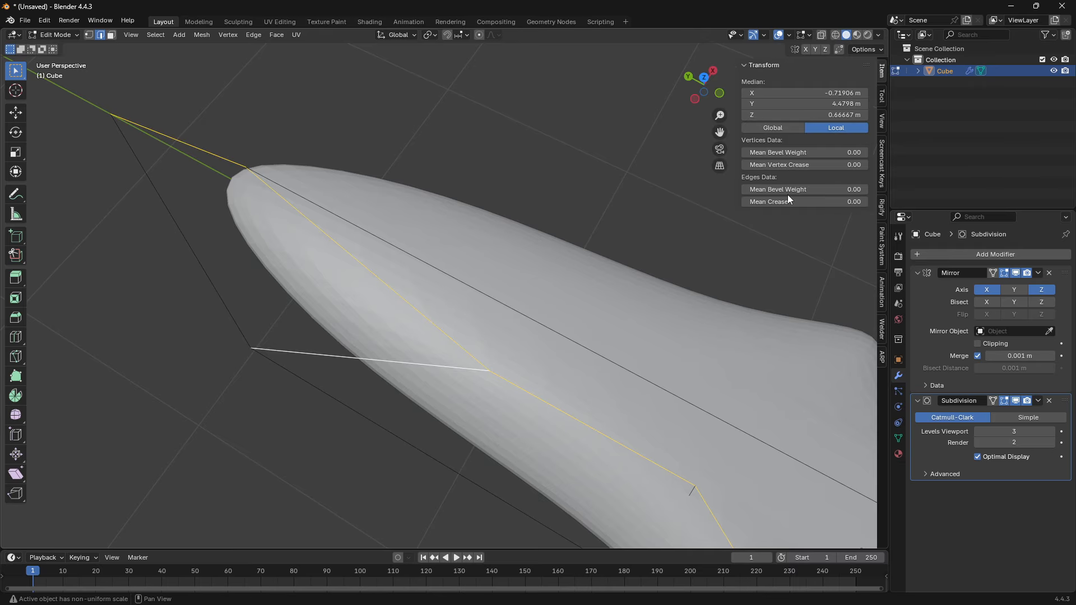
{"action": "key", "text": "alt+a"}
- Subdivide the ridge and outer edges between the blade's shoulder and tip to add a cross edge
{"action": "scroll", "coordinate": [338, 344], "scroll_direction": "down", "scroll_amount": 3}
{"action": "middle_click_drag", "start_coordinate": [432, 309], "coordinate": [392, 315]}
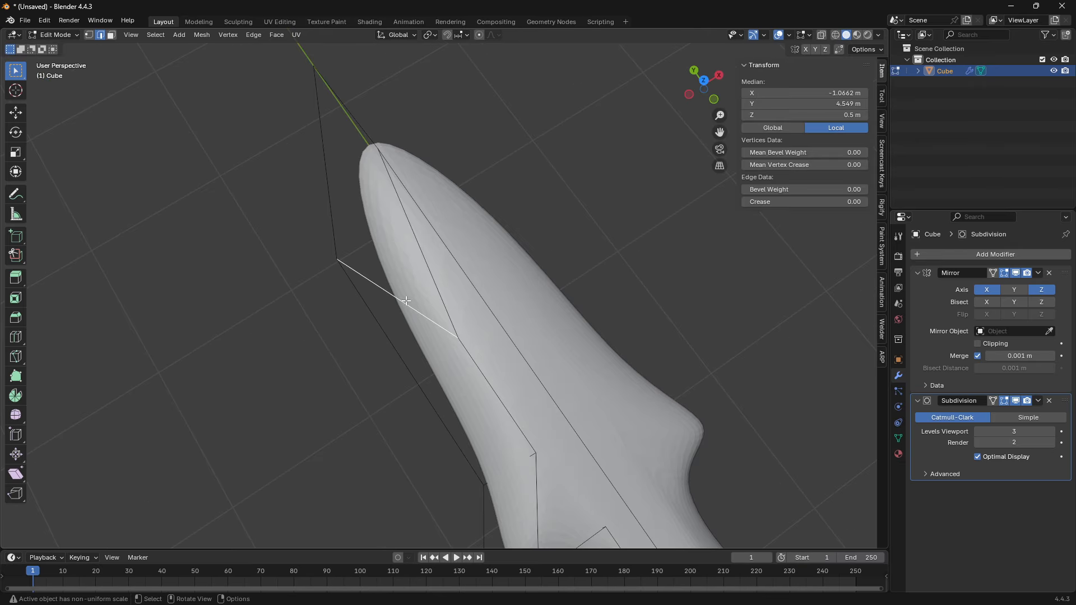
{"action": "key", "text": "KP_7"}
{"action": "left_click", "coordinate": [436, 276]}
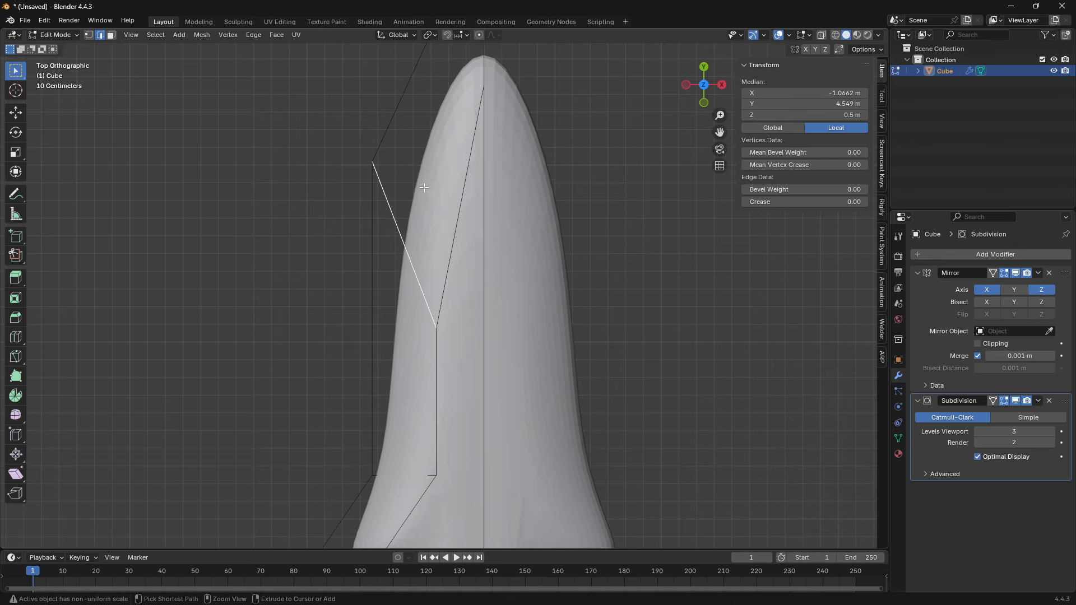
{"action": "key", "text": "ctrl+z"}
{"action": "middle_click_drag", "start_coordinate": [416, 166], "coordinate": [418, 244], "text": "shift"}
{"action": "left_click", "coordinate": [466, 302], "text": "shift"}
{"action": "right_click", "coordinate": [455, 272]}
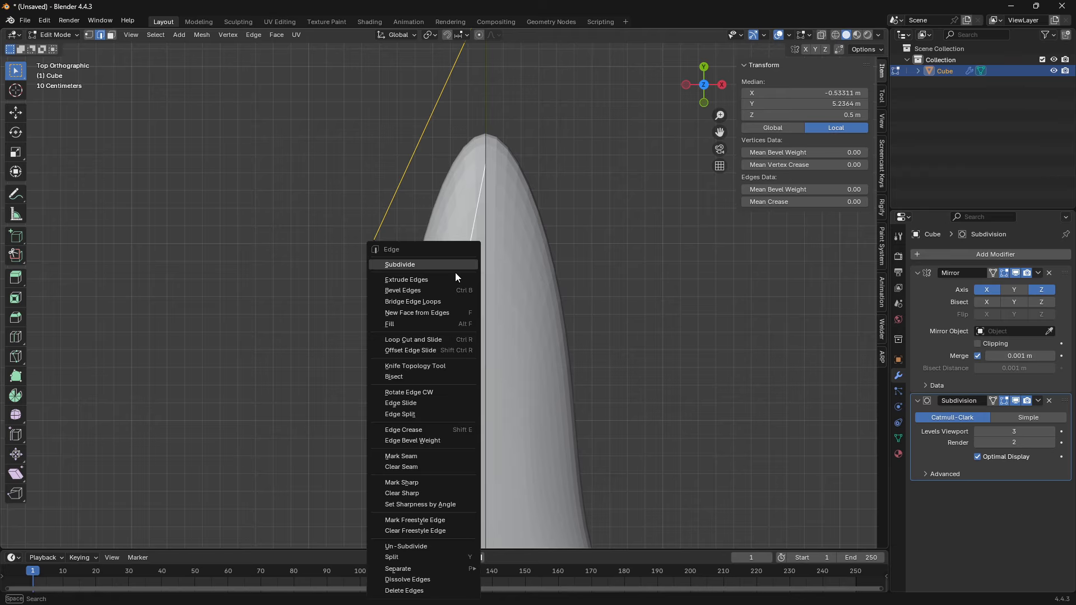
{"action": "left_click", "coordinate": [420, 264]}
- Slide the new cross edge toward the blade's shoulder and move it close to the existing diagonal edge
{"action": "key", "text": "g"}
{"action": "key", "text": "g"}
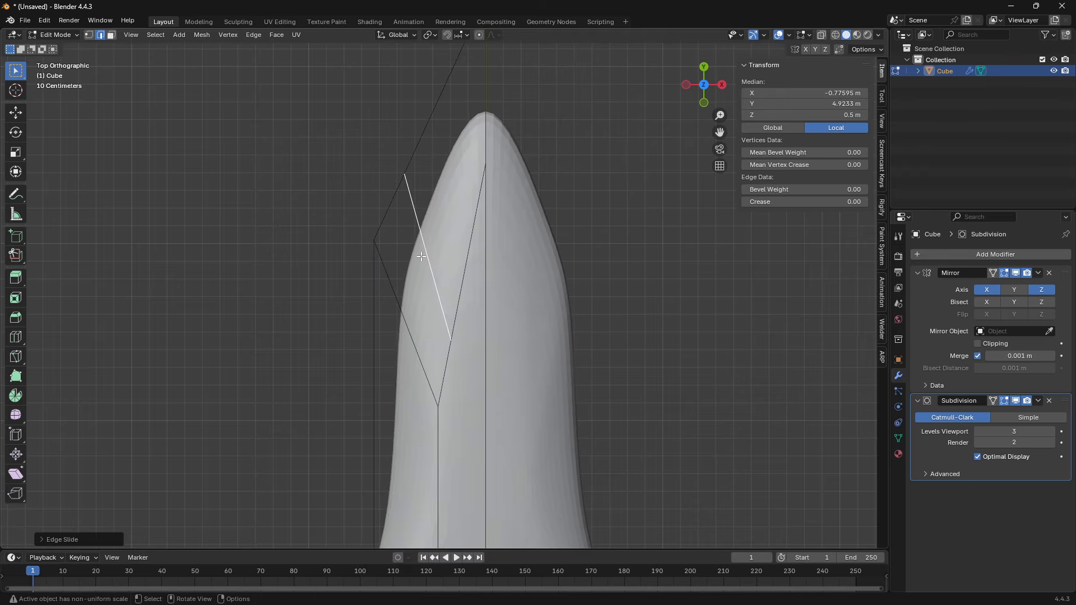
{"action": "key", "text": "g"}
{"action": "left_click", "coordinate": [422, 311]}
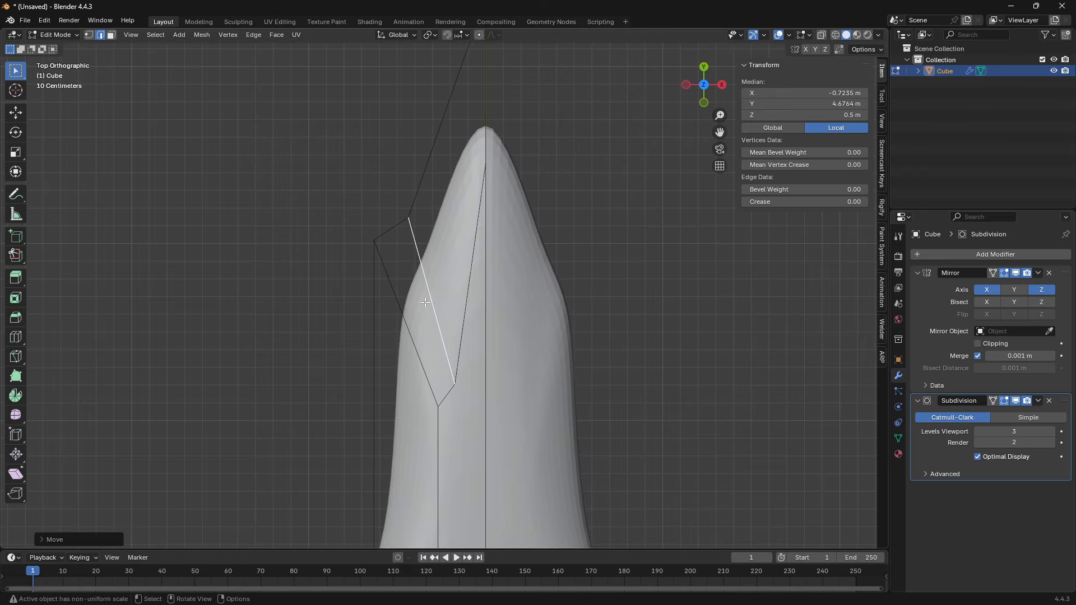
- Crease the blade's inner ridge edges and the diagonal edge running from the ridge to the outer corner
{"action": "middle_click_drag", "start_coordinate": [516, 295], "coordinate": [596, 252]}
{"action": "left_click", "coordinate": [596, 252]}
{"action": "scroll", "coordinate": [481, 301], "scroll_direction": "up", "scroll_amount": 5}
{"action": "left_click", "coordinate": [482, 301]}
{"action": "middle_click_drag", "start_coordinate": [482, 301], "coordinate": [219, 157], "text": "shift"}
{"action": "scroll", "coordinate": [463, 274], "scroll_direction": "down", "scroll_amount": 3}
{"action": "middle_click_drag", "start_coordinate": [801, 431], "coordinate": [653, 341], "text": "shift"}
{"action": "middle_click_drag", "start_coordinate": [162, 215], "coordinate": [568, 316], "text": "shift"}
{"action": "scroll", "coordinate": [568, 317], "scroll_direction": "up", "scroll_amount": 2}
{"action": "middle_click_drag", "start_coordinate": [570, 259], "coordinate": [363, 276], "text": "shift"}
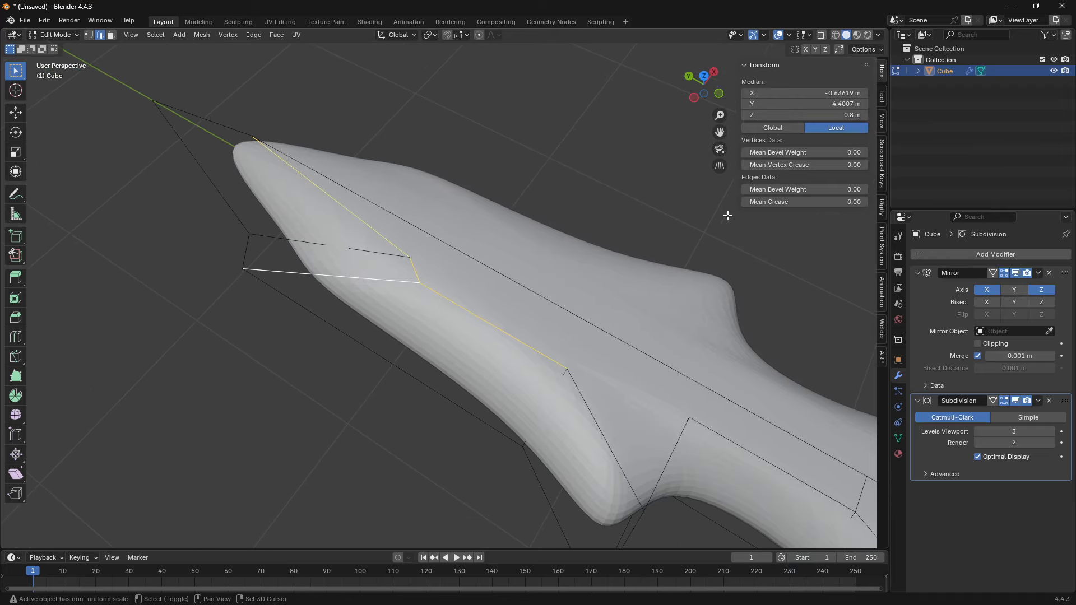
{"action": "middle_click_drag", "start_coordinate": [253, 180], "coordinate": [311, 230], "text": "shift"}
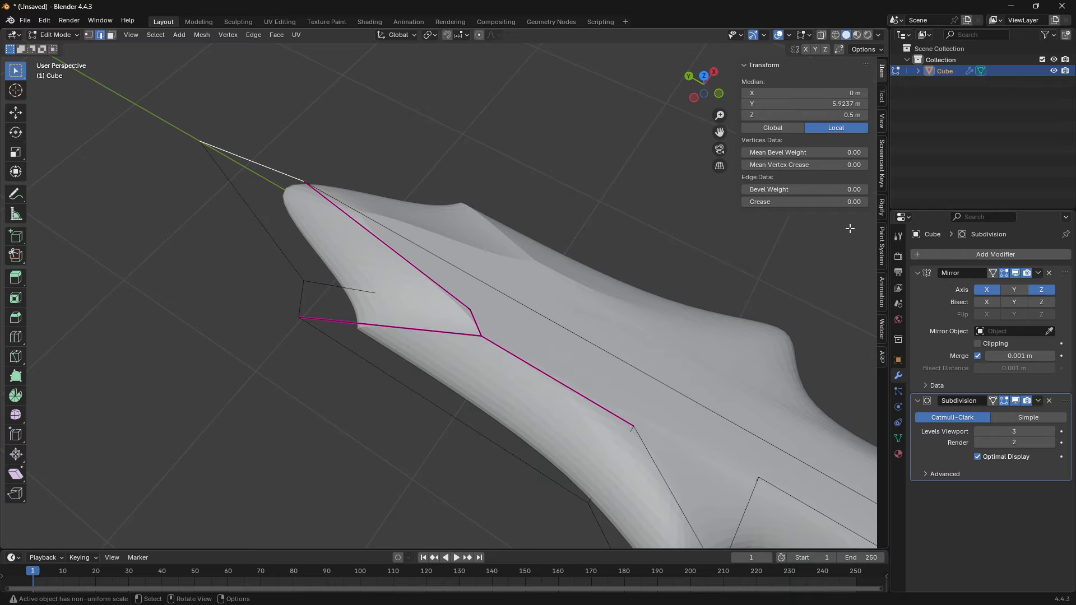
- Crease the blade's tip edge and set the mean crease of the dagger's outer silhouette edges to 1
{"action": "scroll", "coordinate": [337, 255], "scroll_direction": "down", "scroll_amount": 5}
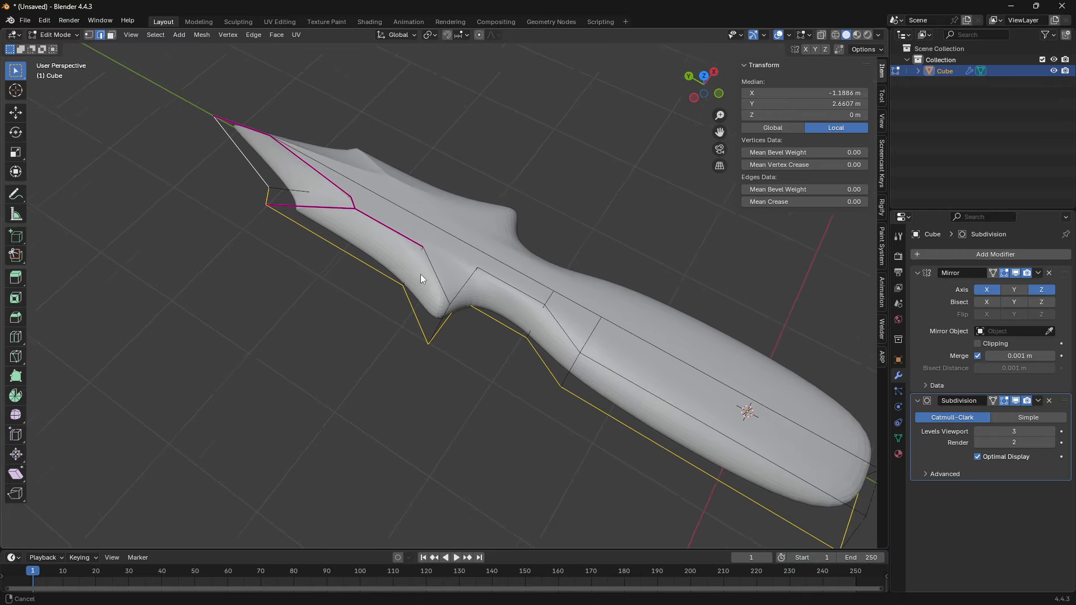
{"action": "middle_click_drag", "start_coordinate": [420, 274], "coordinate": [369, 259]}
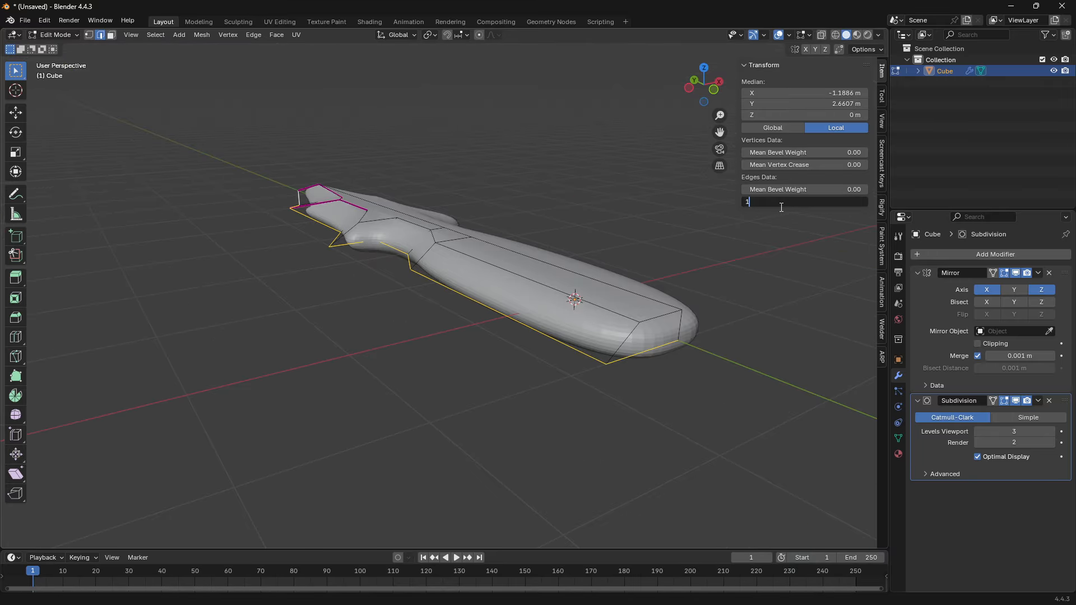
{"action": "middle_click_drag", "start_coordinate": [438, 314], "coordinate": [471, 374]}
- Crease the guard's edges where the blade ridge, the outer point and the grip meet
{"action": "scroll", "coordinate": [485, 430], "scroll_direction": "up", "scroll_amount": 2}
{"action": "middle_click_drag", "start_coordinate": [394, 365], "coordinate": [395, 342], "text": "shift"}
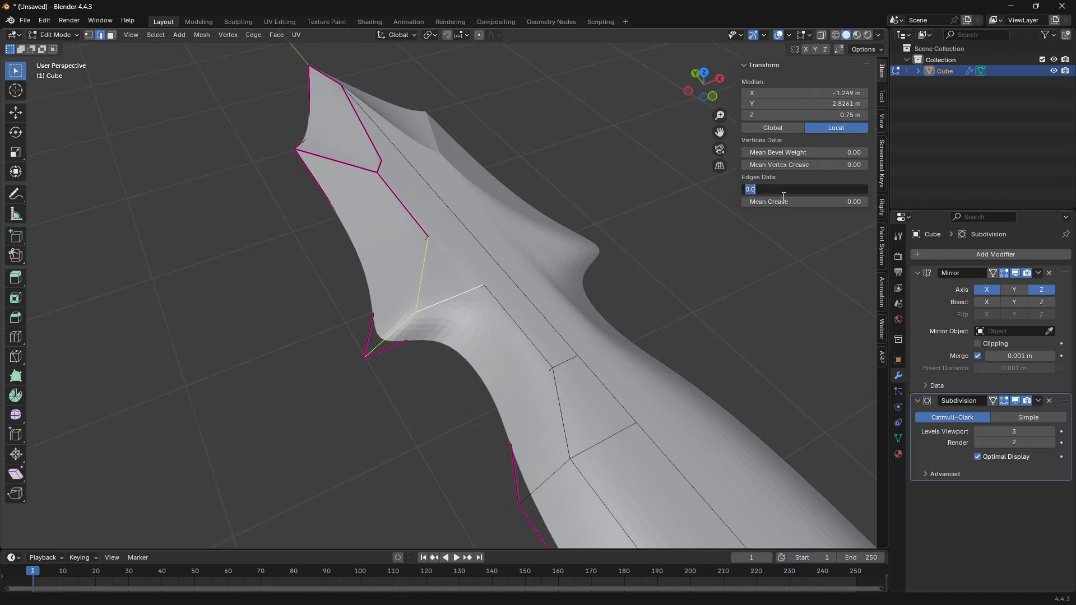
{"action": "middle_click_drag", "start_coordinate": [646, 278], "coordinate": [711, 276]}
{"action": "scroll", "coordinate": [606, 259], "scroll_direction": "up", "scroll_amount": 2}
- Set the mean crease of the edges running along the grip and handle's upper side to 1
{"action": "left_click", "coordinate": [484, 261]}
{"action": "middle_click_drag", "start_coordinate": [580, 287], "coordinate": [461, 285], "text": "shift"}
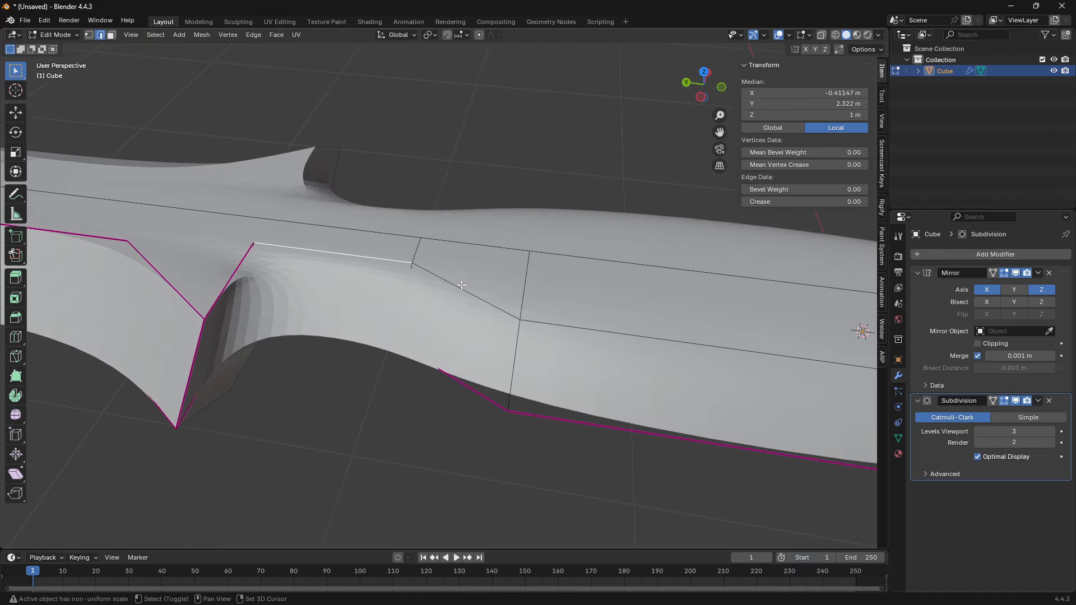
{"action": "middle_click_drag", "start_coordinate": [579, 353], "coordinate": [348, 328]}
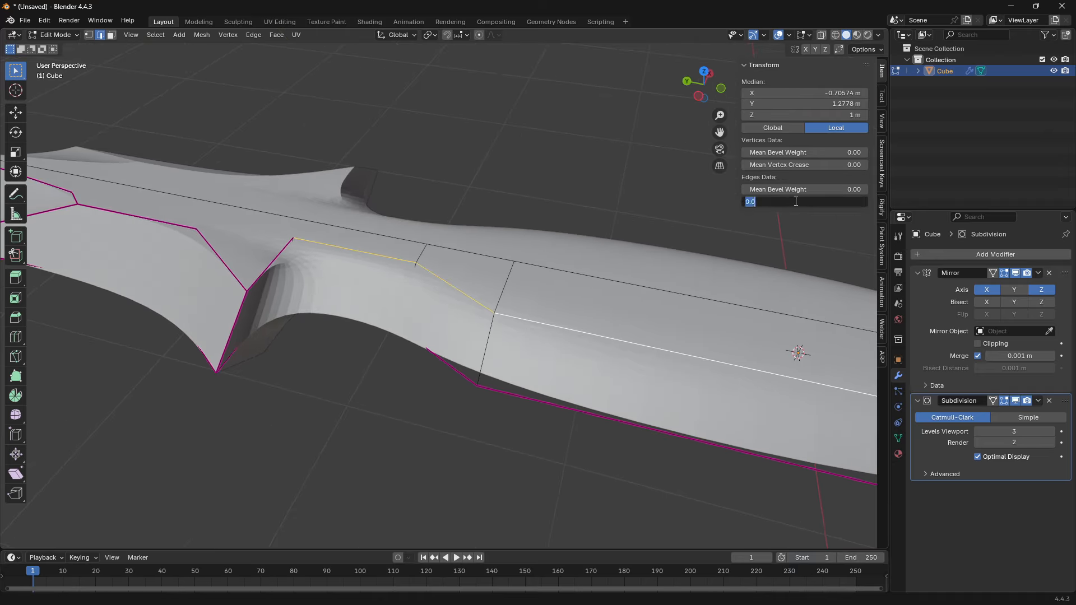
{"action": "type", "text": "1"}
{"action": "key", "text": "Return"}
- Examine the creased dagger in Object Mode and its edit mesh in wireframe, and clear the selection
{"action": "scroll", "coordinate": [482, 269], "scroll_direction": "down", "scroll_amount": 1}
{"action": "middle_click_drag", "start_coordinate": [367, 238], "coordinate": [352, 282]}
{"action": "key", "text": "Tab"}
{"action": "mouse_move", "coordinate": [458, 373]}
{"action": "middle_mouse_down", "text": "shift"}
{"action": "mouse_move", "coordinate": [543, 387]}
{"action": "mouse_move", "coordinate": [524, 337]}
{"action": "middle_mouse_up", "text": "shift"}
{"action": "key", "text": "Tab"}
{"action": "key", "text": "shift+z"}
{"action": "mouse_move", "coordinate": [406, 330]}
{"action": "middle_mouse_down", "text": "shift"}
{"action": "mouse_move", "coordinate": [319, 319]}
{"action": "mouse_move", "coordinate": [363, 276]}
{"action": "mouse_move", "coordinate": [505, 337]}
{"action": "middle_mouse_up", "text": "shift"}
{"action": "key", "text": "a"}
{"action": "key", "text": "alt+a"}
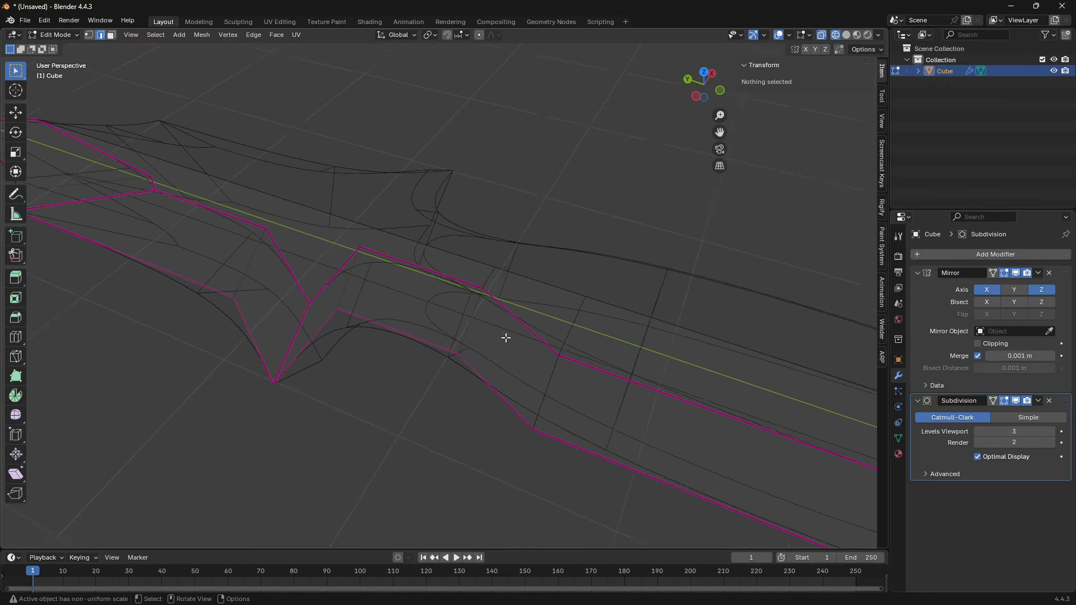
- Examine the guard and grip corner in wireframe from above and at close range in solid shading
{"action": "key", "text": "shift+z"}
{"action": "key", "text": "KP_7"}
{"action": "key", "text": "shift+z"}
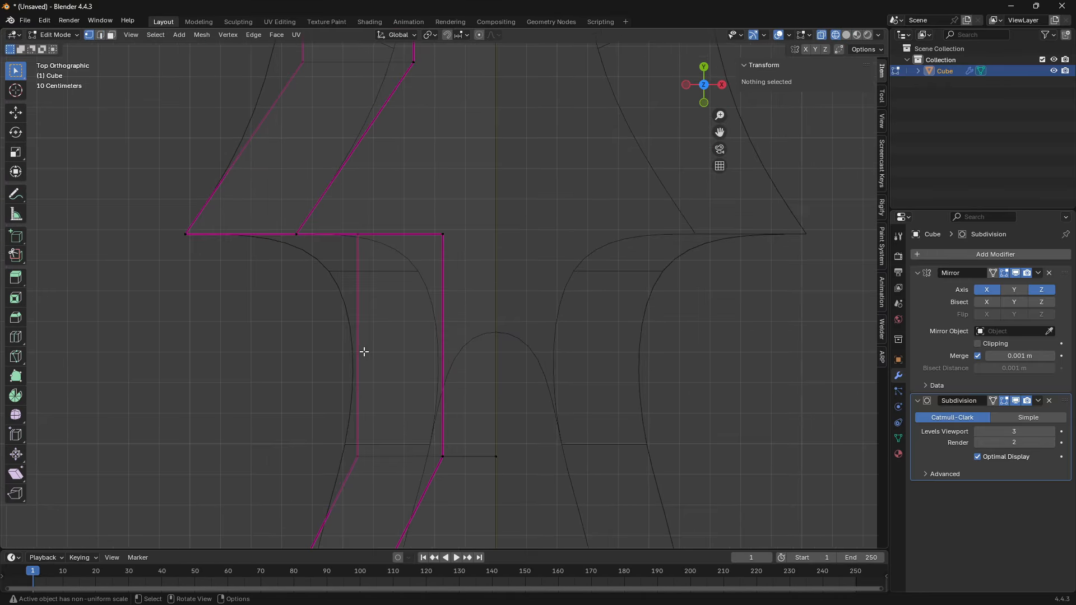
{"action": "key", "text": "shift+z"}
{"action": "mouse_move", "coordinate": [353, 434]}
{"action": "middle_mouse_down"}
{"action": "mouse_move", "coordinate": [562, 377]}
{"action": "mouse_move", "coordinate": [482, 434]}
{"action": "mouse_move", "coordinate": [456, 380]}
{"action": "mouse_move", "coordinate": [335, 284]}
{"action": "middle_mouse_up"}
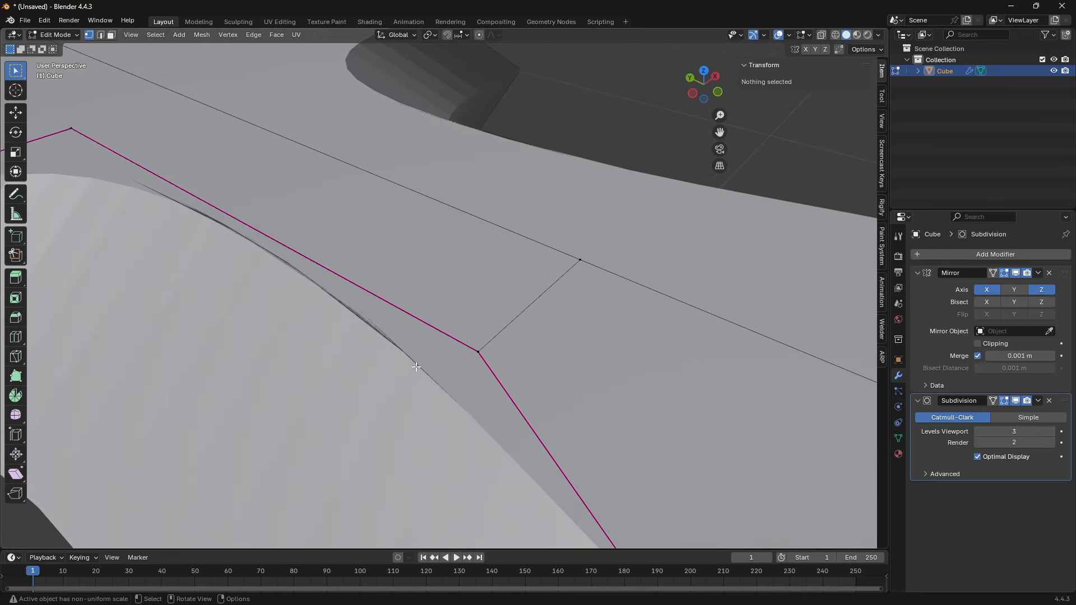
{"action": "scroll", "coordinate": [349, 314], "scroll_direction": "down", "scroll_amount": 3}
{"action": "middle_click_drag", "start_coordinate": [314, 235], "coordinate": [423, 339], "text": "shift"}
{"action": "middle_click_drag", "start_coordinate": [414, 300], "coordinate": [374, 275]}
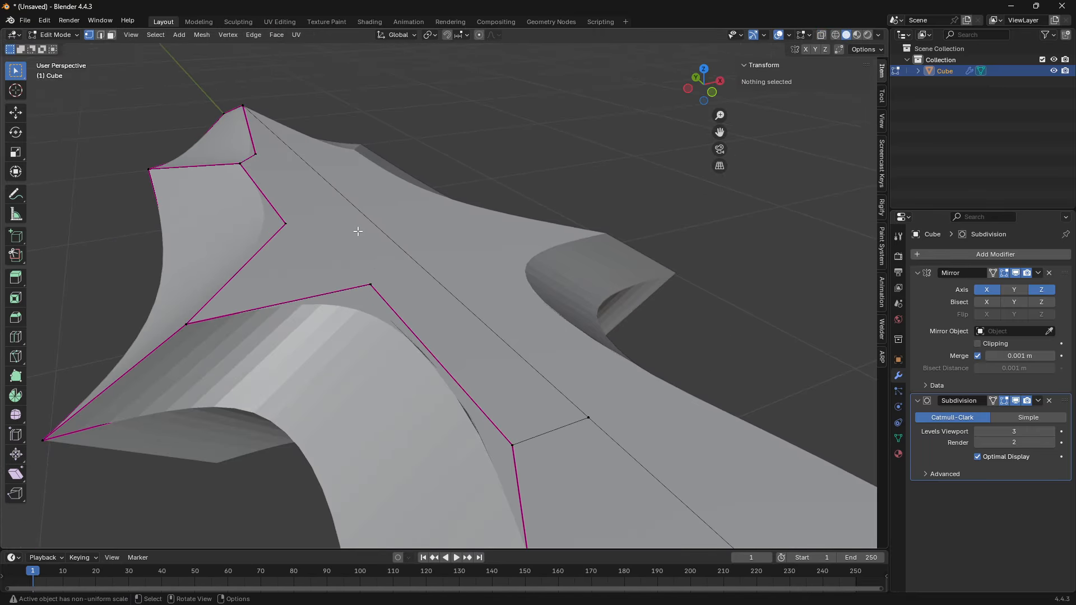
- Check the extent of the large face on top of the blade by selecting it, and clear the selection
{"action": "left_click", "coordinate": [276, 154]}
{"action": "middle_click_drag", "start_coordinate": [402, 360], "coordinate": [411, 351]}
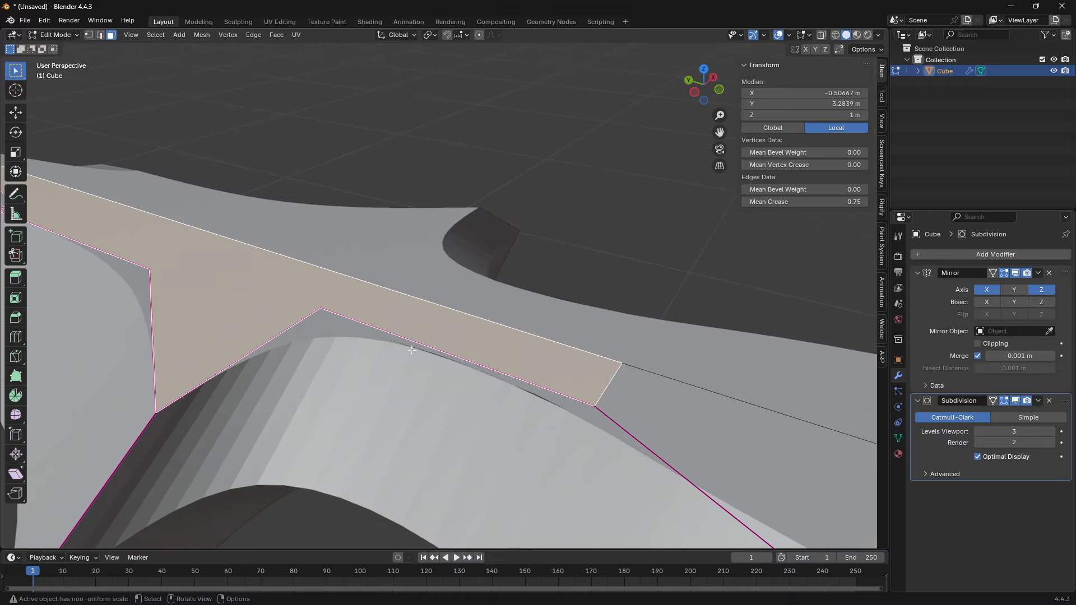
{"action": "middle_click_drag", "start_coordinate": [541, 389], "coordinate": [537, 363], "text": "shift"}
{"action": "left_click", "coordinate": [538, 288]}
{"action": "middle_click_drag", "start_coordinate": [535, 287], "coordinate": [456, 269]}
{"action": "scroll", "coordinate": [388, 328], "scroll_direction": "up", "scroll_amount": 3}
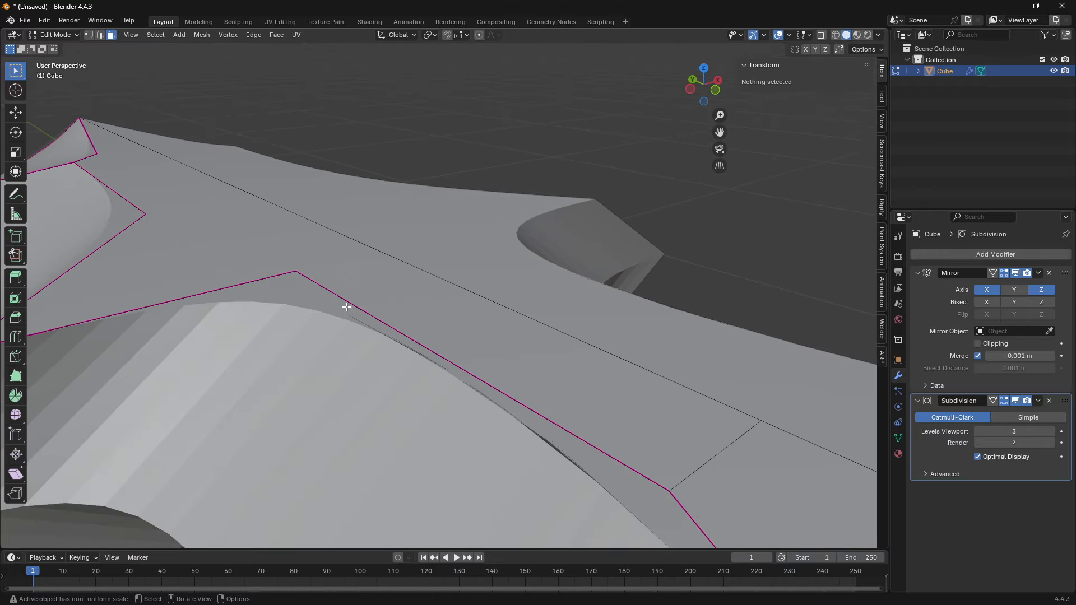
{"action": "left_click", "coordinate": [295, 270]}
{"action": "scroll", "coordinate": [318, 234], "scroll_direction": "down", "scroll_amount": 2}
{"action": "middle_click_drag", "start_coordinate": [320, 233], "coordinate": [448, 261]}
- Set the mean crease of the edges at the handle's butt end to 1 and clear the selection
{"action": "scroll", "coordinate": [452, 304], "scroll_direction": "down", "scroll_amount": 4}
{"action": "key", "text": "3"}
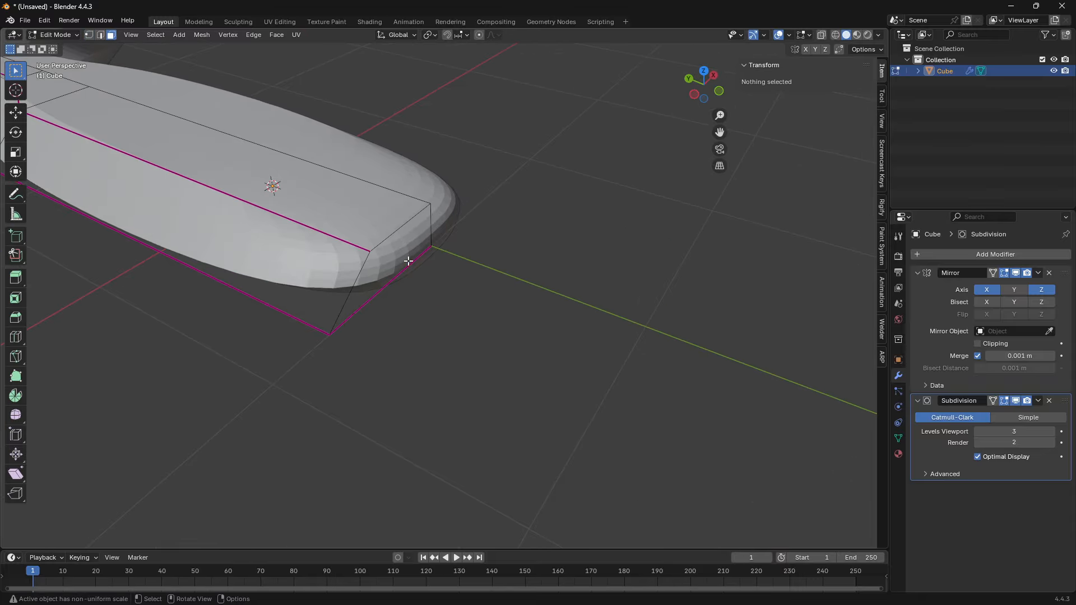
{"action": "left_click", "coordinate": [397, 267]}
{"action": "middle_click_drag", "start_coordinate": [383, 284], "coordinate": [412, 335], "text": "shift"}
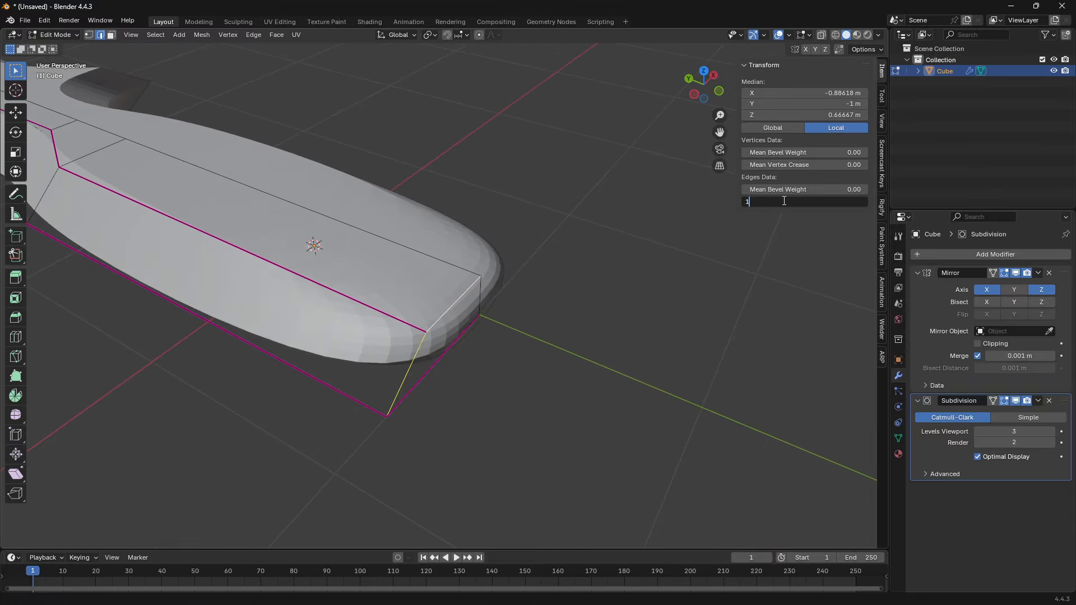
{"action": "key", "text": "Return"}
{"action": "left_click", "coordinate": [377, 132]}
- Knife-cut an edge across the large top face from the guard's inner corner to the center line
{"action": "middle_click_drag", "start_coordinate": [377, 132], "coordinate": [616, 280], "text": "shift"}
{"action": "middle_click_drag", "start_coordinate": [448, 343], "coordinate": [473, 314]}
{"action": "scroll", "coordinate": [474, 313], "scroll_direction": "up", "scroll_amount": 3}
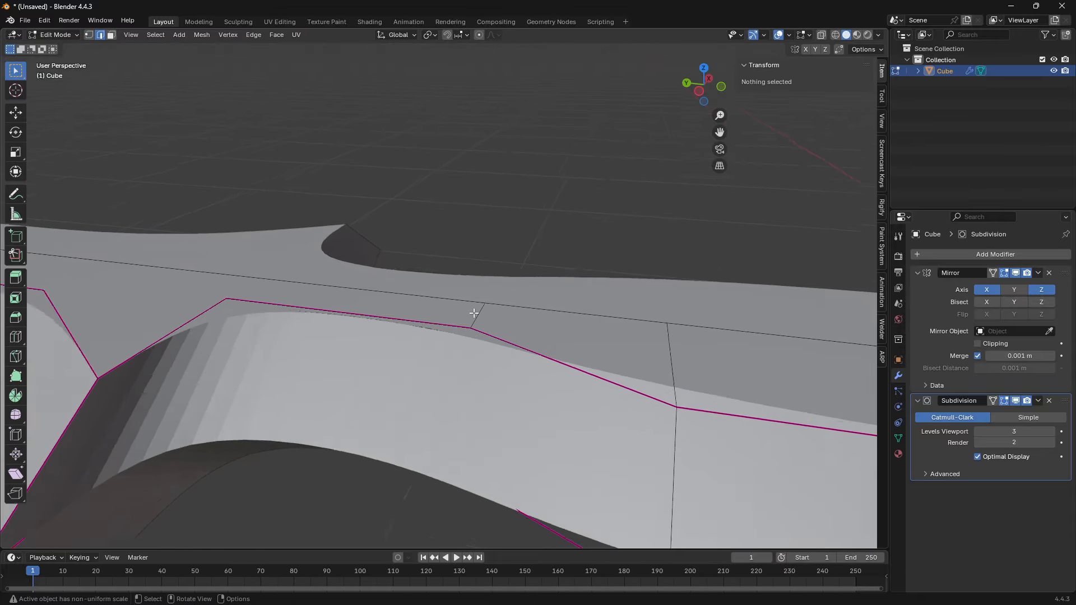
{"action": "scroll", "coordinate": [474, 313], "scroll_direction": "up", "scroll_amount": 3}
{"action": "middle_click_drag", "start_coordinate": [397, 362], "coordinate": [415, 353], "text": "shift"}
{"action": "scroll", "coordinate": [416, 353], "scroll_direction": "down", "scroll_amount": 3}
{"action": "middle_click_drag", "start_coordinate": [359, 312], "coordinate": [321, 323]}
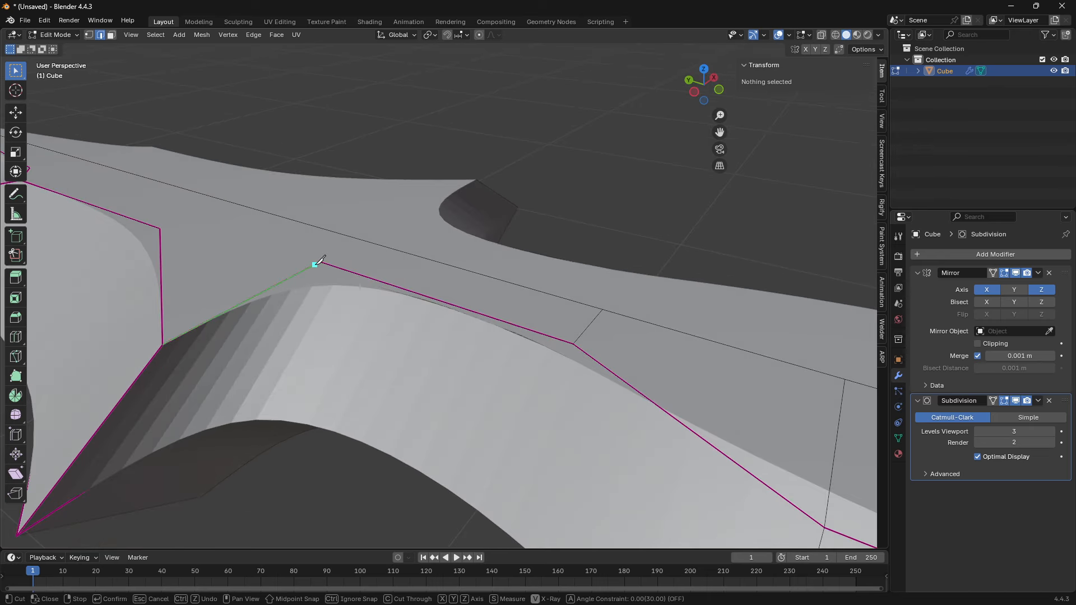
{"action": "left_click", "coordinate": [346, 235]}
{"action": "key", "text": "Return"}
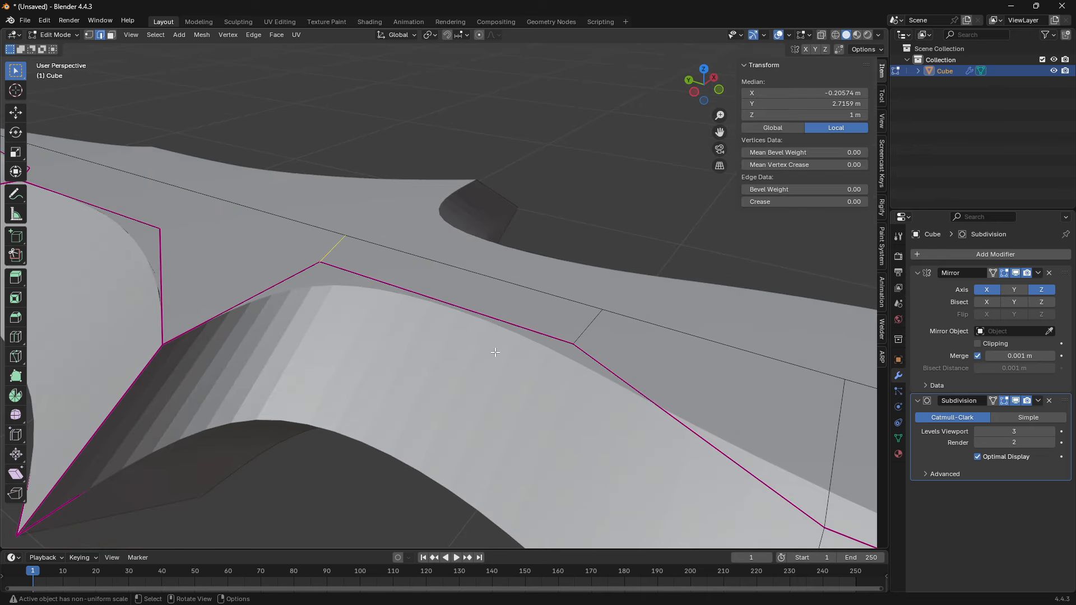
- Knife-cut an edge from the blade ridge's corner ahead of the guard to the center line
{"action": "scroll", "coordinate": [429, 249], "scroll_direction": "down", "scroll_amount": 1}
{"action": "middle_click_drag", "start_coordinate": [245, 244], "coordinate": [372, 271], "text": "shift"}
{"action": "key", "text": "k"}
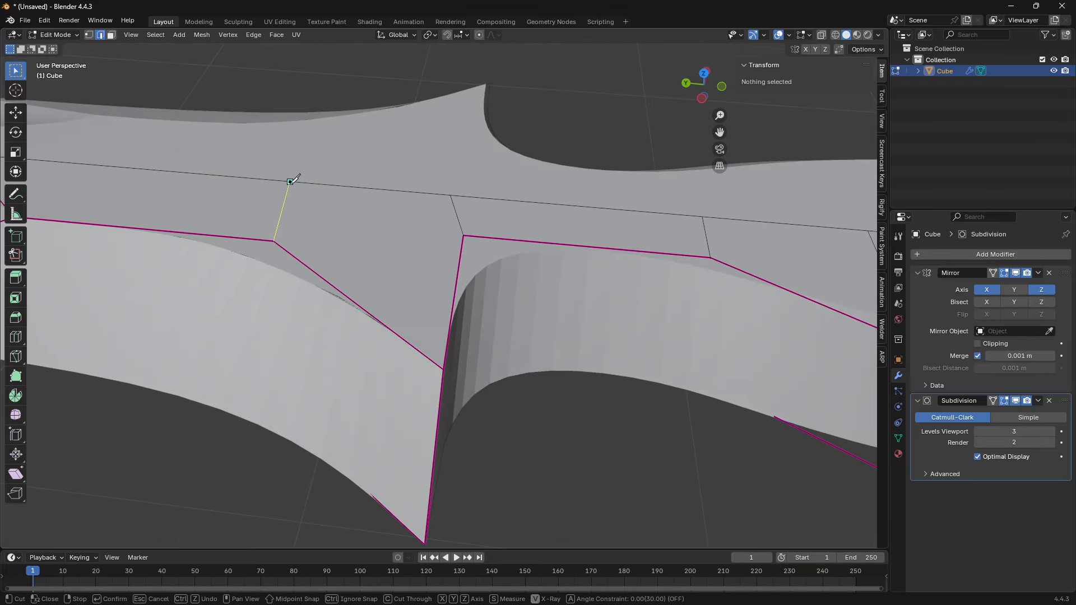
{"action": "left_click", "coordinate": [289, 181]}
{"action": "key", "text": "Return"}
{"action": "middle_click_drag", "start_coordinate": [267, 199], "coordinate": [567, 276], "text": "shift"}
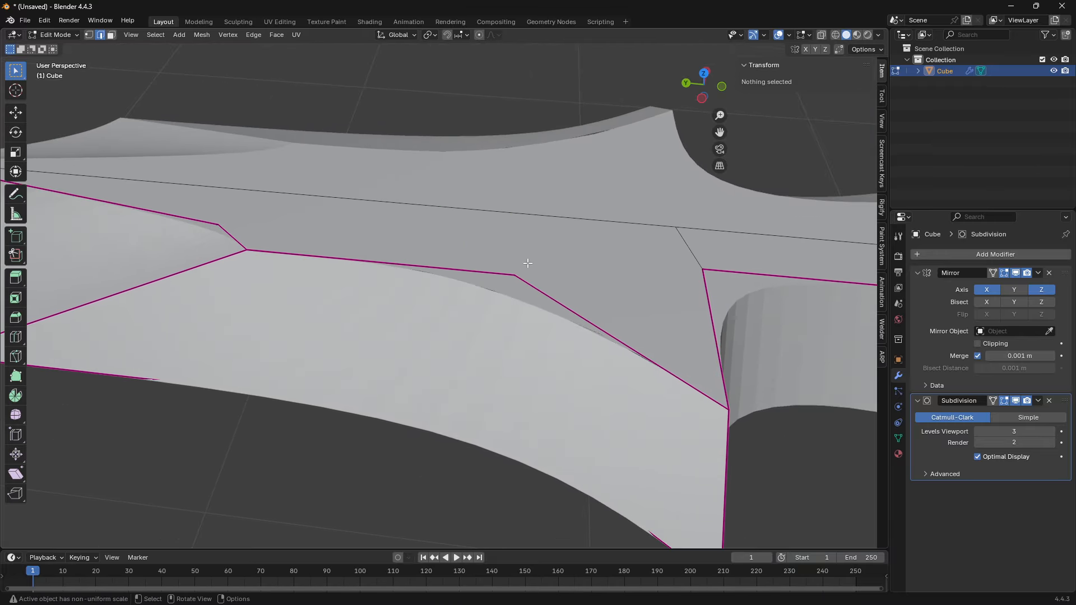
{"action": "left_click", "coordinate": [527, 213]}
{"action": "key", "text": "Return"}
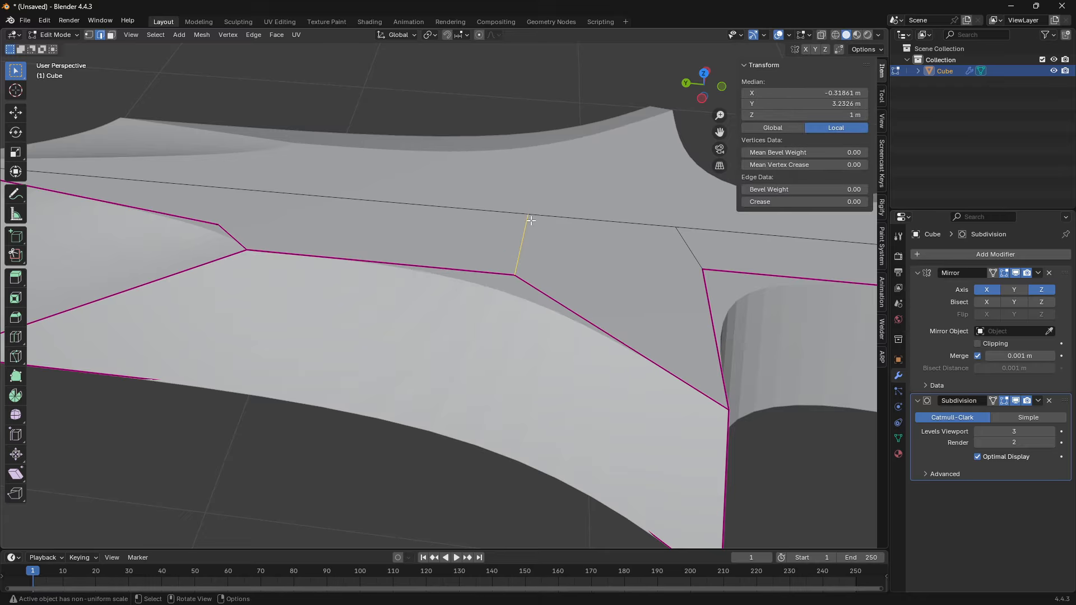
- Duplicate the dagger in Object Mode and place the copy about -5.22 m along the X axis
{"action": "middle_click_drag", "start_coordinate": [472, 309], "coordinate": [470, 350]}
{"action": "key", "text": "Tab"}
{"action": "scroll", "coordinate": [468, 346], "scroll_direction": "down", "scroll_amount": 6}
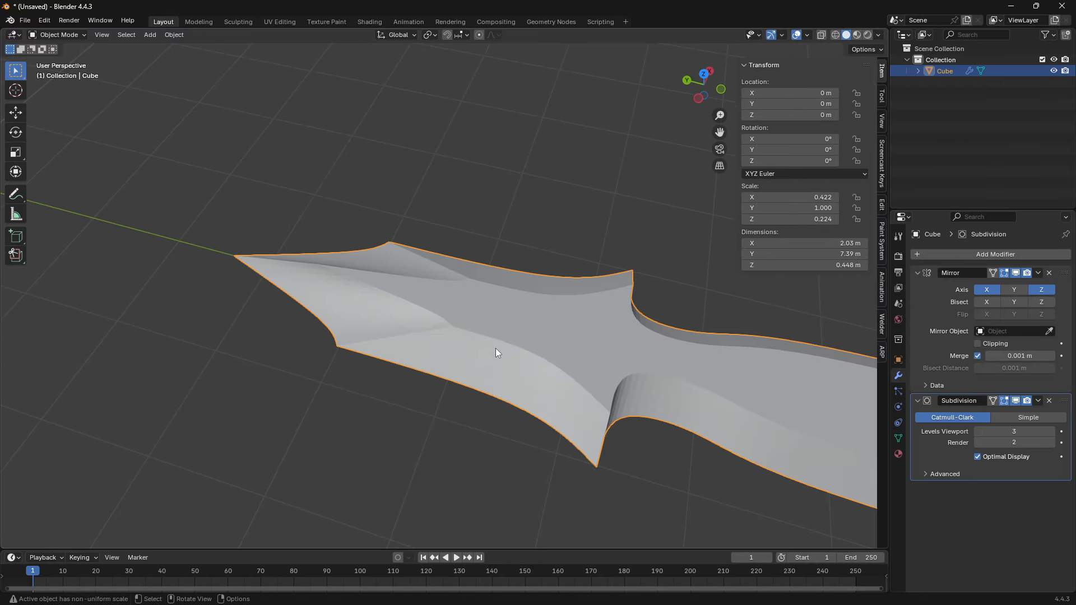
{"action": "key", "text": "shift+d"}
{"action": "key", "text": "x"}
{"action": "left_click", "coordinate": [348, 463]}
{"action": "middle_click_drag", "start_coordinate": [387, 258], "coordinate": [451, 370], "text": "shift"}
{"action": "scroll", "coordinate": [451, 370], "scroll_direction": "up", "scroll_amount": 5}
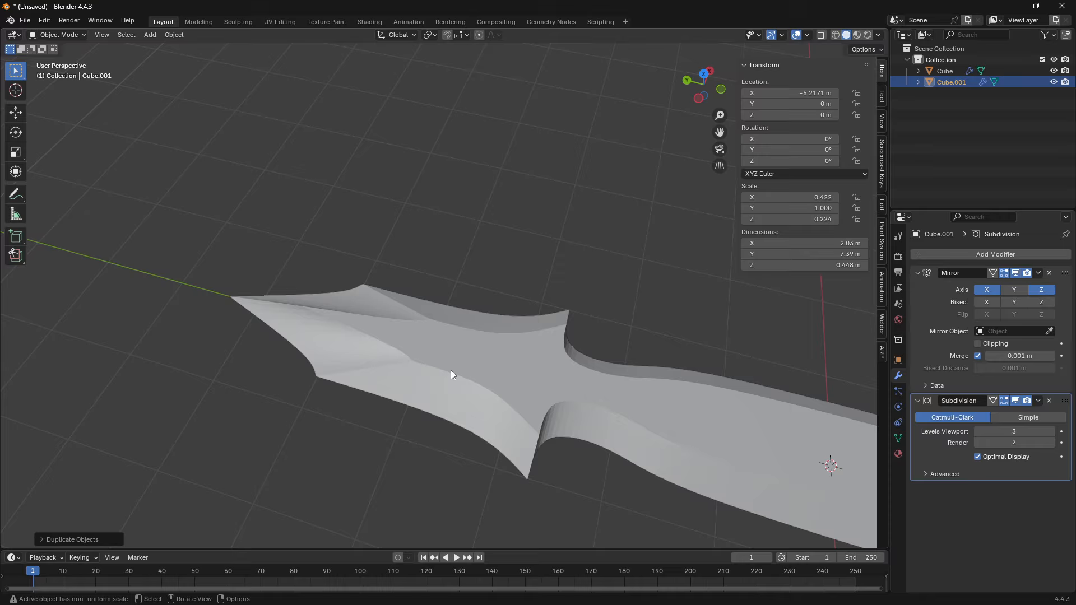
- Move the original dagger's inner ridge vertex beside the tip facet slightly within the horizontal XY plane
{"action": "left_click", "coordinate": [447, 366]}
{"action": "middle_click_drag", "start_coordinate": [392, 297], "coordinate": [490, 319]}
{"action": "scroll", "coordinate": [476, 305], "scroll_direction": "up", "scroll_amount": 2}
{"action": "key", "text": "Tab"}
{"action": "left_click", "coordinate": [435, 268]}
{"action": "middle_click_drag", "start_coordinate": [435, 269], "coordinate": [446, 313]}
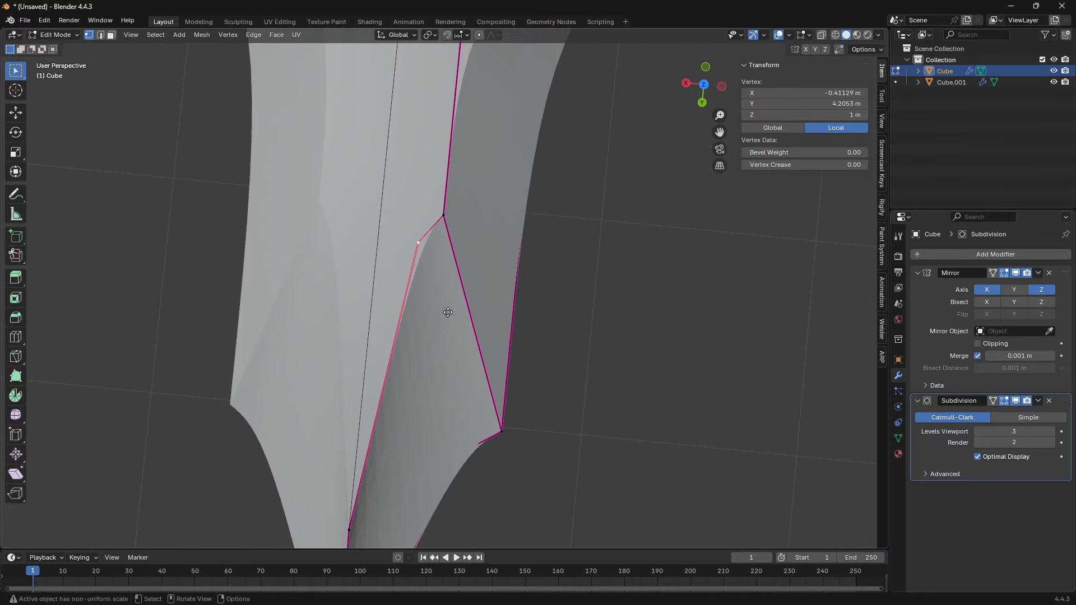
{"action": "key", "text": "g"}
{"action": "key", "text": "shift+z"}
{"action": "left_click", "coordinate": [444, 293]}
- Move the neighbouring ridge vertex, where the diagonal edge starts, slightly outward in the horizontal XY plane
{"action": "left_click", "coordinate": [459, 215]}
{"action": "key", "text": "g"}
{"action": "key", "text": "shift+z"}
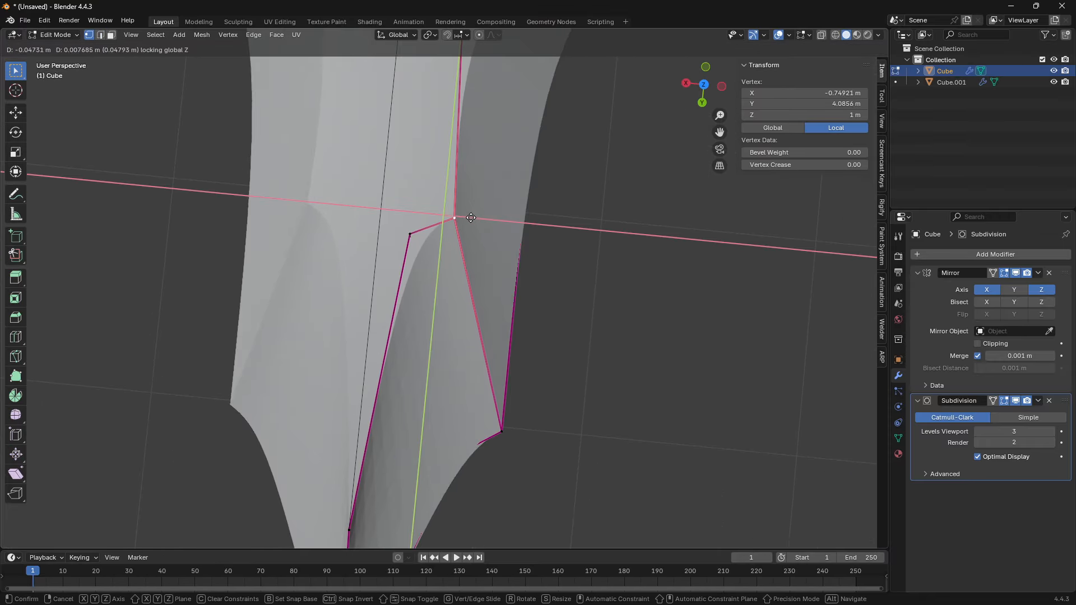
{"action": "left_click", "coordinate": [470, 217]}
- Shade the dagger smooth by angle at 30°
{"action": "key", "text": "Tab"}
{"action": "middle_click_drag", "start_coordinate": [471, 219], "coordinate": [461, 288]}
{"action": "right_click", "coordinate": [462, 287]}
{"action": "left_click", "coordinate": [463, 292]}
{"action": "mouse_move", "coordinate": [656, 296]}
{"action": "middle_mouse_down"}
{"action": "mouse_move", "coordinate": [587, 369]}
{"action": "mouse_move", "coordinate": [609, 257]}
{"action": "mouse_move", "coordinate": [707, 255]}
{"action": "mouse_move", "coordinate": [706, 157]}
{"action": "mouse_move", "coordinate": [681, 214]}
{"action": "mouse_move", "coordinate": [614, 268]}
{"action": "mouse_move", "coordinate": [413, 331]}
{"action": "mouse_move", "coordinate": [442, 250]}
{"action": "mouse_move", "coordinate": [412, 263]}
{"action": "mouse_move", "coordinate": [482, 267]}
{"action": "middle_mouse_up"}
- Examine the blade mesh in wireframe and solid shading, and select the facet face near the tip
{"action": "key", "text": "Tab"}
{"action": "mouse_move", "coordinate": [370, 311]}
{"action": "middle_mouse_down"}
{"action": "mouse_move", "coordinate": [442, 268]}
{"action": "mouse_move", "coordinate": [446, 284]}
{"action": "mouse_move", "coordinate": [425, 293]}
{"action": "middle_mouse_up"}
{"action": "key", "text": "z"}
{"action": "key", "text": "z"}
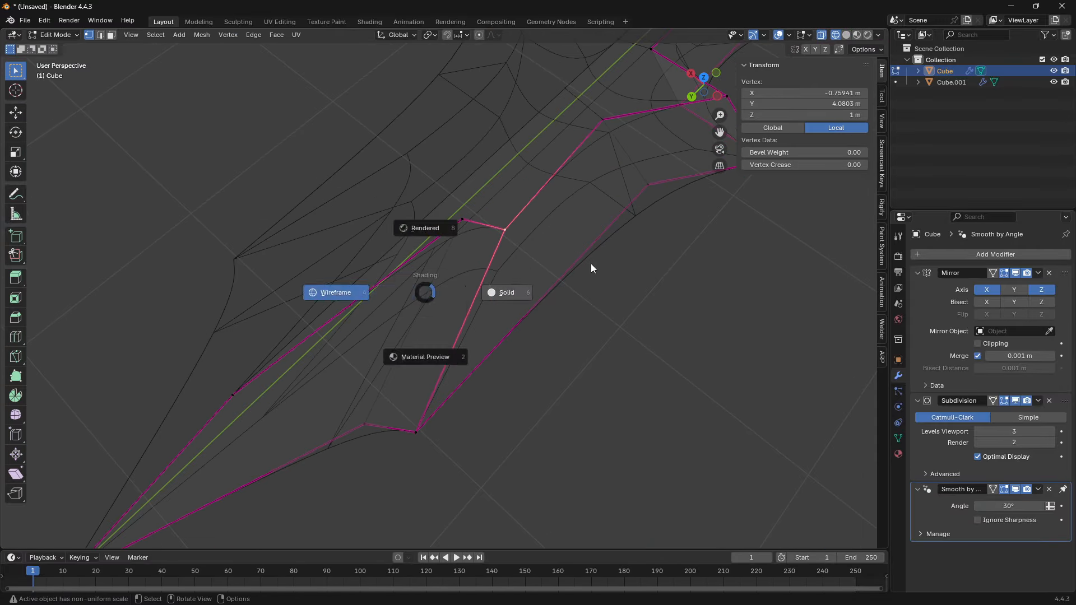
{"action": "left_click", "coordinate": [591, 265]}
{"action": "middle_click_drag", "start_coordinate": [456, 367], "coordinate": [443, 325]}
{"action": "middle_click_drag", "start_coordinate": [443, 331], "coordinate": [546, 356], "text": "shift"}
{"action": "key", "text": "3"}
{"action": "left_click", "coordinate": [536, 276]}
{"action": "middle_click_drag", "start_coordinate": [455, 308], "coordinate": [479, 341]}
{"action": "key", "text": "Tab"}
{"action": "scroll", "coordinate": [480, 342], "scroll_direction": "down", "scroll_amount": 3}
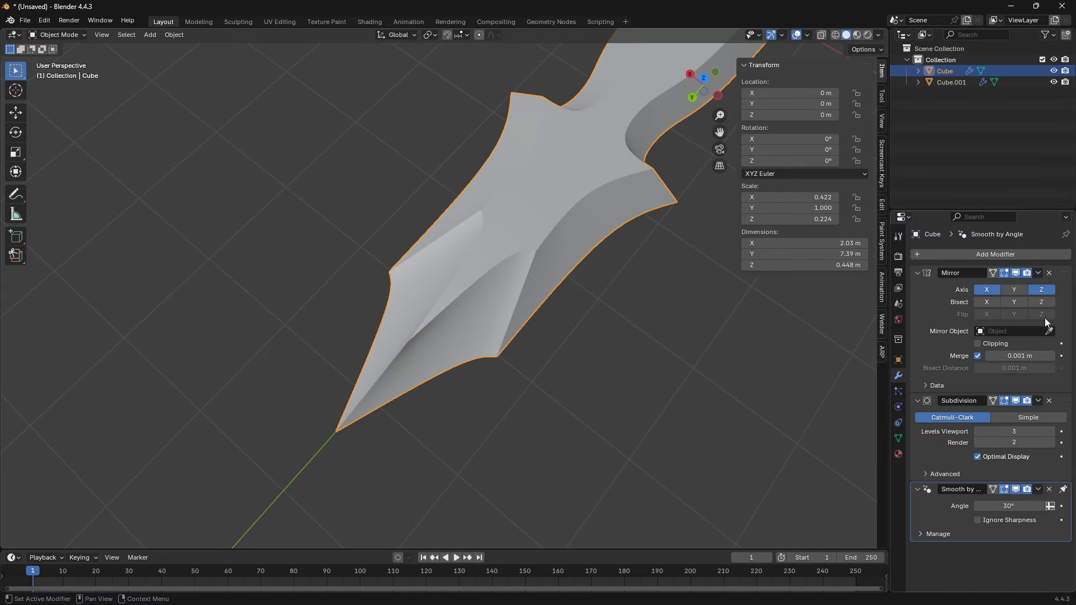
- Try applying the Mirror and Subdivision modifiers to the dagger and inspect the resulting dense mesh
{"action": "left_click", "coordinate": [1037, 273]}
{"action": "left_click", "coordinate": [1030, 285]}
{"action": "left_click", "coordinate": [1038, 272]}
{"action": "left_click", "coordinate": [1007, 283]}
{"action": "key", "text": "Tab"}
{"action": "key", "text": "KP_Decimal"}
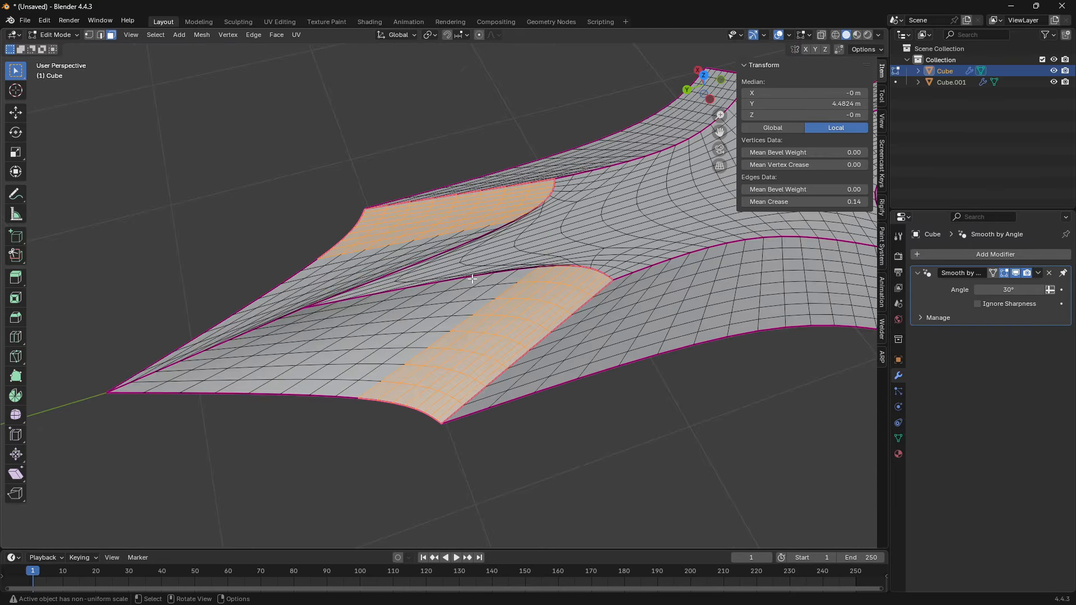
{"action": "scroll", "coordinate": [472, 279], "scroll_direction": "up", "scroll_amount": 4}
{"action": "middle_click_drag", "start_coordinate": [471, 279], "coordinate": [395, 252]}
{"action": "middle_click_drag", "start_coordinate": [628, 398], "coordinate": [296, 237], "text": "shift"}
{"action": "scroll", "coordinate": [295, 237], "scroll_direction": "down", "scroll_amount": 4}
{"action": "middle_click_drag", "start_coordinate": [538, 391], "coordinate": [504, 337], "text": "shift"}
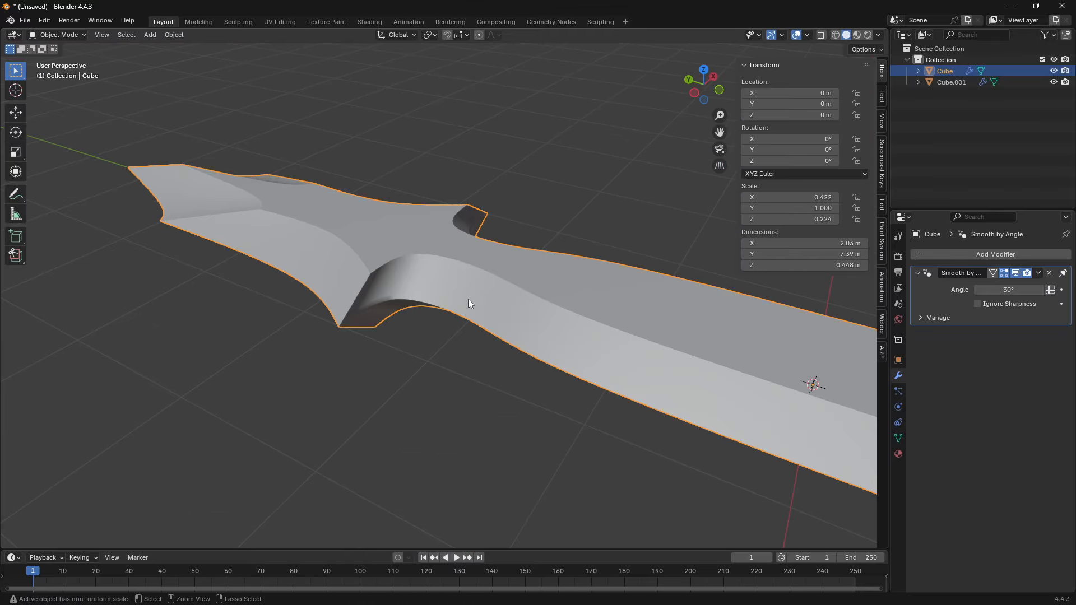
- Reposition the ridge vertex between the guard and the tip facet within the horizontal XY plane
{"action": "key", "text": "Tab"}
{"action": "scroll", "coordinate": [522, 366], "scroll_direction": "up", "scroll_amount": 3}
{"action": "scroll", "coordinate": [523, 366], "scroll_direction": "up", "scroll_amount": 1}
{"action": "key", "text": "1"}
{"action": "left_click", "coordinate": [523, 366]}
{"action": "key", "text": "g"}
{"action": "key", "text": "shift+z"}
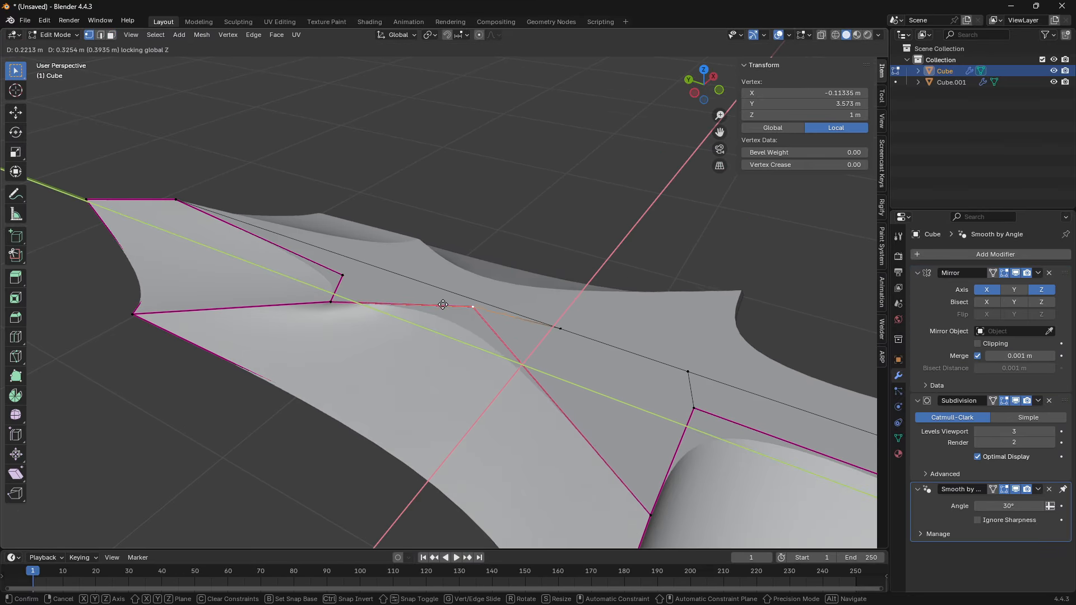
{"action": "left_click", "coordinate": [434, 383]}
{"action": "middle_click_drag", "start_coordinate": [434, 382], "coordinate": [478, 288]}
- Compare the dagger at Subdivision viewport levels 1 and 2 and keep level 2
{"action": "key", "text": "Tab"}
{"action": "key", "text": "ctrl+1"}
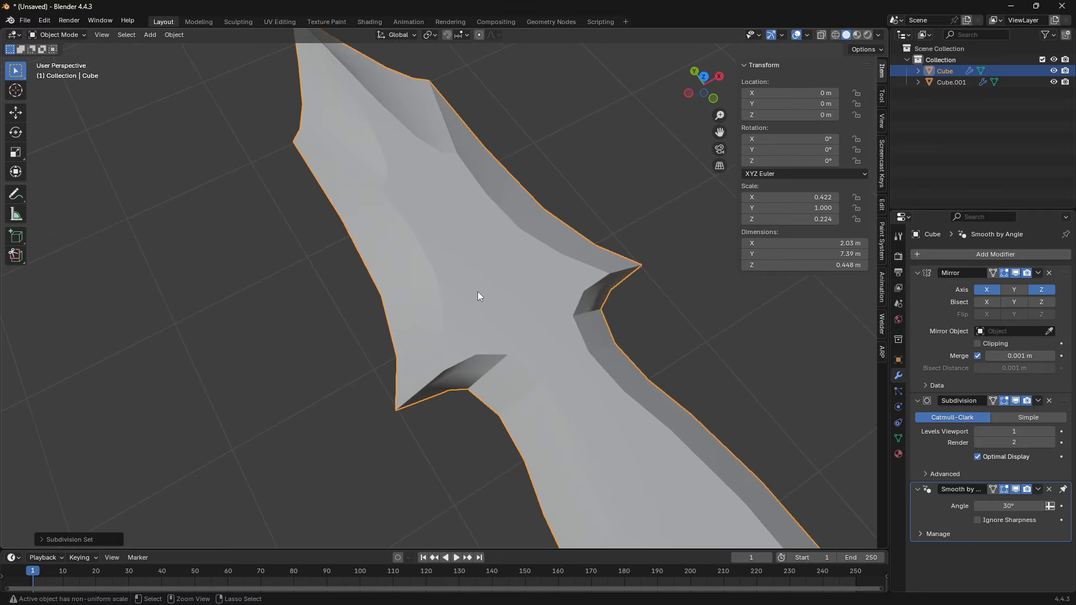
{"action": "key", "text": "ctrl+2"}
{"action": "key", "text": "ctrl+1"}
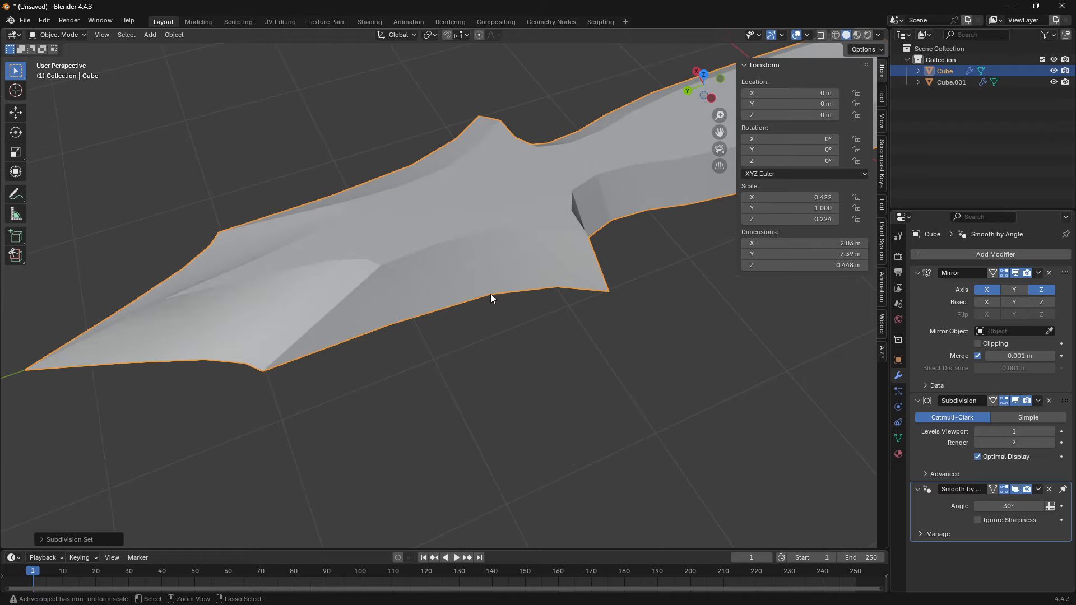
{"action": "middle_click_drag", "start_coordinate": [489, 293], "coordinate": [564, 270]}
{"action": "middle_click_drag", "start_coordinate": [524, 333], "coordinate": [472, 370]}
{"action": "key", "text": "ctrl+2"}
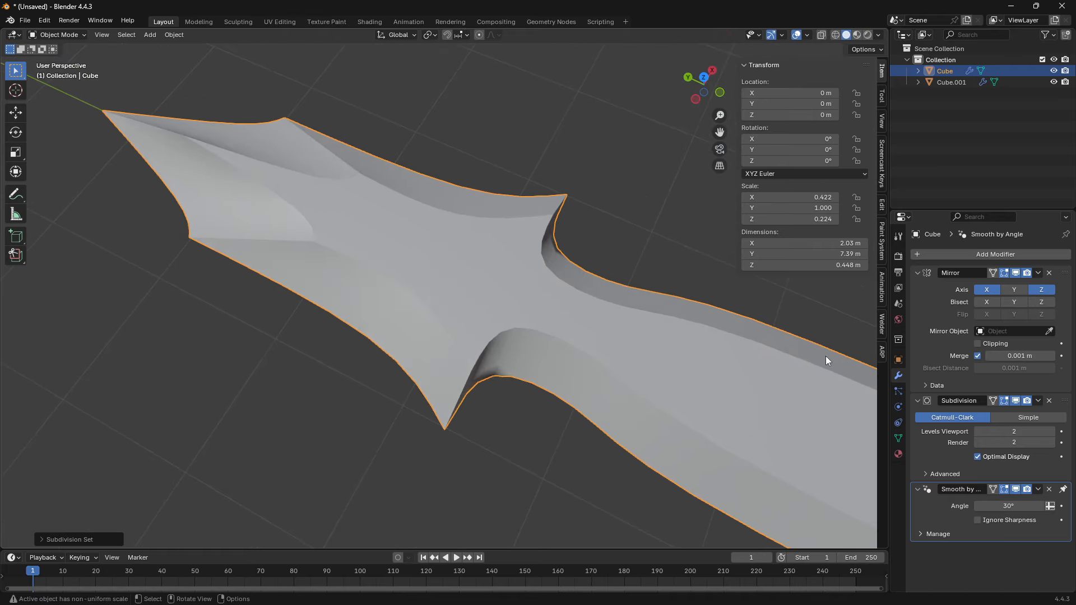
- Deselect the dagger and display the Screencast Keys settings
{"action": "left_click", "coordinate": [880, 236]}
{"action": "left_click", "coordinate": [880, 203]}
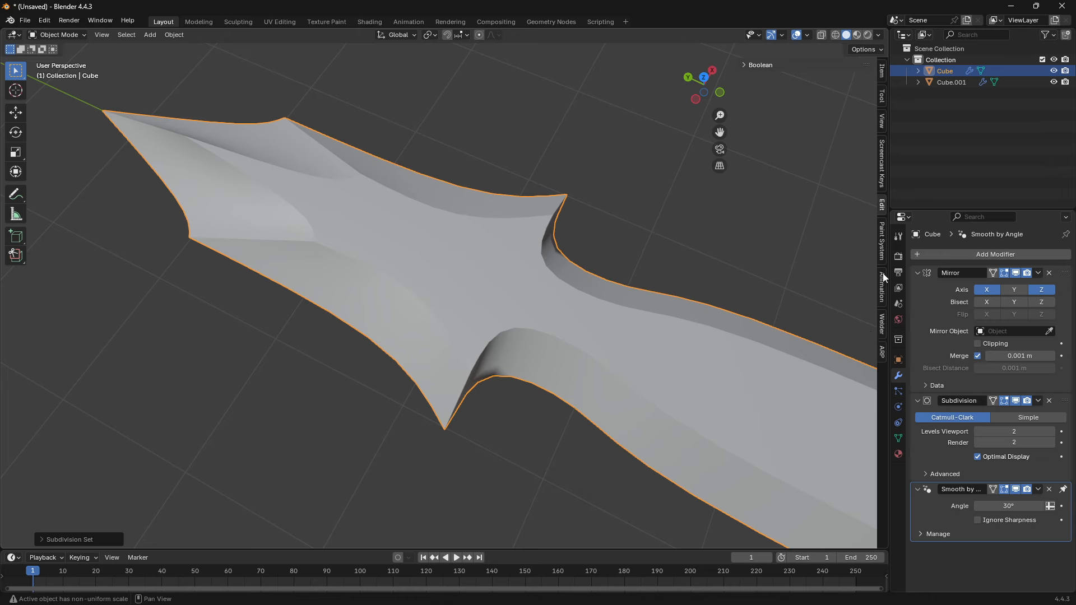
{"action": "key", "text": "alt+a"}
{"action": "left_click", "coordinate": [877, 171]}
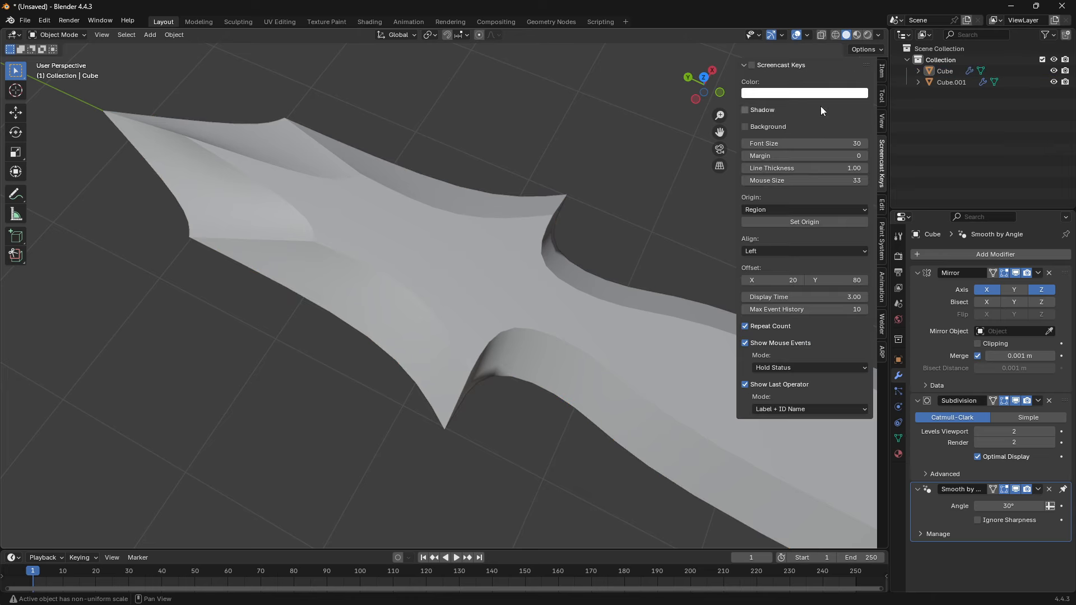
- Select the dagger and compare its smoothness at Subdivision viewport levels 1 and 2
{"action": "left_click", "coordinate": [387, 213]}
{"action": "key", "text": "ctrl+1"}
{"action": "key", "text": "ctrl+2"}
{"action": "key", "text": "ctrl+1"}
{"action": "key", "text": "ctrl+2"}
{"action": "key", "text": "ctrl+1"}
{"action": "key", "text": "ctrl+2"}
{"action": "key", "text": "ctrl+1"}
{"action": "key", "text": "ctrl+2"}
{"action": "key", "text": "ctrl+1"}
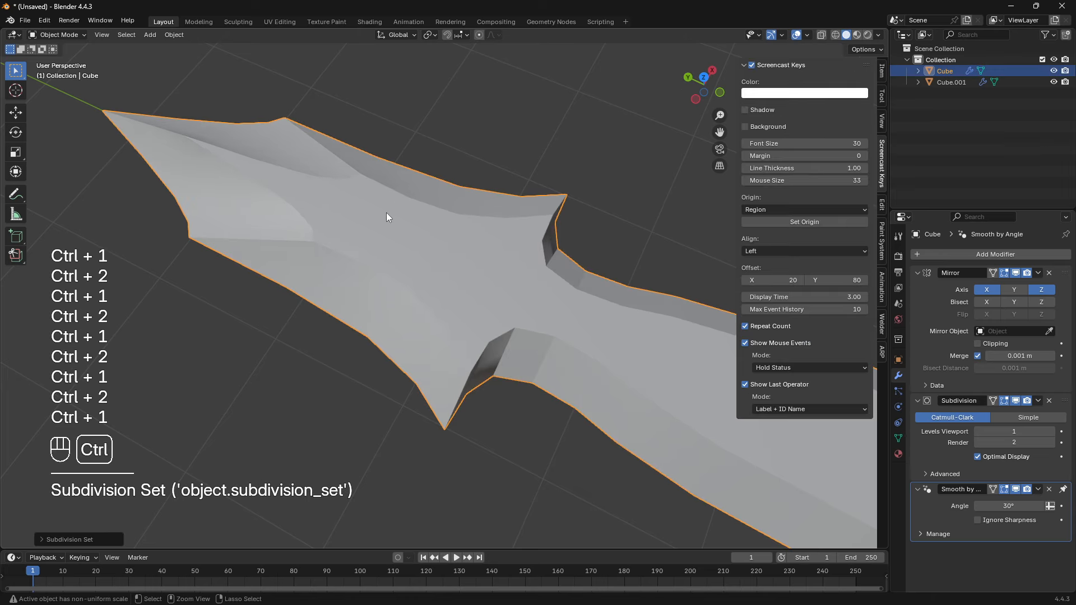
{"action": "key", "text": "ctrl+2"}
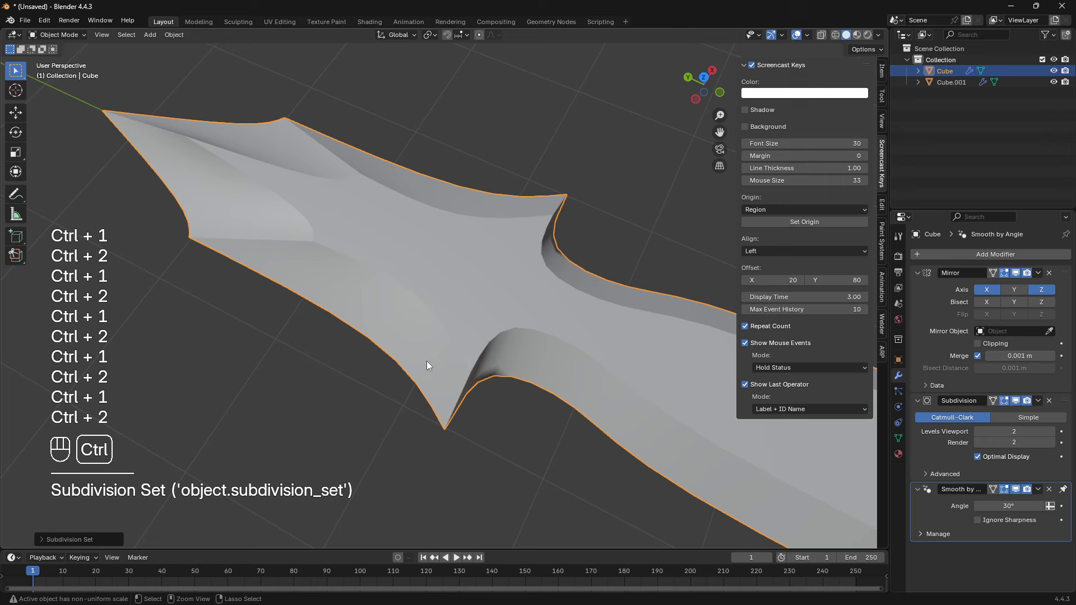
{"action": "middle_click_drag", "start_coordinate": [425, 358], "coordinate": [494, 370], "text": "shift"}
- Set the dagger's Subdivision viewport level to 1, apply the Mirror and Subdivision modifiers, and open the mesh for editing
{"action": "key", "text": "ctrl+1"}
{"action": "middle_click_drag", "start_coordinate": [575, 381], "coordinate": [520, 352], "text": "shift"}
{"action": "left_click", "coordinate": [1039, 273]}
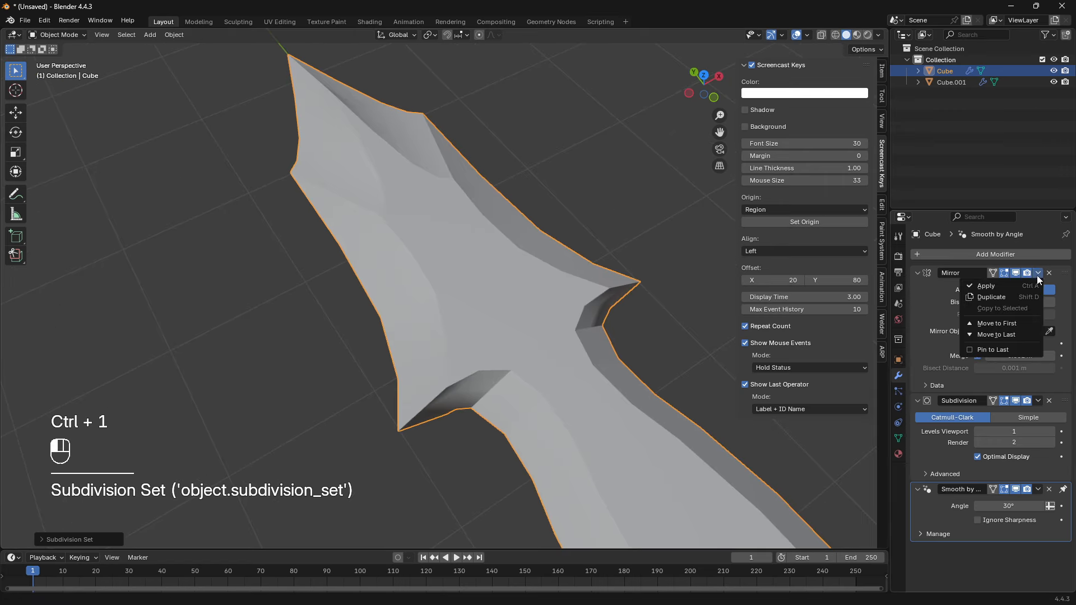
{"action": "left_click", "coordinate": [1029, 288]}
{"action": "left_click", "coordinate": [1038, 273]}
{"action": "left_click", "coordinate": [1020, 287]}
{"action": "key", "text": "Tab"}
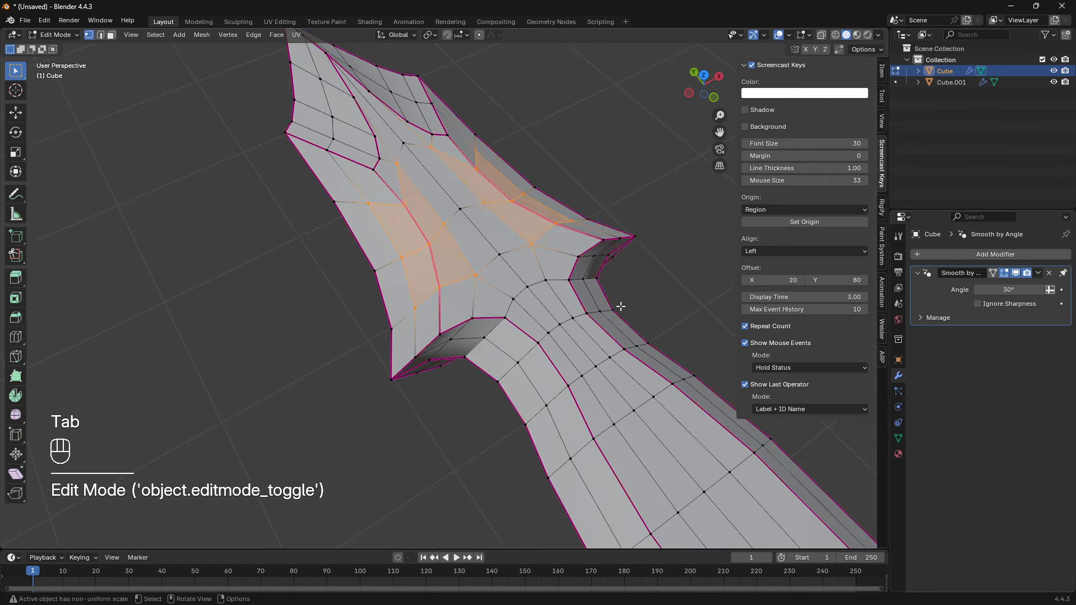
- Examine the face layout of the applied mesh around the guard, working in face selection mode
{"action": "middle_click_drag", "start_coordinate": [619, 305], "coordinate": [505, 388]}
{"action": "left_click", "coordinate": [448, 451]}
{"action": "middle_click_drag", "start_coordinate": [449, 451], "coordinate": [579, 411]}
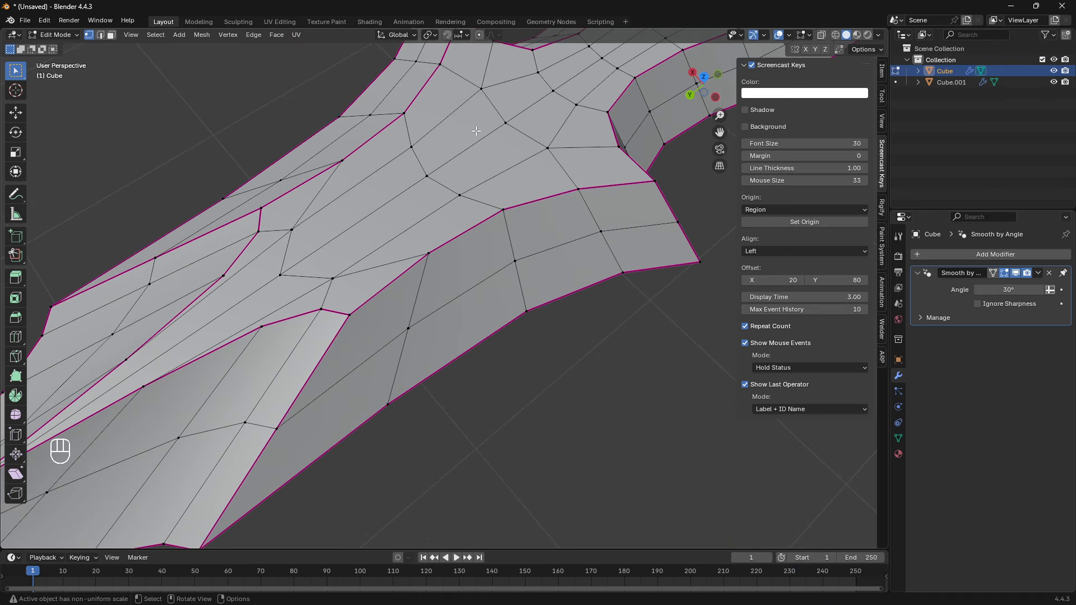
{"action": "middle_click_drag", "start_coordinate": [476, 132], "coordinate": [489, 253], "text": "shift"}
{"action": "key", "text": "3"}
{"action": "left_click", "coordinate": [487, 177]}
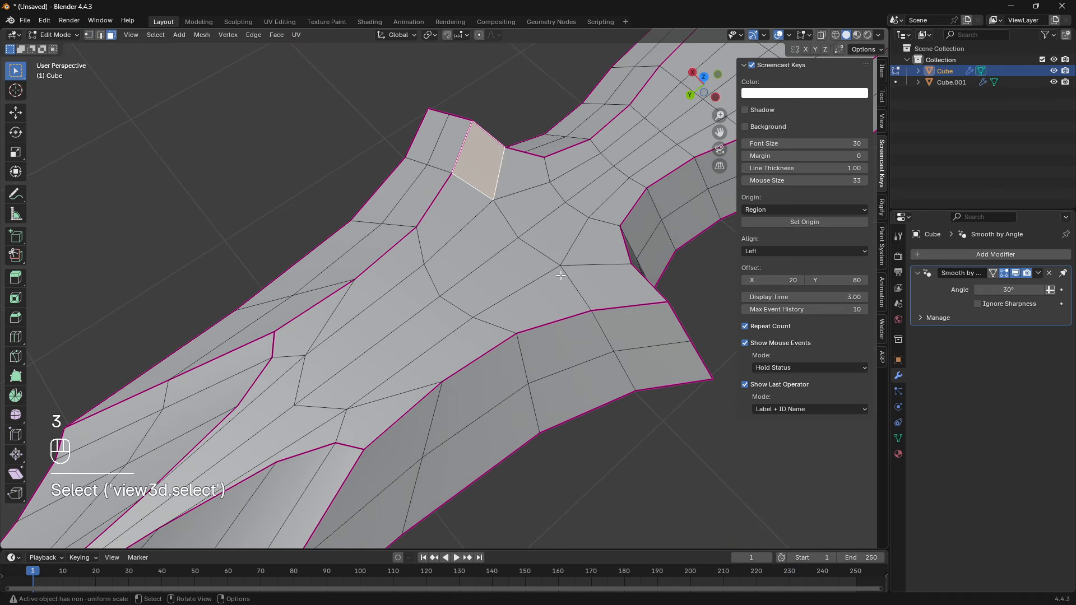
{"action": "middle_click_drag", "start_coordinate": [340, 329], "coordinate": [438, 260], "text": "shift"}
{"action": "scroll", "coordinate": [437, 258], "scroll_direction": "up", "scroll_amount": 2}
{"action": "scroll", "coordinate": [442, 244], "scroll_direction": "down", "scroll_amount": 3}
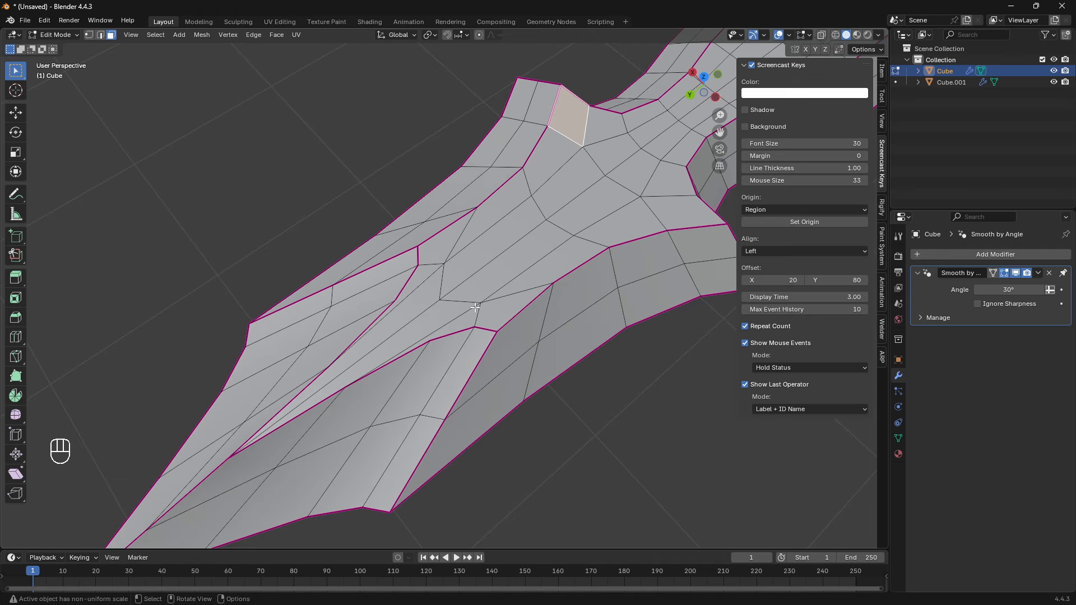
- Inspect individual faces between the central ridge and the tip facet's inner corner for stretched or uneven topology
{"action": "middle_click_drag", "start_coordinate": [489, 308], "coordinate": [448, 277]}
{"action": "left_click", "coordinate": [447, 276], "text": "shift"}
{"action": "left_click", "coordinate": [436, 297], "text": "shift"}
{"action": "scroll", "coordinate": [426, 314], "scroll_direction": "up", "scroll_amount": 5}
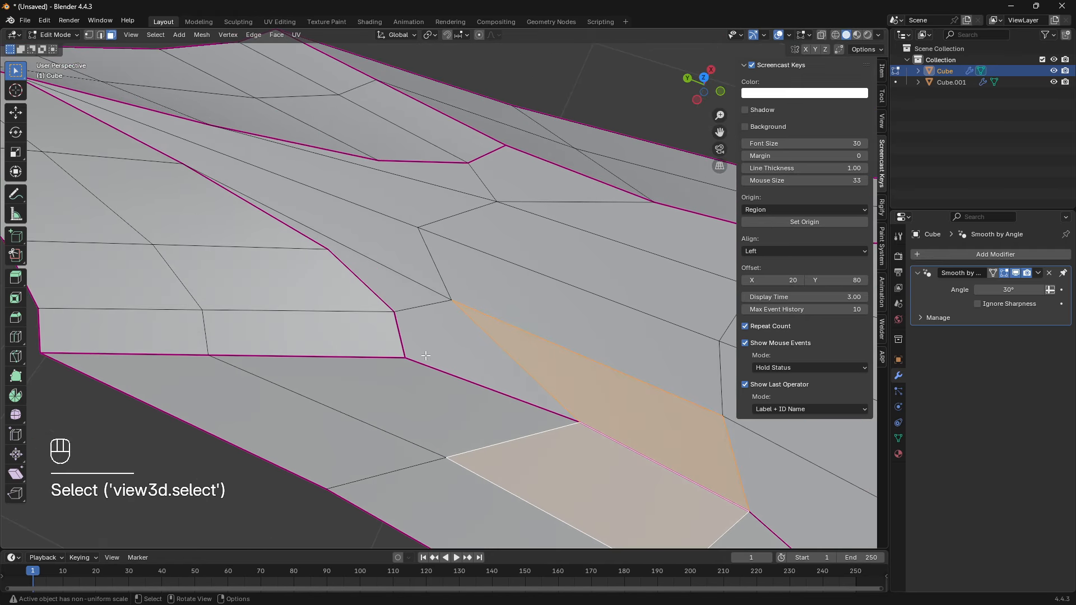
{"action": "key", "text": "1"}
{"action": "key", "text": "3"}
{"action": "left_click", "coordinate": [400, 370]}
{"action": "middle_click_drag", "start_coordinate": [266, 228], "coordinate": [392, 327], "text": "shift"}
{"action": "left_click", "coordinate": [391, 327]}
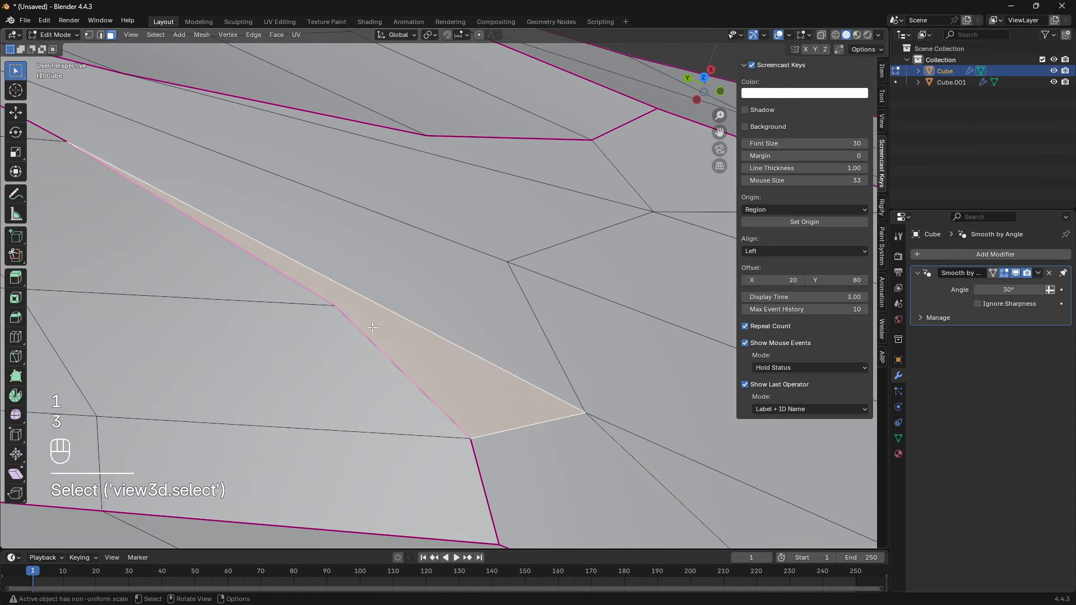
{"action": "middle_click_drag", "start_coordinate": [305, 262], "coordinate": [393, 358], "text": "shift"}
{"action": "left_click", "coordinate": [430, 324], "text": "shift"}
{"action": "left_click", "coordinate": [463, 276], "text": "shift"}
{"action": "left_click", "coordinate": [528, 236], "text": "shift"}
- Check the faces near the tip facets and single out the narrow sliver along the facet's creased edge
{"action": "middle_click_drag", "start_coordinate": [347, 204], "coordinate": [582, 327], "text": "shift"}
{"action": "scroll", "coordinate": [470, 351], "scroll_direction": "down", "scroll_amount": 5}
{"action": "middle_click_drag", "start_coordinate": [476, 375], "coordinate": [343, 355], "text": "shift"}
{"action": "left_click", "coordinate": [459, 134]}
{"action": "middle_click_drag", "start_coordinate": [475, 264], "coordinate": [470, 173], "text": "shift"}
{"action": "scroll", "coordinate": [468, 269], "scroll_direction": "up", "scroll_amount": 3}
{"action": "left_click", "coordinate": [394, 220]}
{"action": "middle_click_drag", "start_coordinate": [394, 221], "coordinate": [383, 226], "text": "shift"}
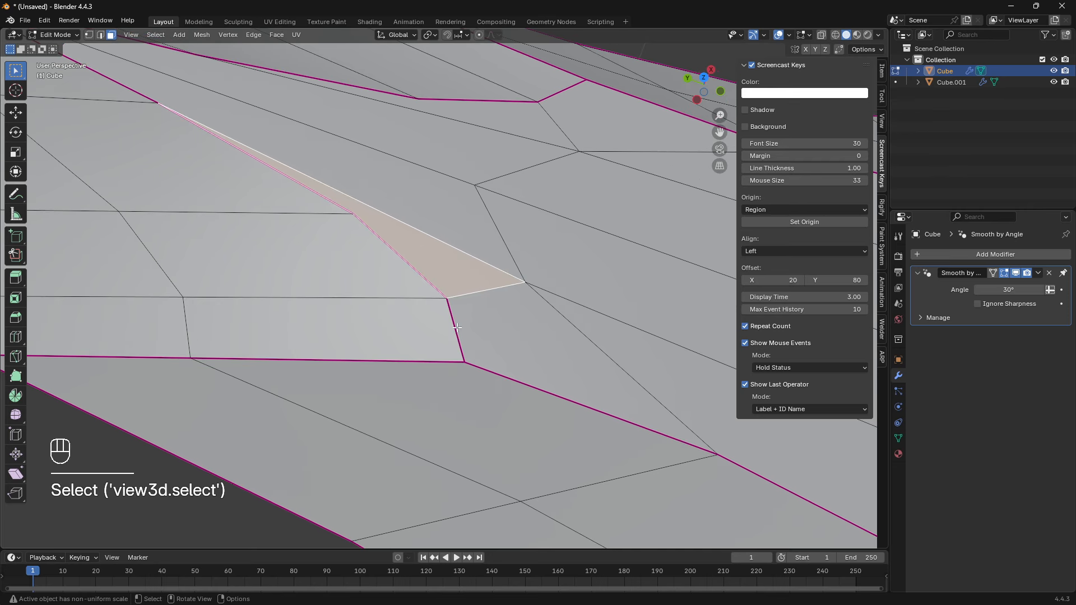
- Inspect the crease edges bordering the narrow face beside the tip facet, and return to Object Mode to view the shading
{"action": "left_click", "coordinate": [520, 330]}
{"action": "key", "text": "2"}
{"action": "left_click", "coordinate": [459, 335]}
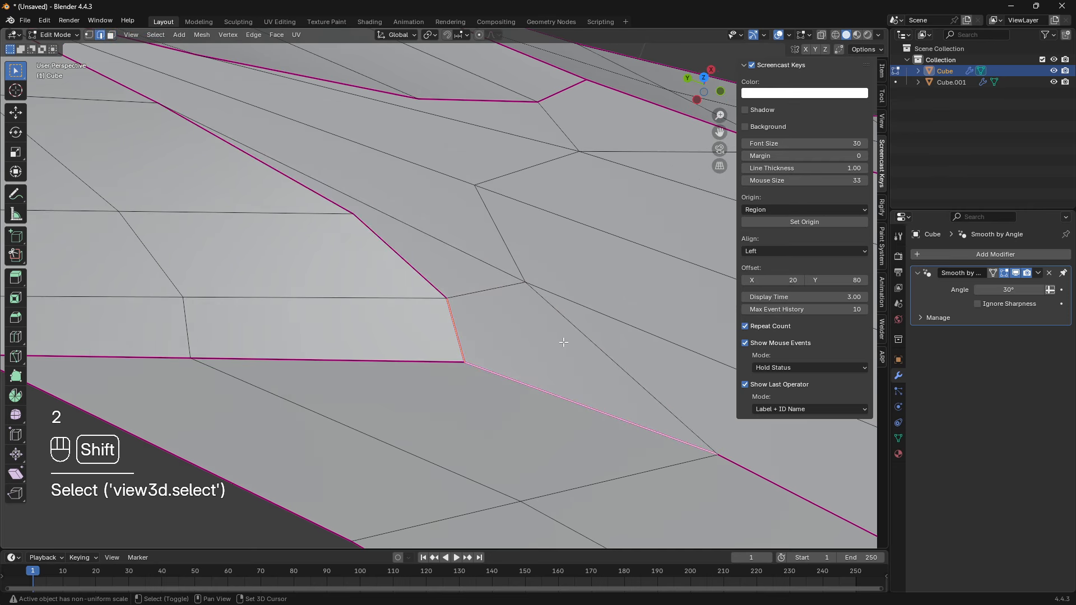
{"action": "middle_click_drag", "start_coordinate": [438, 284], "coordinate": [478, 363], "text": "shift"}
{"action": "key", "text": "3"}
{"action": "left_click", "coordinate": [422, 305]}
{"action": "key", "text": "2"}
{"action": "left_click", "coordinate": [416, 312]}
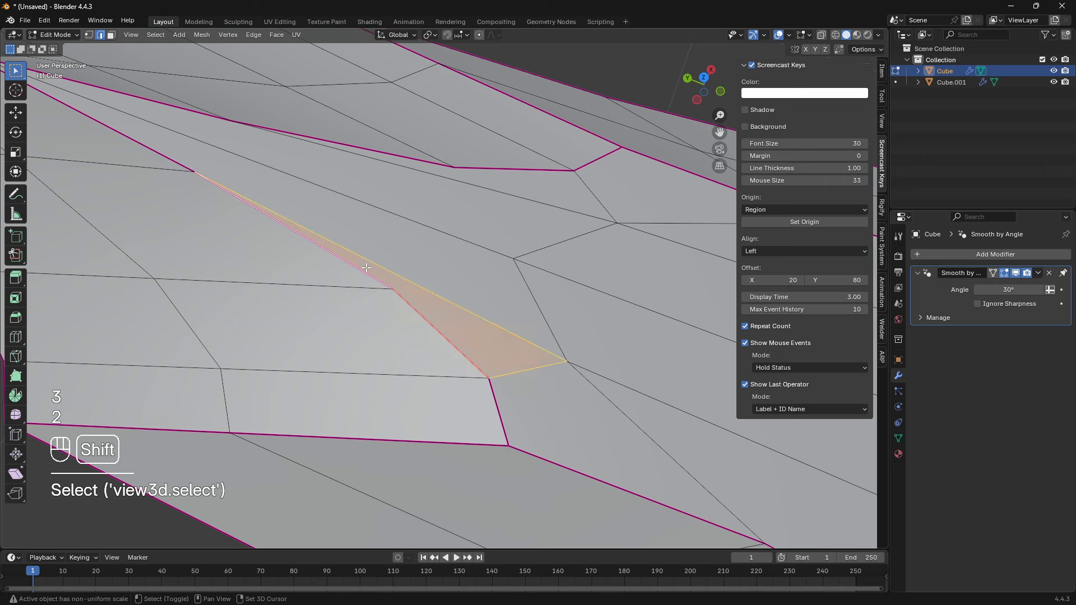
{"action": "scroll", "coordinate": [366, 268], "scroll_direction": "down", "scroll_amount": 6}
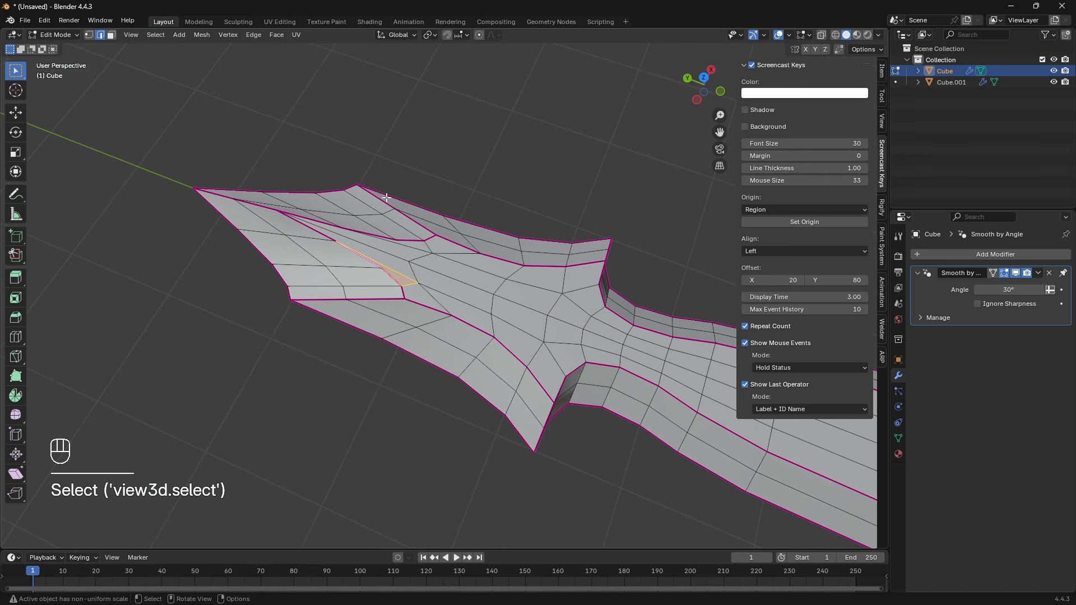
{"action": "middle_click_drag", "start_coordinate": [566, 312], "coordinate": [629, 305]}
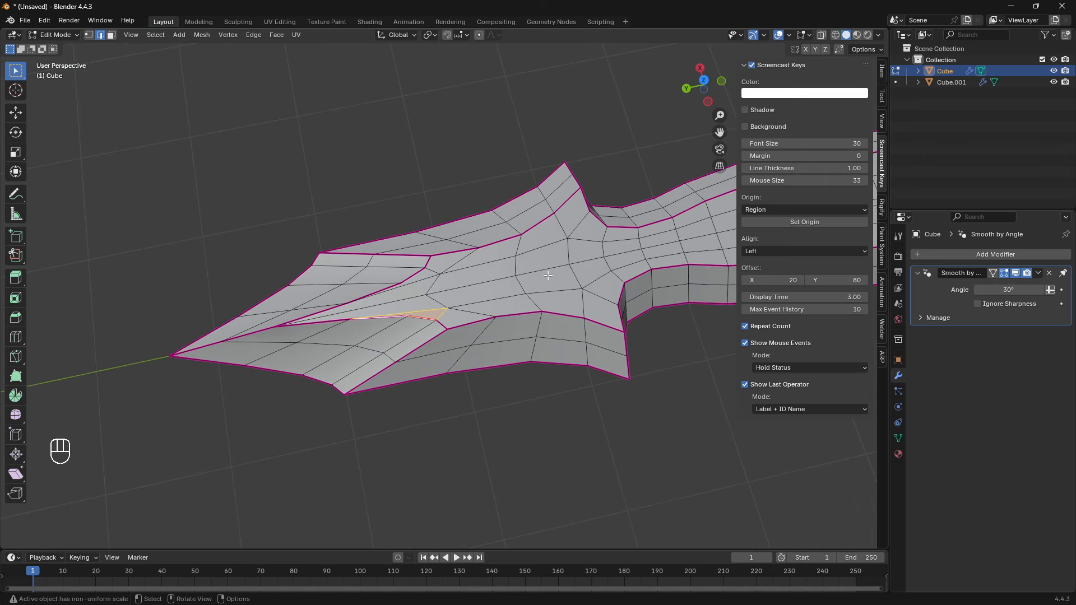
{"action": "middle_click_drag", "start_coordinate": [547, 276], "coordinate": [508, 306], "text": "shift"}
{"action": "key", "text": "Tab"}
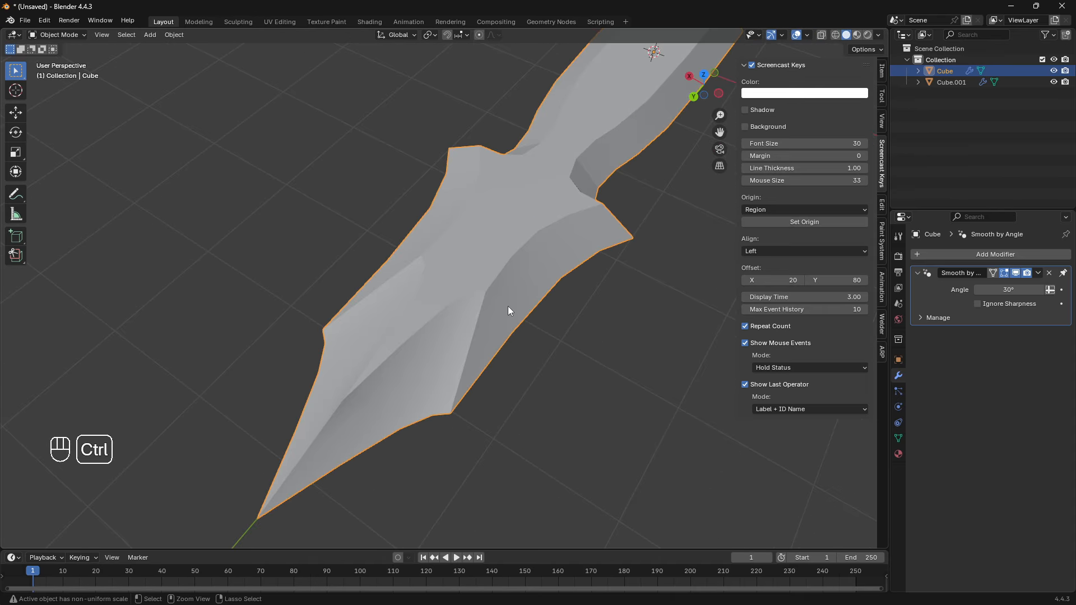
- Undo applying the Mirror and Subdivision modifiers to the dagger
{"action": "key", "text": "ctrl+z"}
{"action": "key", "text": "ctrl+z"}
{"action": "key", "text": "ctrl+z"}
{"action": "key", "text": "ctrl+z"}
{"action": "key", "text": "ctrl+z"}
{"action": "key", "text": "ctrl+z"}
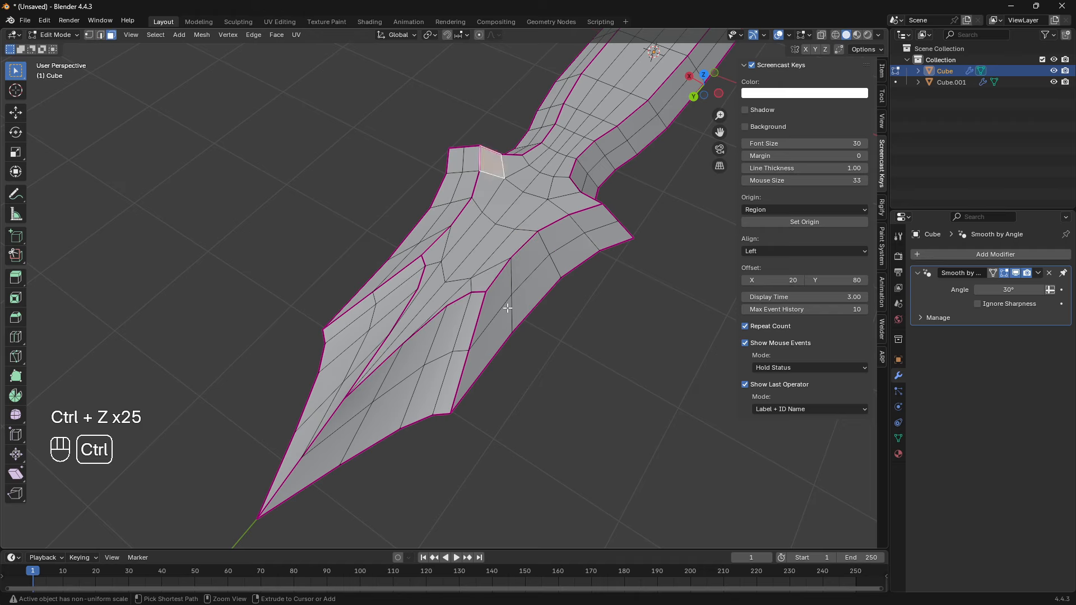
{"action": "key", "text": "ctrl+z"}
{"action": "key", "text": "ctrl+z"}
{"action": "key", "text": "ctrl+z"}
{"action": "key", "text": "ctrl+z"}
{"action": "key", "text": "ctrl+z"}
{"action": "key", "text": "ctrl+z"}
- Apply the dagger's Mirror and Subdivision modifiers again and enter Edit Mode on the resulting mesh
{"action": "mouse_move", "coordinate": [498, 311]}
{"action": "middle_mouse_down", "text": "shift"}
{"action": "mouse_move", "coordinate": [479, 332]}
{"action": "mouse_move", "coordinate": [539, 273]}
{"action": "mouse_move", "coordinate": [452, 312]}
{"action": "mouse_move", "coordinate": [519, 317]}
{"action": "middle_mouse_up", "text": "shift"}
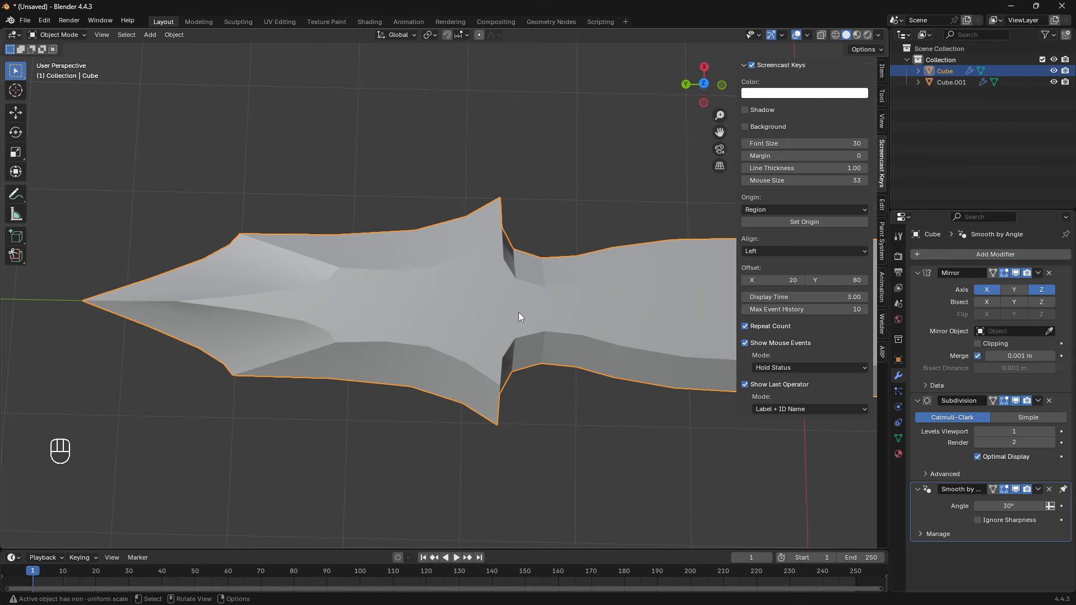
{"action": "middle_click_drag", "start_coordinate": [527, 314], "coordinate": [453, 306]}
{"action": "middle_click_drag", "start_coordinate": [469, 267], "coordinate": [488, 275]}
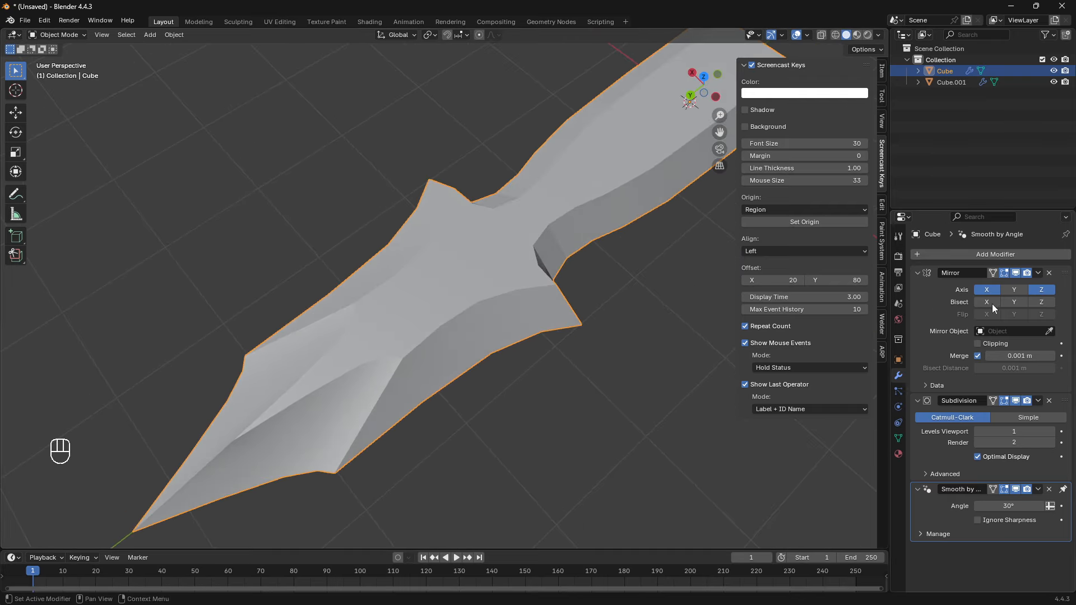
{"action": "left_click", "coordinate": [1038, 273]}
{"action": "left_click", "coordinate": [1021, 286]}
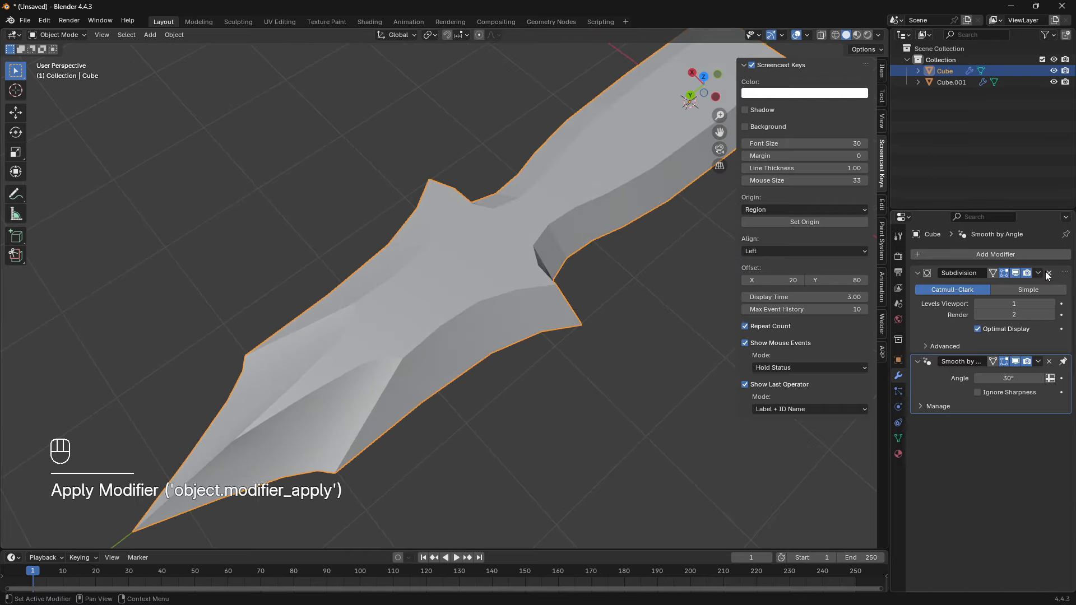
{"action": "left_click", "coordinate": [1038, 273]}
{"action": "left_click", "coordinate": [1013, 284]}
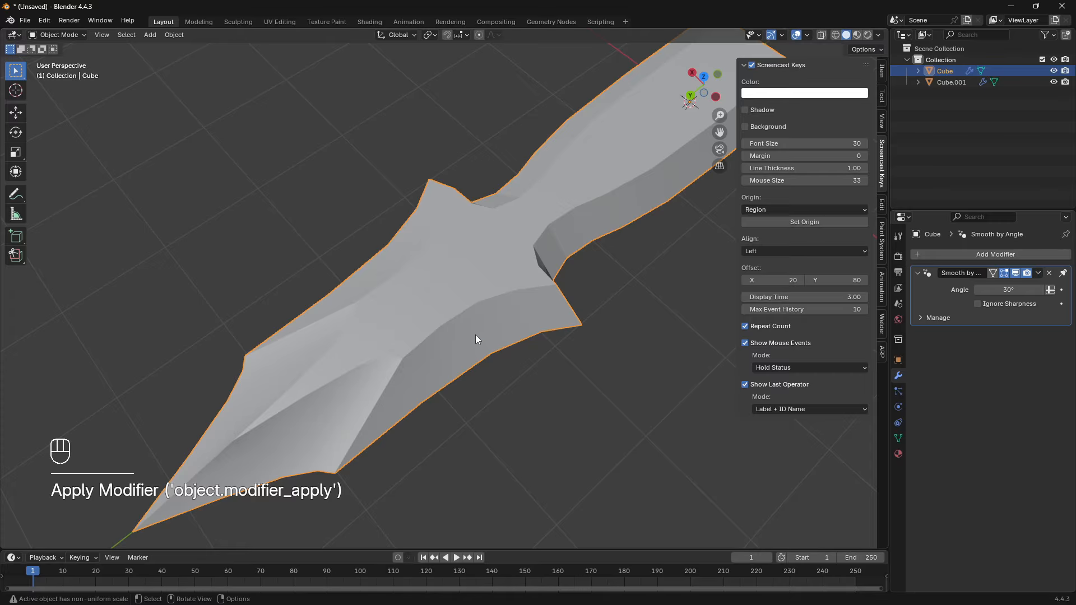
{"action": "key", "text": "Tab"}
- Examine the topology between the two tip facets and check the dagger's overall shape in Object Mode
{"action": "middle_click_drag", "start_coordinate": [476, 496], "coordinate": [488, 482]}
{"action": "scroll", "coordinate": [487, 482], "scroll_direction": "up", "scroll_amount": 5}
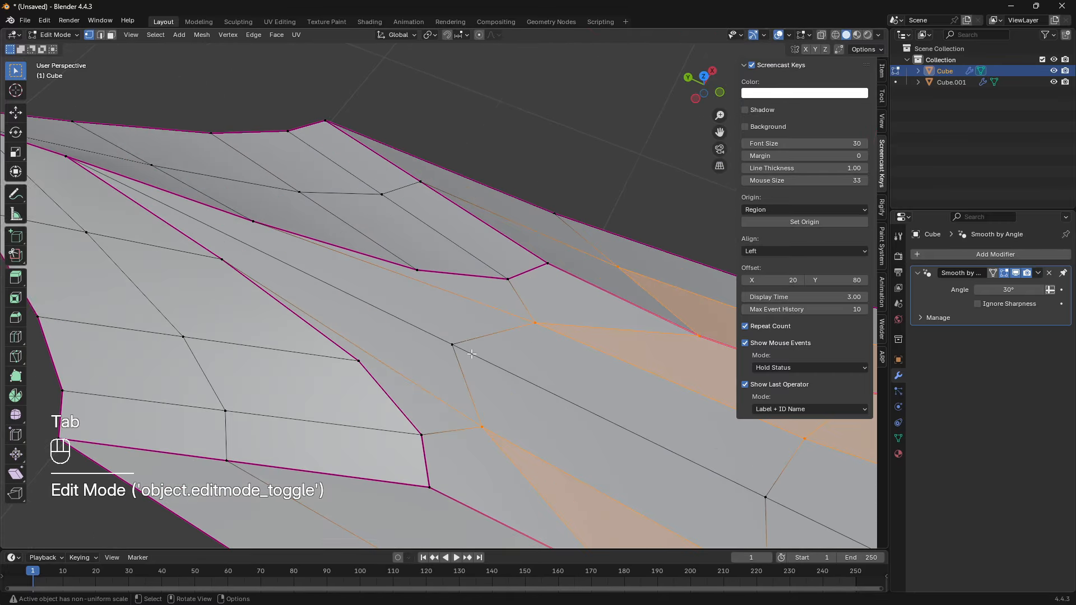
{"action": "middle_click_drag", "start_coordinate": [528, 370], "coordinate": [505, 314]}
{"action": "middle_click_drag", "start_coordinate": [504, 313], "coordinate": [490, 250], "text": "shift"}
{"action": "scroll", "coordinate": [364, 302], "scroll_direction": "down", "scroll_amount": 2}
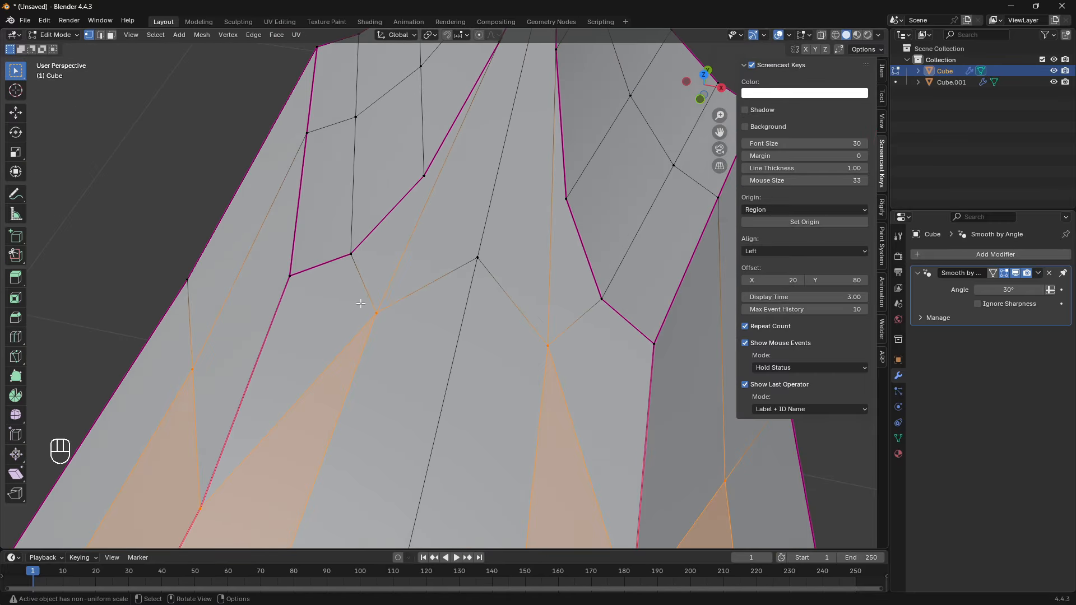
{"action": "middle_click_drag", "start_coordinate": [361, 303], "coordinate": [424, 356]}
{"action": "key", "text": "Tab"}
{"action": "scroll", "coordinate": [426, 330], "scroll_direction": "down", "scroll_amount": 3}
{"action": "middle_click_drag", "start_coordinate": [428, 301], "coordinate": [496, 219]}
{"action": "scroll", "coordinate": [496, 220], "scroll_direction": "up", "scroll_amount": 2}
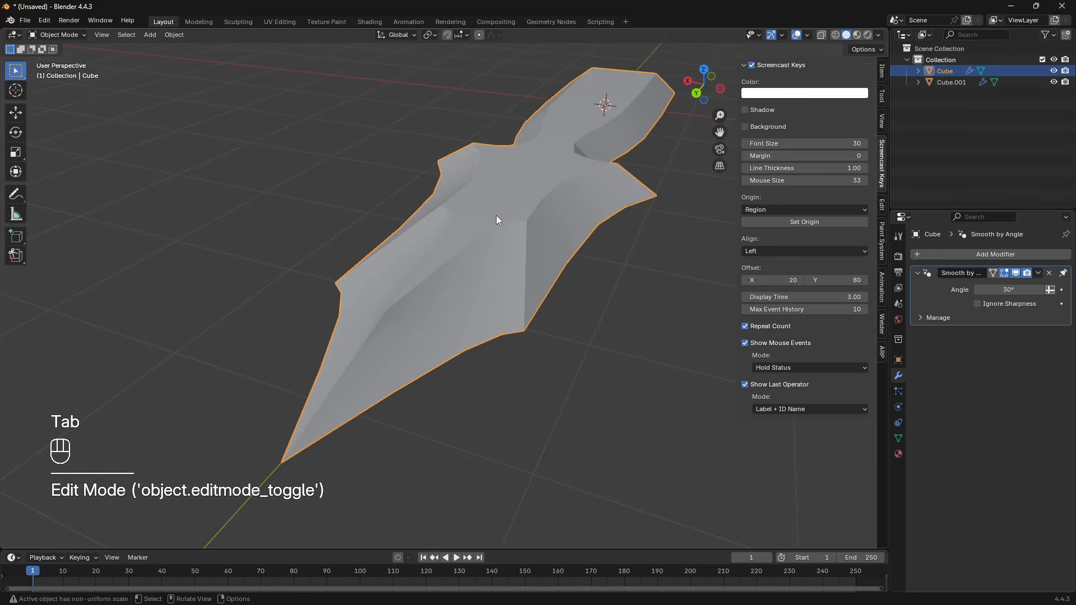
{"action": "middle_click_drag", "start_coordinate": [638, 96], "coordinate": [645, 144]}
{"action": "scroll", "coordinate": [645, 143], "scroll_direction": "up", "scroll_amount": 2}
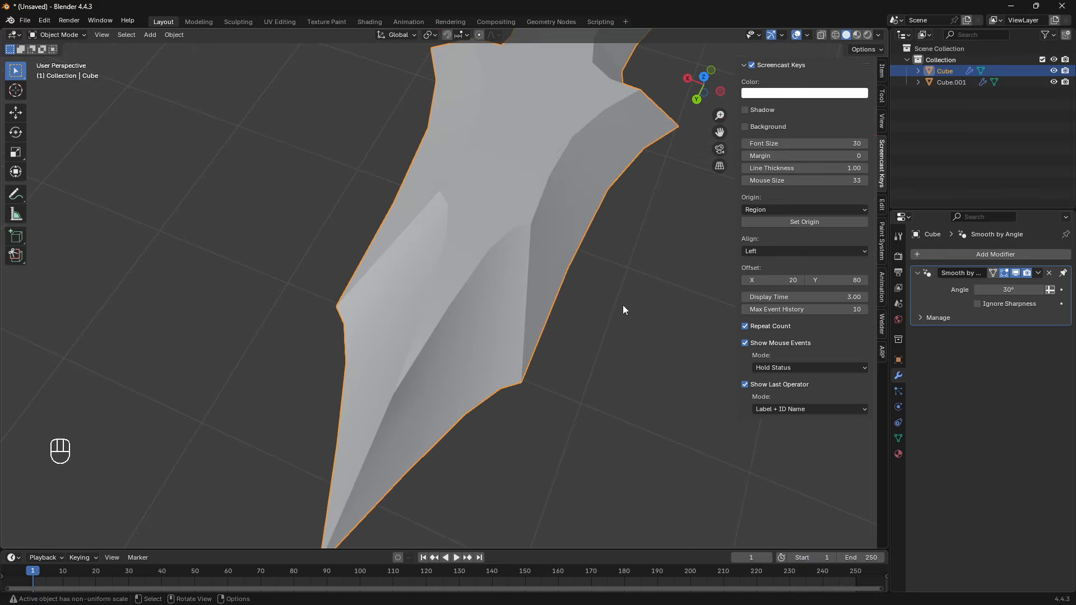
- Examine in Edit Mode how the edges flow from the tip facets' inner corners into the ridge
{"action": "middle_click_drag", "start_coordinate": [623, 306], "coordinate": [427, 343]}
{"action": "key", "text": "Tab"}
{"action": "scroll", "coordinate": [486, 332], "scroll_direction": "up", "scroll_amount": 2}
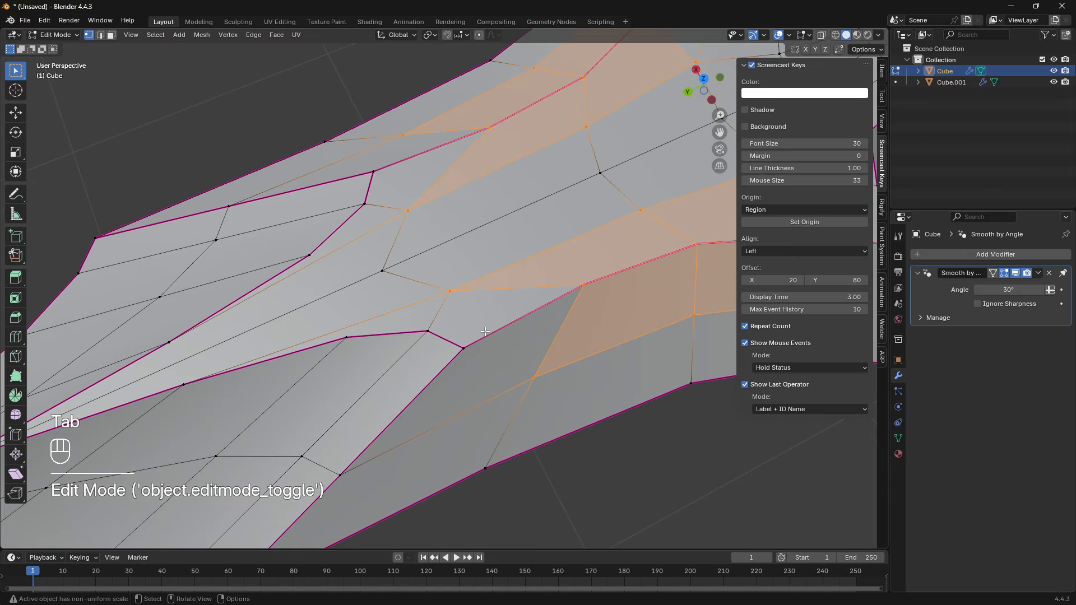
{"action": "middle_click_drag", "start_coordinate": [342, 293], "coordinate": [395, 282], "text": "shift"}
{"action": "middle_click_drag", "start_coordinate": [440, 231], "coordinate": [475, 328], "text": "shift"}
{"action": "scroll", "coordinate": [380, 264], "scroll_direction": "down", "scroll_amount": 1}
{"action": "scroll", "coordinate": [448, 287], "scroll_direction": "down", "scroll_amount": 4}
{"action": "key", "text": "Tab"}
{"action": "scroll", "coordinate": [475, 332], "scroll_direction": "down", "scroll_amount": 3}
- Undo the applied modifiers and the viewport level change, back to the live Mirror and Subdivision modifiers at level 2
{"action": "key", "text": "ctrl+z"}
{"action": "key", "text": "ctrl+z"}
{"action": "key", "text": "ctrl+z"}
{"action": "key", "text": "ctrl+z"}
{"action": "key", "text": "ctrl+z"}
{"action": "key", "text": "ctrl+z"}
{"action": "key", "text": "ctrl+z"}
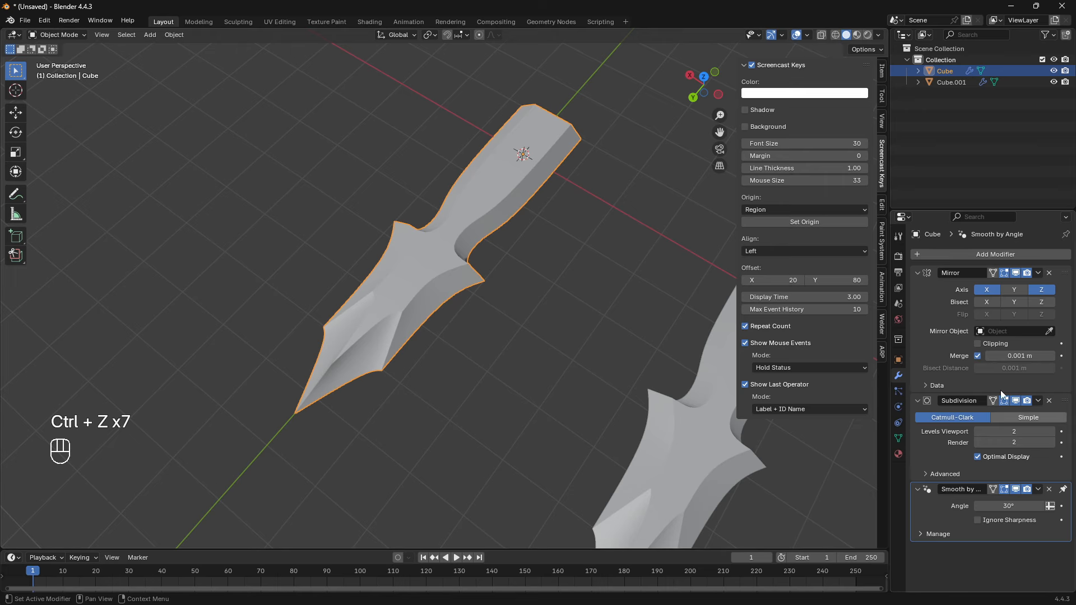
- Knife-cut an edge from the tip facet's inner crease vertex to the central ridge line
{"action": "key", "text": "Tab"}
{"action": "scroll", "coordinate": [440, 297], "scroll_direction": "up", "scroll_amount": 2}
{"action": "key", "text": "a"}
{"action": "scroll", "coordinate": [442, 278], "scroll_direction": "up", "scroll_amount": 5}
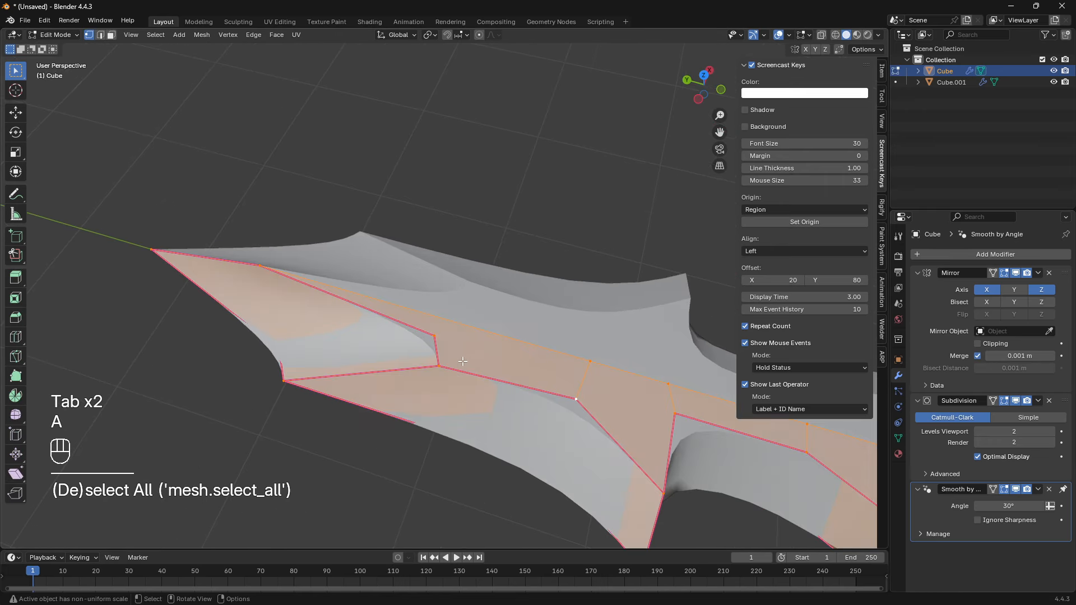
{"action": "key", "text": "a"}
{"action": "key", "text": "k"}
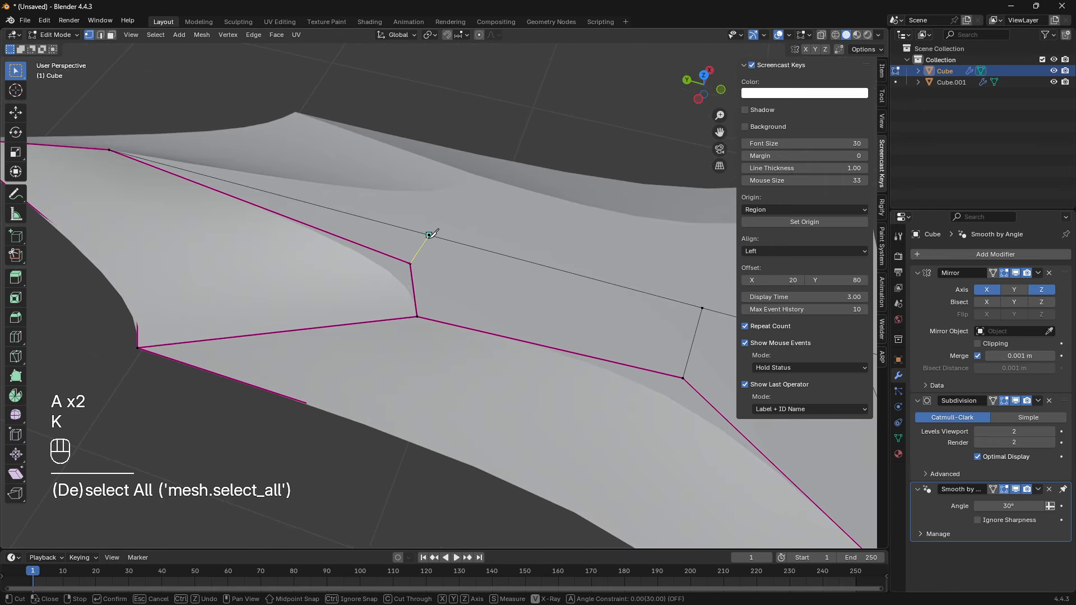
{"action": "key", "text": "KP_Enter"}
- Knife-cut a second edge from the tip facet's lower inner corner to the central ridge line
{"action": "key", "text": "k"}
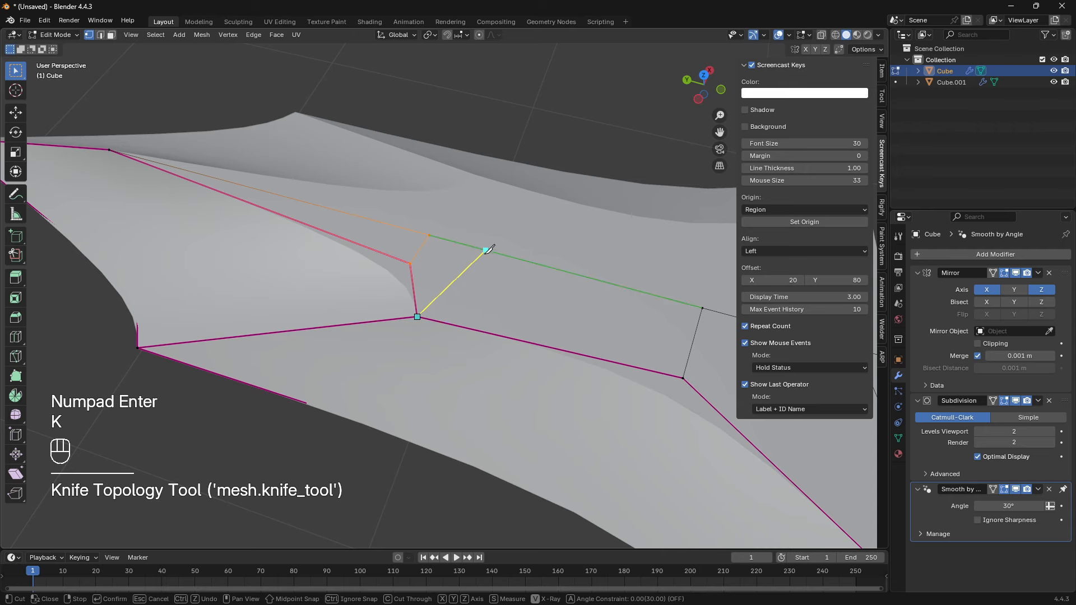
{"action": "left_click", "coordinate": [485, 250]}
{"action": "key", "text": "KP_Enter"}
{"action": "middle_click_drag", "start_coordinate": [595, 329], "coordinate": [453, 290], "text": "shift"}
- Knife-cut the face beside the guard, connecting the crease vertex before the guard to the one at the start of the grip
{"action": "key", "text": "a"}
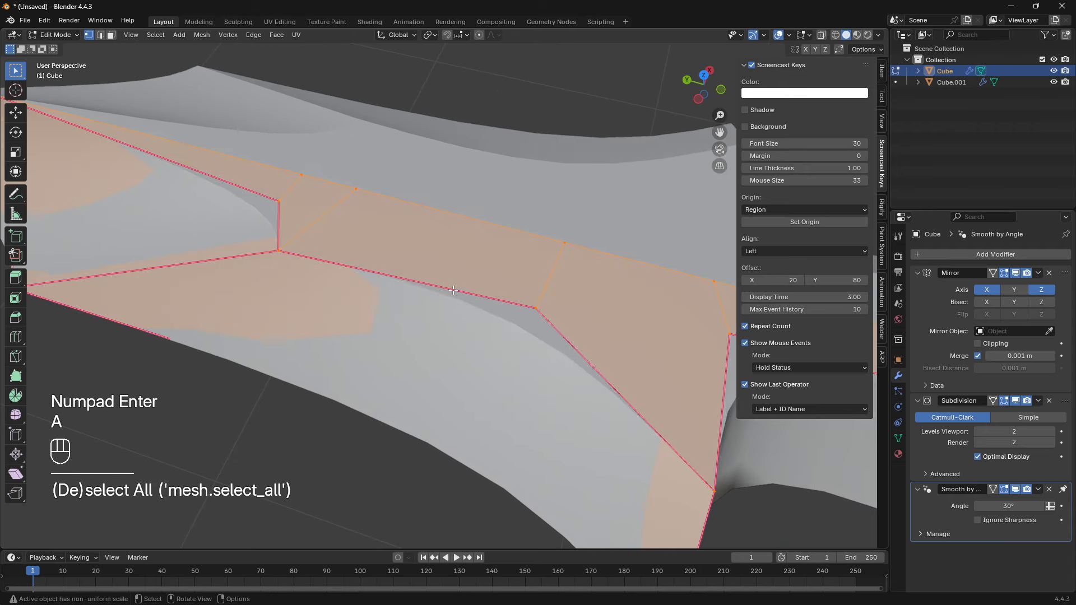
{"action": "key", "text": "a"}
{"action": "key", "text": "a"}
{"action": "middle_click_drag", "start_coordinate": [533, 309], "coordinate": [404, 269], "text": "shift"}
{"action": "key", "text": "a"}
{"action": "key", "text": "a"}
{"action": "middle_click_drag", "start_coordinate": [467, 364], "coordinate": [457, 341]}
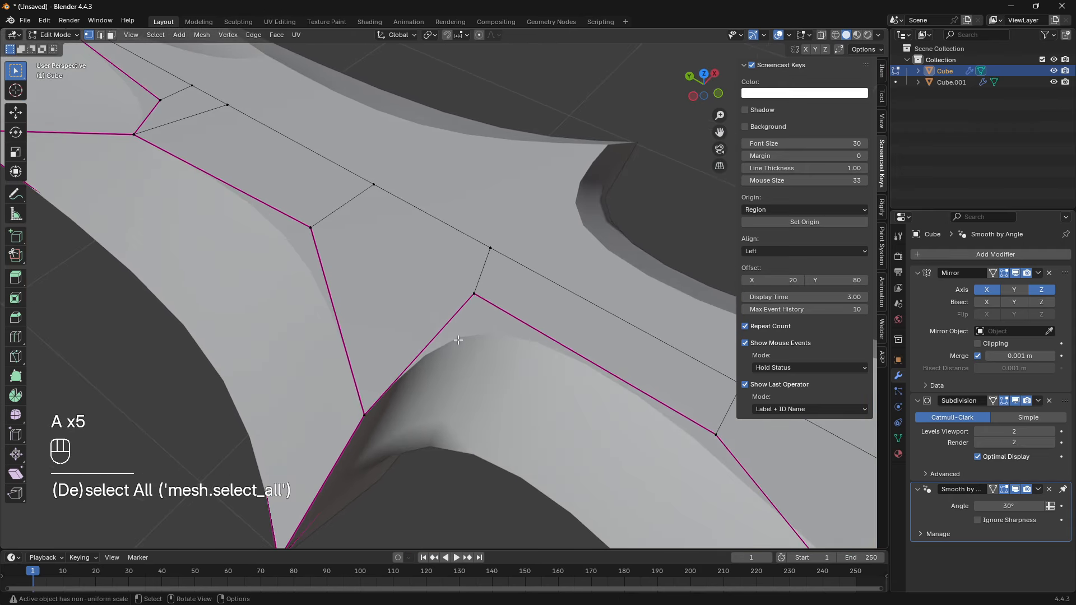
{"action": "key", "text": "k"}
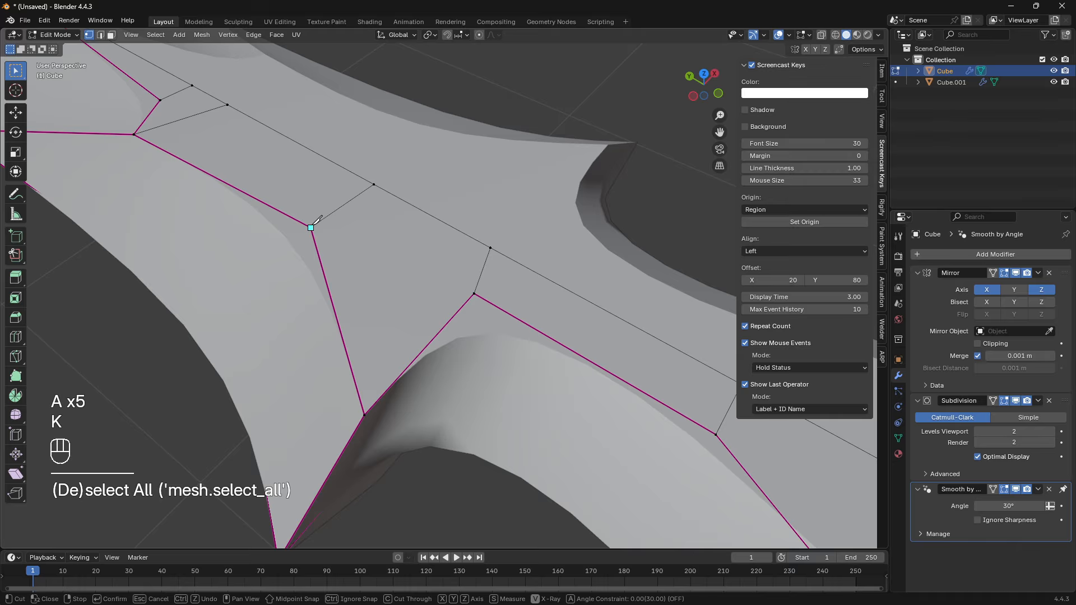
{"action": "key", "text": "KP_Enter"}
- Set the Subdivision viewport level to 1, apply the Mirror and Subdivision modifiers, and open the dagger mesh in Edit Mode
{"action": "middle_click_drag", "start_coordinate": [474, 292], "coordinate": [529, 245], "text": "shift"}
{"action": "key", "text": "Tab"}
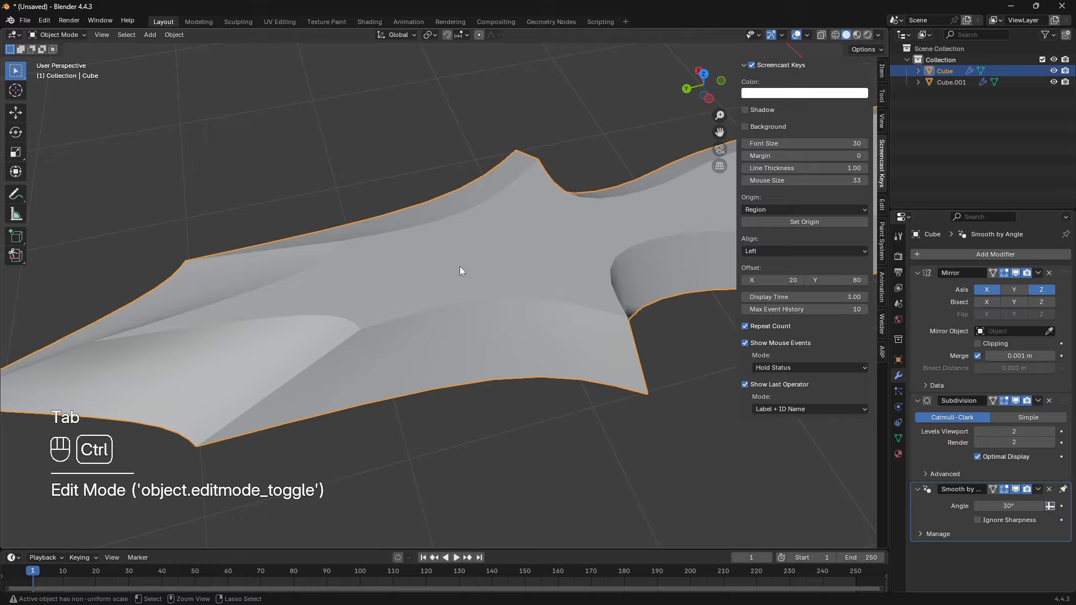
{"action": "key", "text": "ctrl+1"}
{"action": "left_click", "coordinate": [1038, 273]}
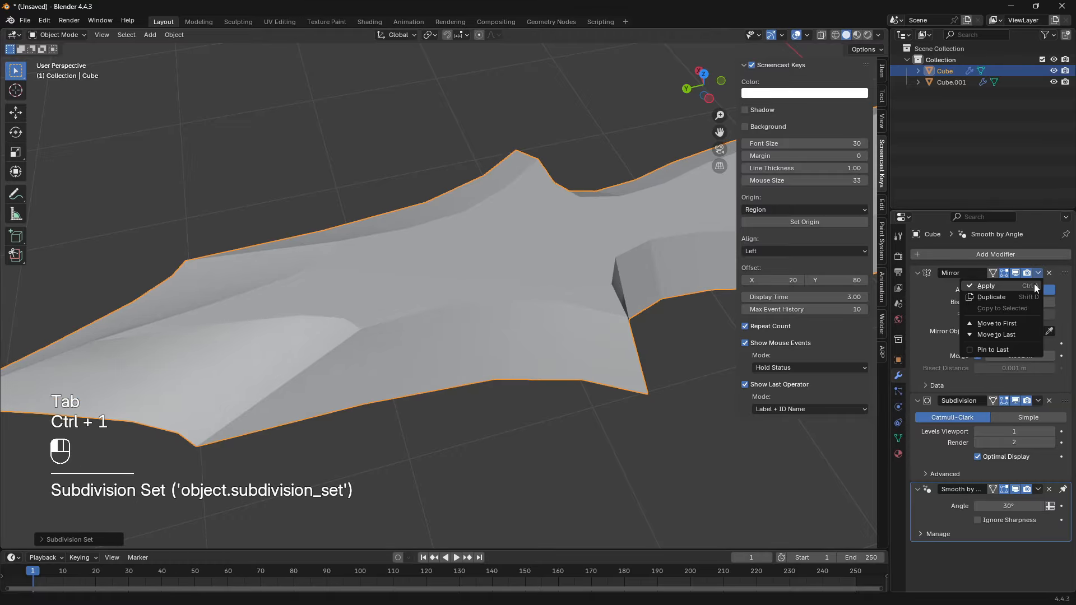
{"action": "left_click", "coordinate": [1033, 285]}
{"action": "left_click", "coordinate": [1038, 273]}
{"action": "left_click", "coordinate": [1018, 284]}
{"action": "key", "text": "Tab"}
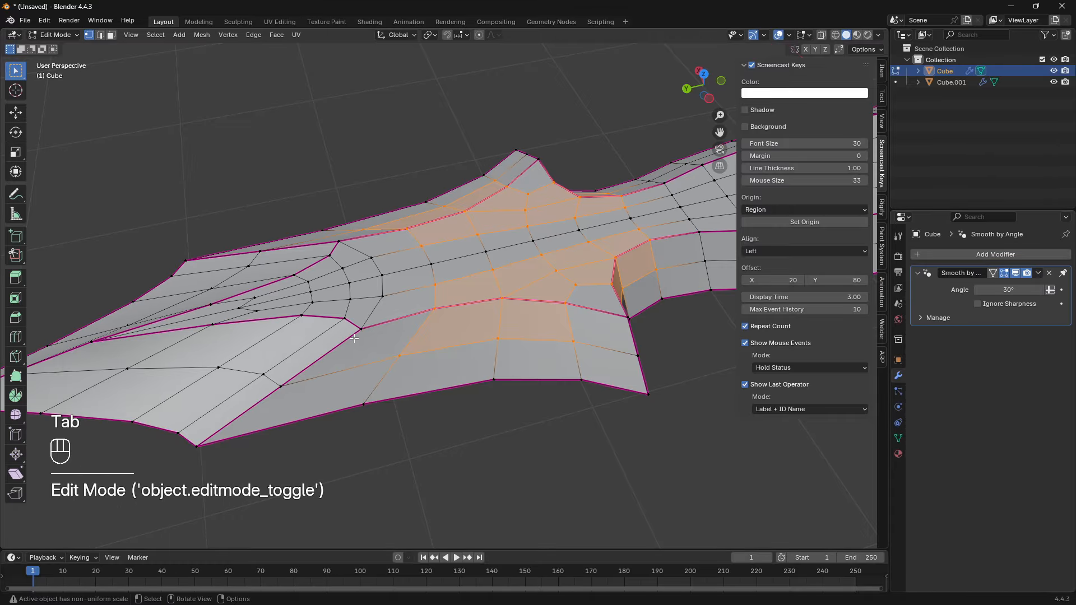
- Examine the applied mesh's topology around the guard, highlighting the face loop that runs across it
{"action": "middle_click_drag", "start_coordinate": [354, 337], "coordinate": [311, 315]}
{"action": "key", "text": "a"}
{"action": "key", "text": "a"}
{"action": "middle_click_drag", "start_coordinate": [546, 359], "coordinate": [506, 350]}
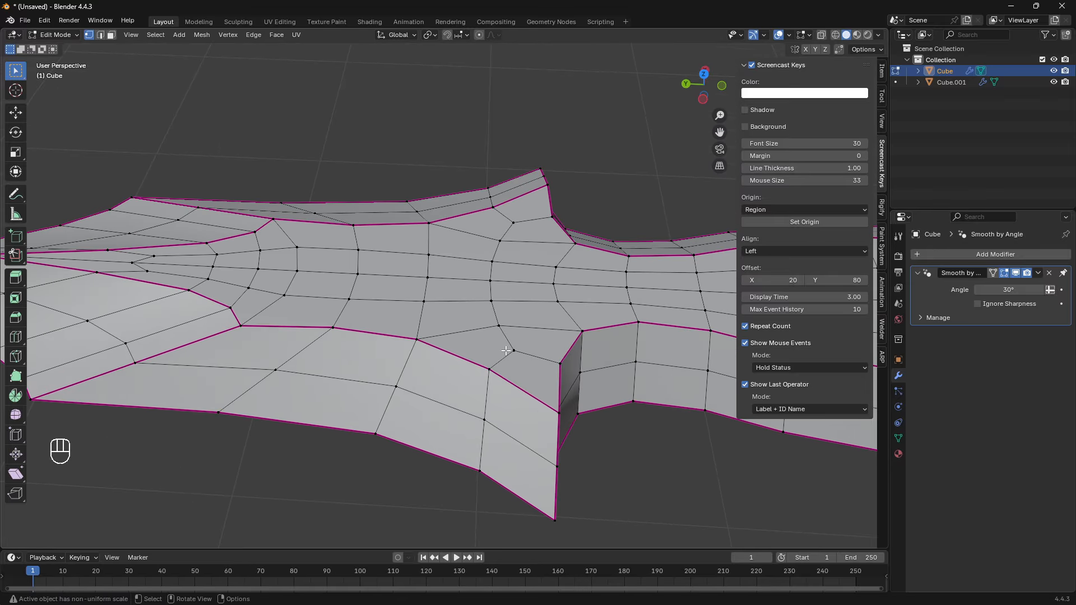
{"action": "middle_click_drag", "start_coordinate": [553, 215], "coordinate": [432, 213]}
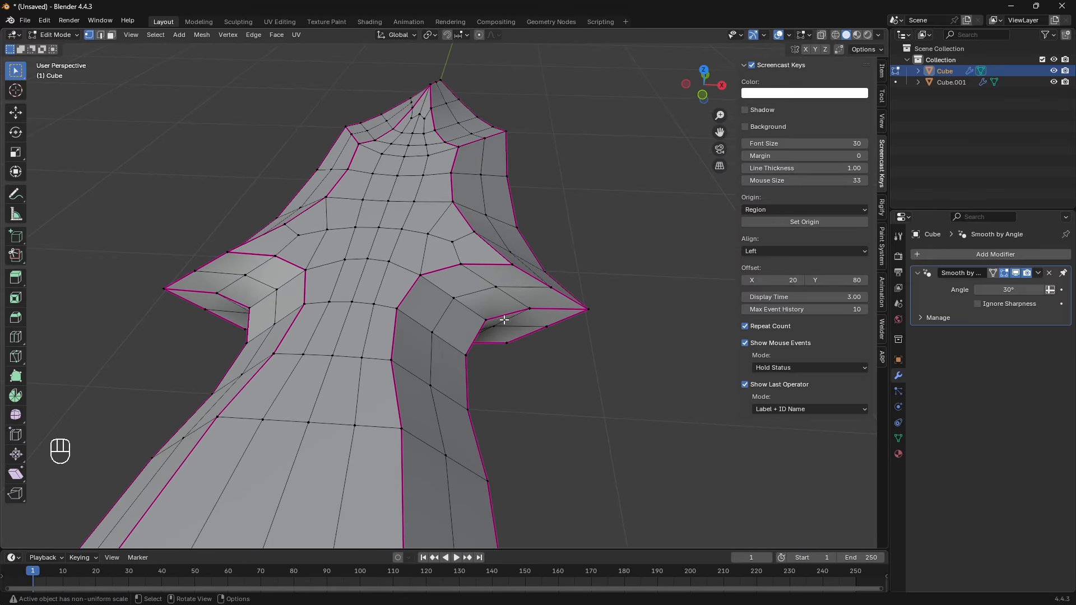
{"action": "scroll", "coordinate": [504, 320], "scroll_direction": "up", "scroll_amount": 3}
{"action": "key", "text": "3"}
{"action": "left_click", "coordinate": [424, 246], "text": "ctrl"}
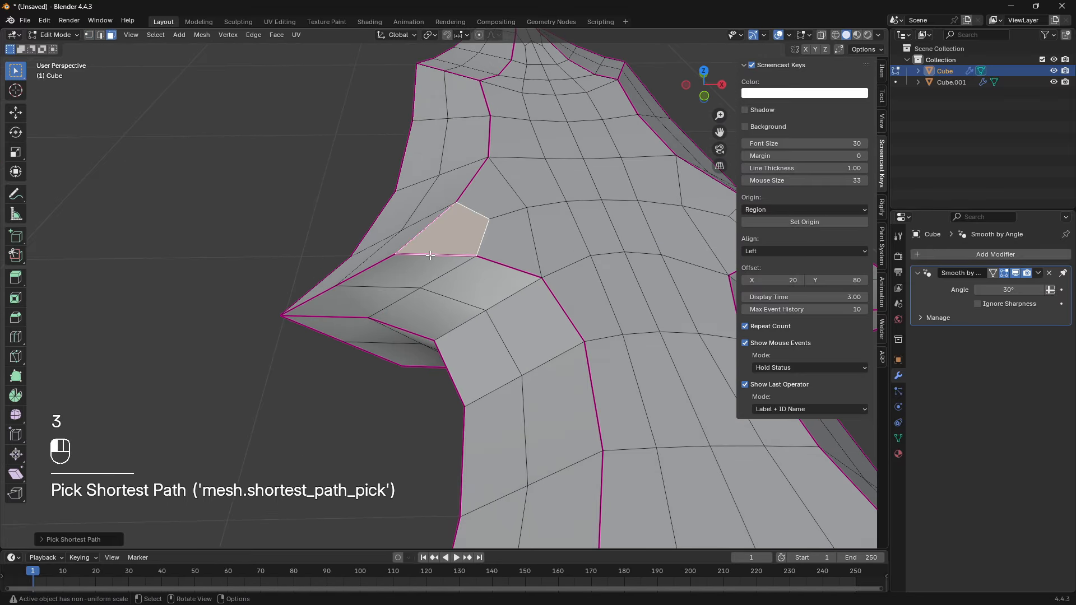
{"action": "left_click", "coordinate": [420, 262]}
{"action": "left_click", "coordinate": [419, 260], "text": "alt"}
{"action": "scroll", "coordinate": [420, 275], "scroll_direction": "down", "scroll_amount": 5}
{"action": "mouse_move", "coordinate": [427, 293]}
{"action": "middle_mouse_down"}
{"action": "mouse_move", "coordinate": [455, 309]}
{"action": "mouse_move", "coordinate": [436, 307]}
{"action": "middle_mouse_up"}
{"action": "scroll", "coordinate": [436, 307], "scroll_direction": "up", "scroll_amount": 3}
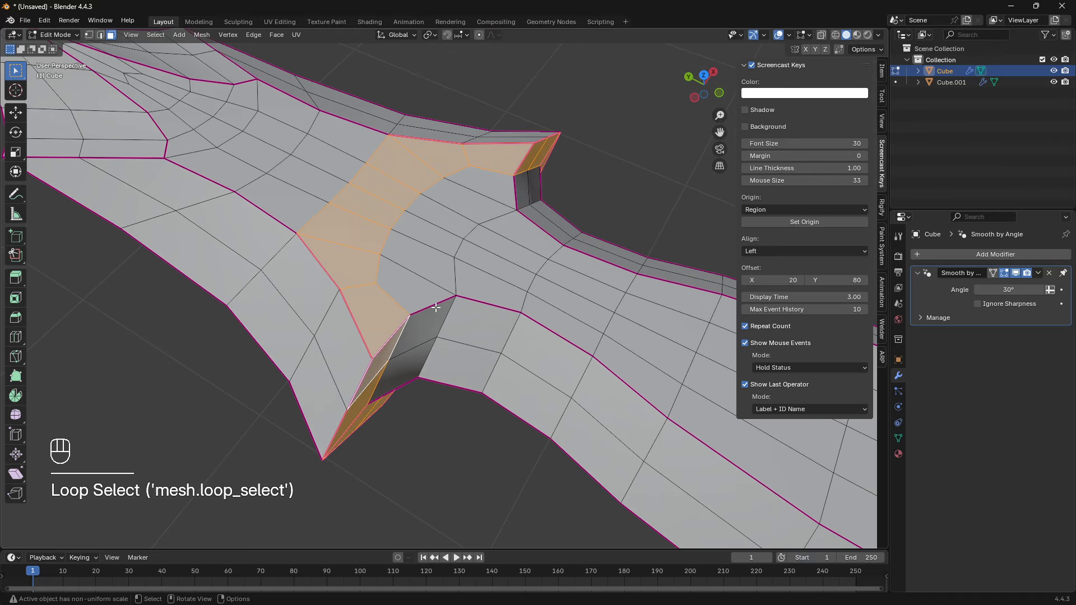
{"action": "middle_click_drag", "start_coordinate": [382, 339], "coordinate": [486, 405], "text": "shift"}
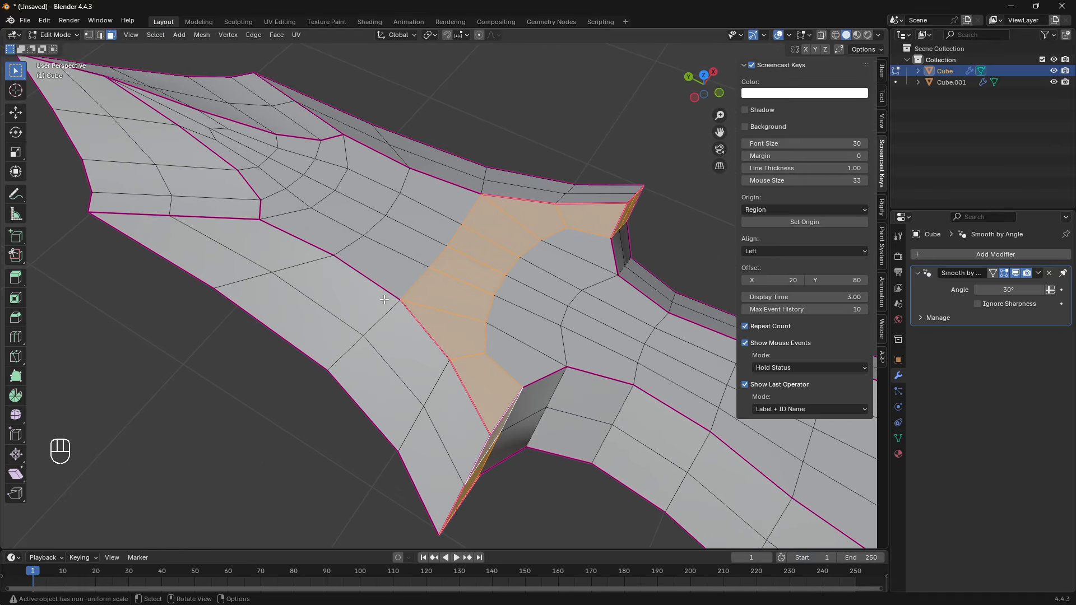
- Select the three inner vertices at the blade's narrow central facet and scale them along Y to even out their offset
{"action": "middle_click_drag", "start_coordinate": [240, 245], "coordinate": [412, 301], "text": "shift"}
{"action": "scroll", "coordinate": [440, 356], "scroll_direction": "up", "scroll_amount": 2}
{"action": "key", "text": "1"}
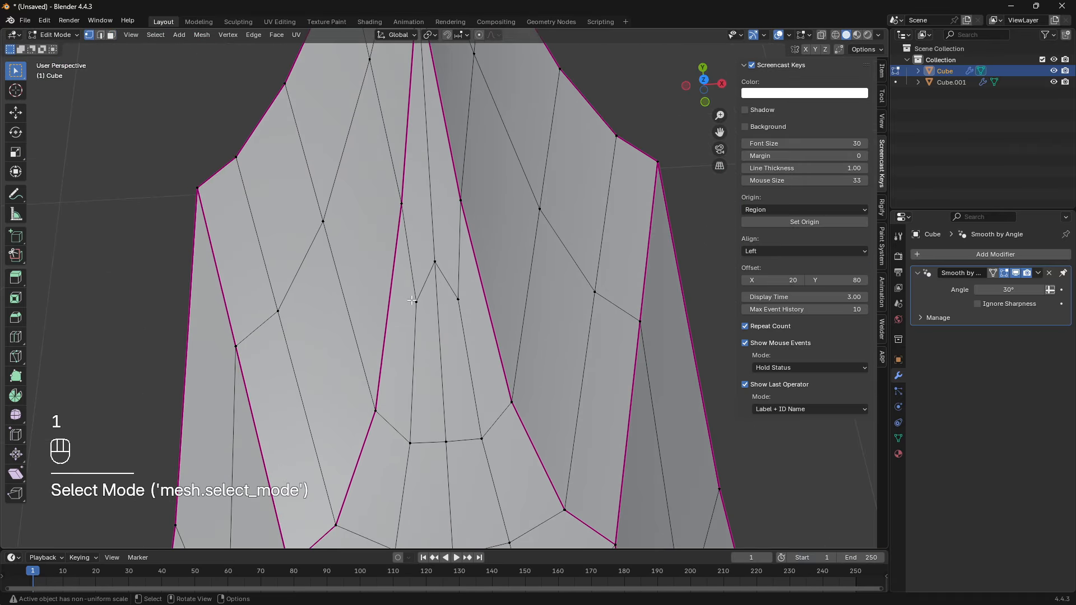
{"action": "middle_click_drag", "start_coordinate": [432, 254], "coordinate": [434, 306]}
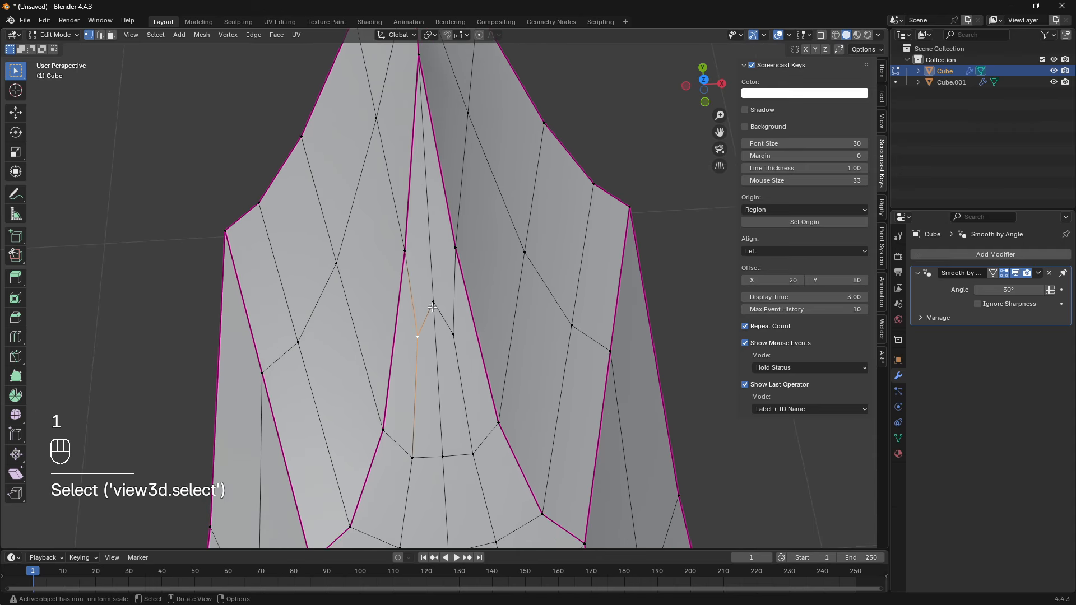
{"action": "key", "text": "KP_7"}
{"action": "key", "text": "a"}
{"action": "key", "text": "a"}
{"action": "key", "text": "b"}
{"action": "left_click_drag", "start_coordinate": [392, 249], "coordinate": [480, 364]}
{"action": "key", "text": "s"}
{"action": "key", "text": "y"}
{"action": "left_click", "coordinate": [482, 358]}
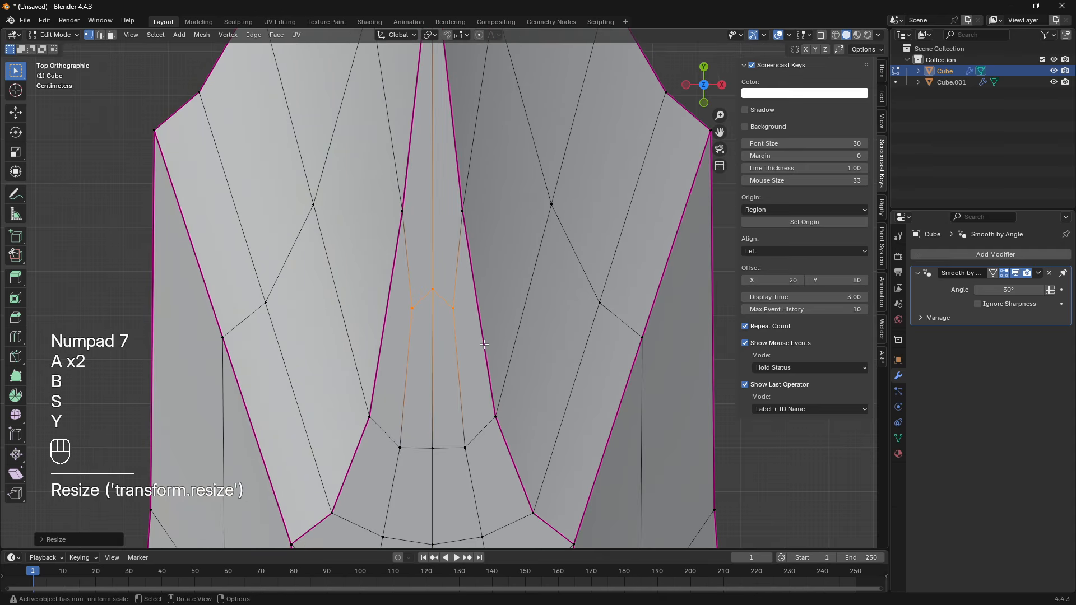
- Move the three selected vertices along Y toward the blade tip, nearly level with the neighbouring crease vertices
{"action": "key", "text": "s"}
{"action": "key", "text": "g"}
{"action": "key", "text": "y"}
{"action": "left_click", "coordinate": [505, 254]}
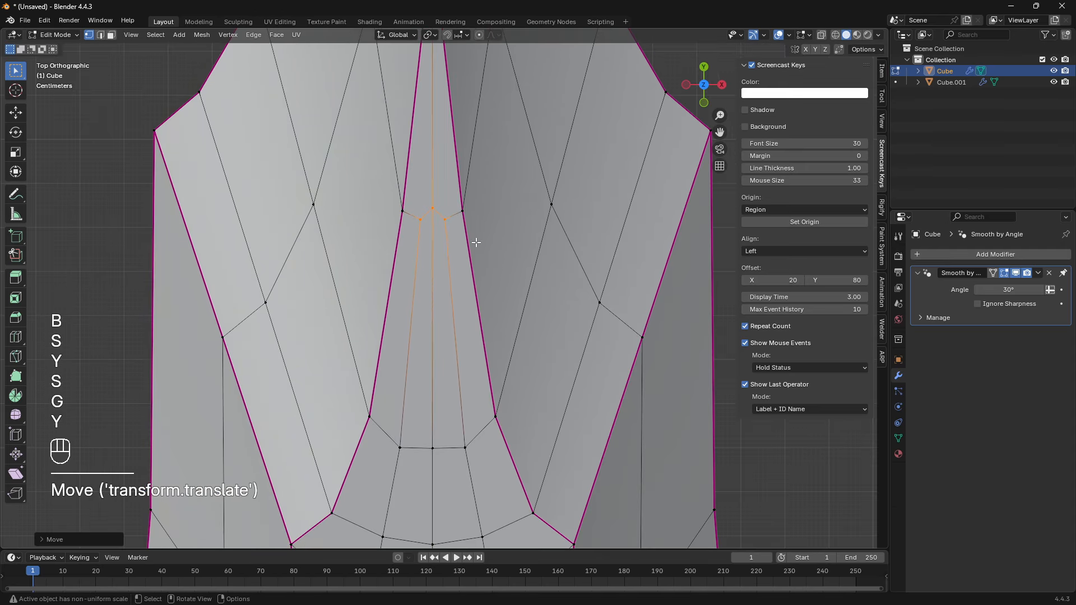
- Move only the middle of the three vertices farther along Y toward the blade tip
{"action": "middle_click_drag", "start_coordinate": [430, 206], "coordinate": [419, 319], "text": "shift"}
{"action": "scroll", "coordinate": [418, 320], "scroll_direction": "up", "scroll_amount": 1}
{"action": "key", "text": "a"}
- Fine-tune the middle vertex's position along Y on the blade's centre line
{"action": "key", "text": "a"}
{"action": "left_click", "coordinate": [418, 320]}
{"action": "key", "text": "g"}
{"action": "key", "text": "y"}
{"action": "left_click", "coordinate": [419, 262]}
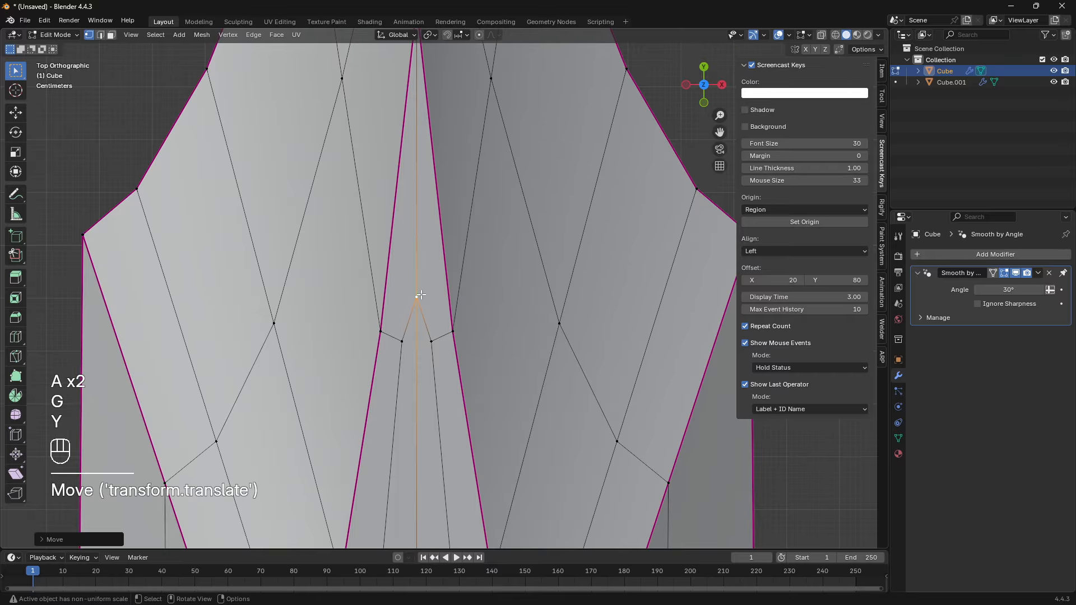
- Show the object's transform properties in the sidebar and add a level 1 Subdivision modifier to the dagger in Object Mode
{"action": "key", "text": "a"}
{"action": "key", "text": "a"}
{"action": "left_click", "coordinate": [417, 291]}
{"action": "key", "text": "g"}
{"action": "key", "text": "y"}
{"action": "left_click", "coordinate": [452, 337]}
{"action": "scroll", "coordinate": [453, 338], "scroll_direction": "down", "scroll_amount": 3}
{"action": "left_click", "coordinate": [564, 221]}
{"action": "middle_click_drag", "start_coordinate": [452, 338], "coordinate": [347, 101]}
{"action": "scroll", "coordinate": [564, 221], "scroll_direction": "down", "scroll_amount": 4}
{"action": "middle_click_drag", "start_coordinate": [723, 452], "coordinate": [542, 359], "text": "shift"}
{"action": "middle_click_drag", "start_coordinate": [197, 251], "coordinate": [479, 389], "text": "shift"}
{"action": "scroll", "coordinate": [500, 358], "scroll_direction": "up", "scroll_amount": 3}
{"action": "key", "text": "Tab"}
{"action": "key", "text": "Tab"}
{"action": "key", "text": "a"}
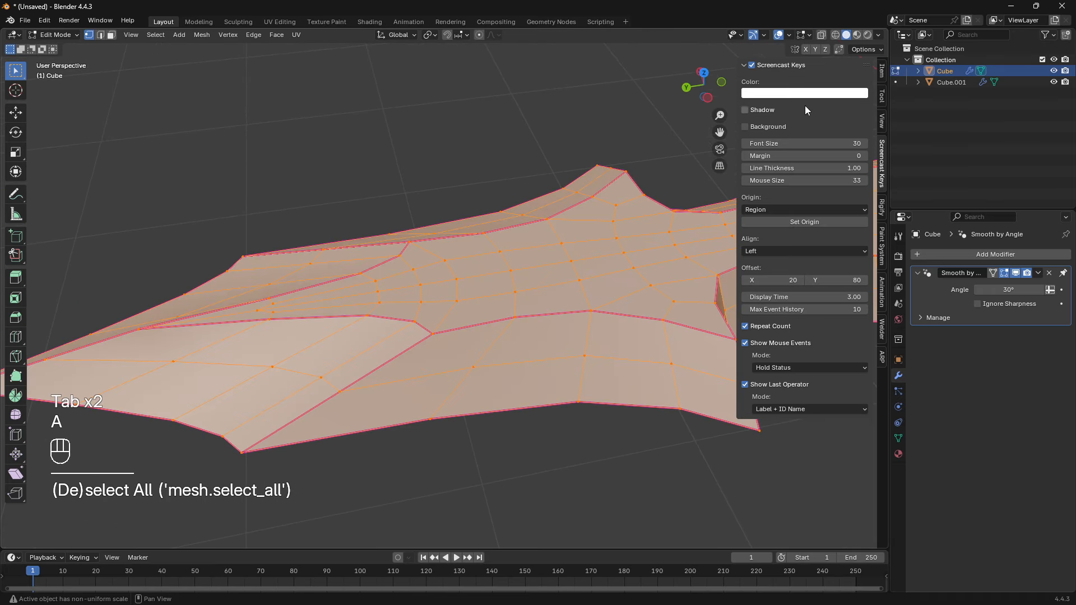
{"action": "left_click", "coordinate": [883, 74]}
{"action": "key", "text": "Tab"}
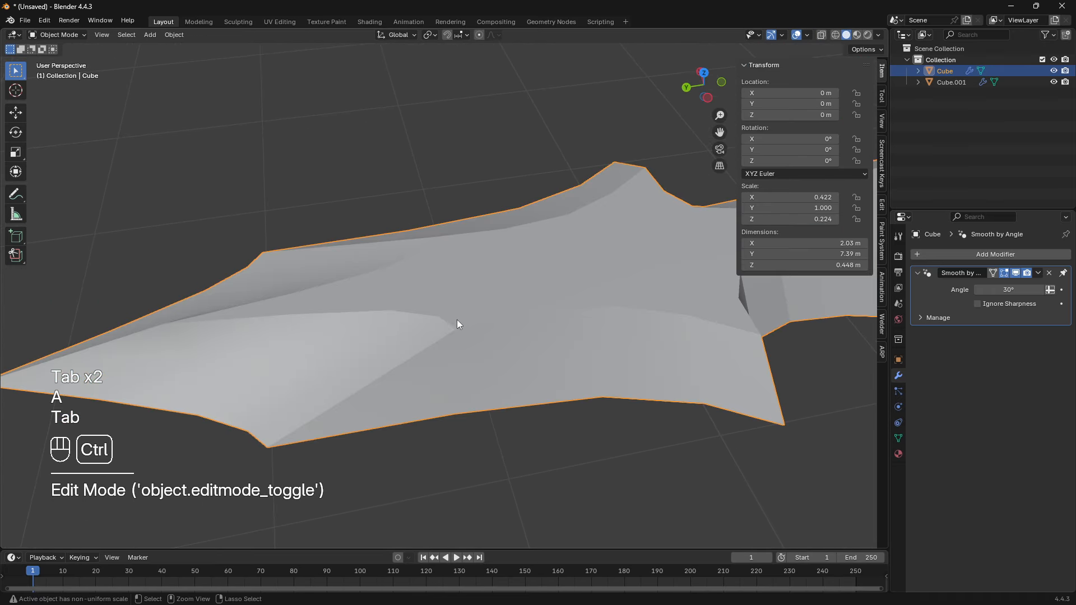
{"action": "key", "text": "ctrl+1"}
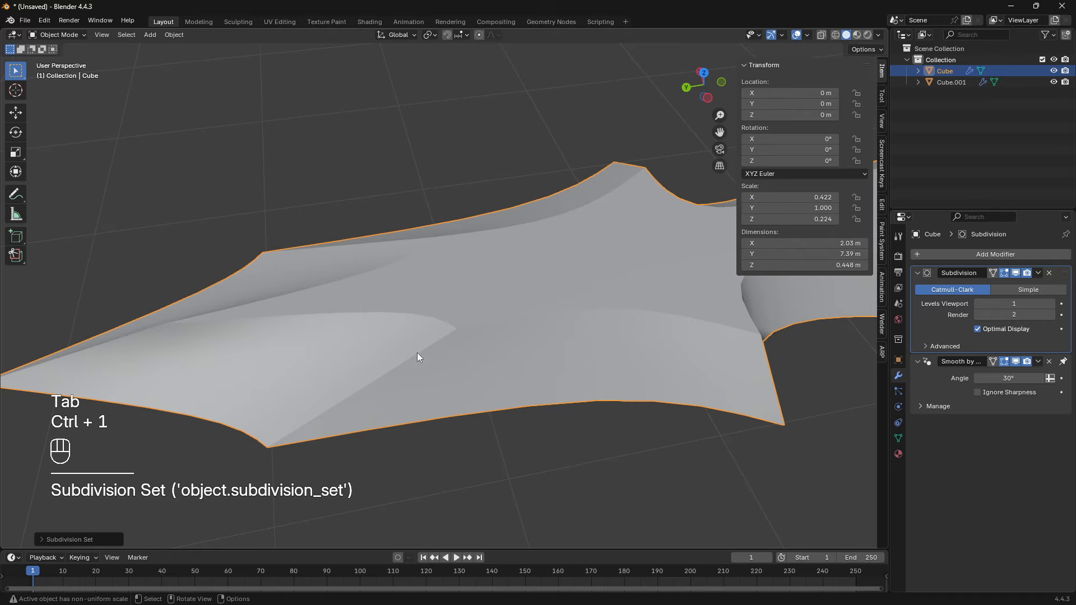
- Enter Edit Mode with nothing selected and disable Use Creases in the Subdivision modifier's advanced settings
{"action": "key", "text": "Tab"}
{"action": "middle_click_drag", "start_coordinate": [280, 365], "coordinate": [459, 323], "text": "shift"}
{"action": "key", "text": "a"}
{"action": "key", "text": "a"}
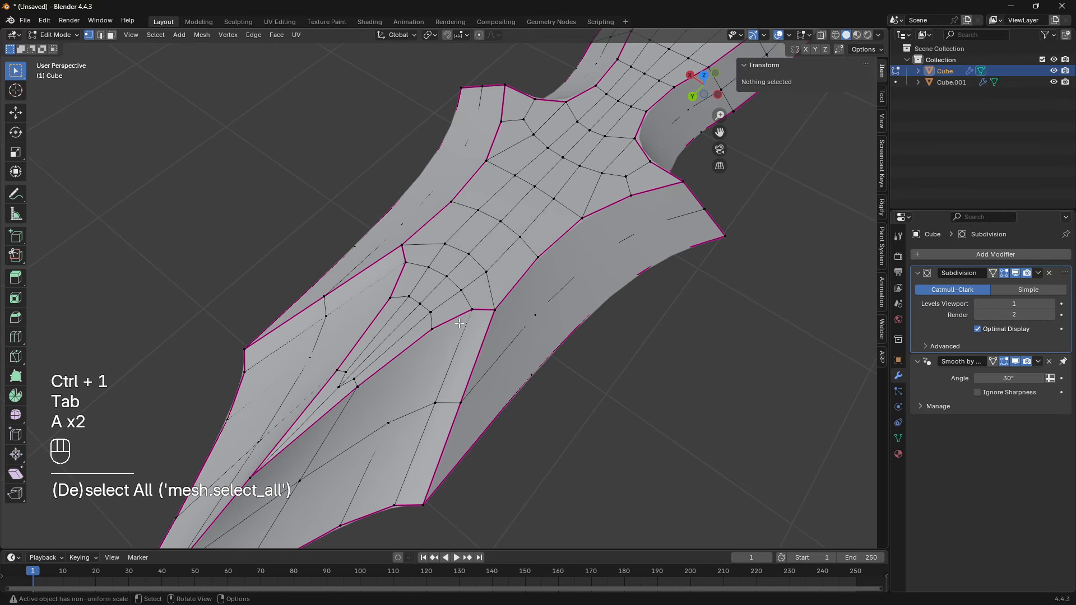
{"action": "middle_click_drag", "start_coordinate": [524, 402], "coordinate": [534, 370], "text": "shift"}
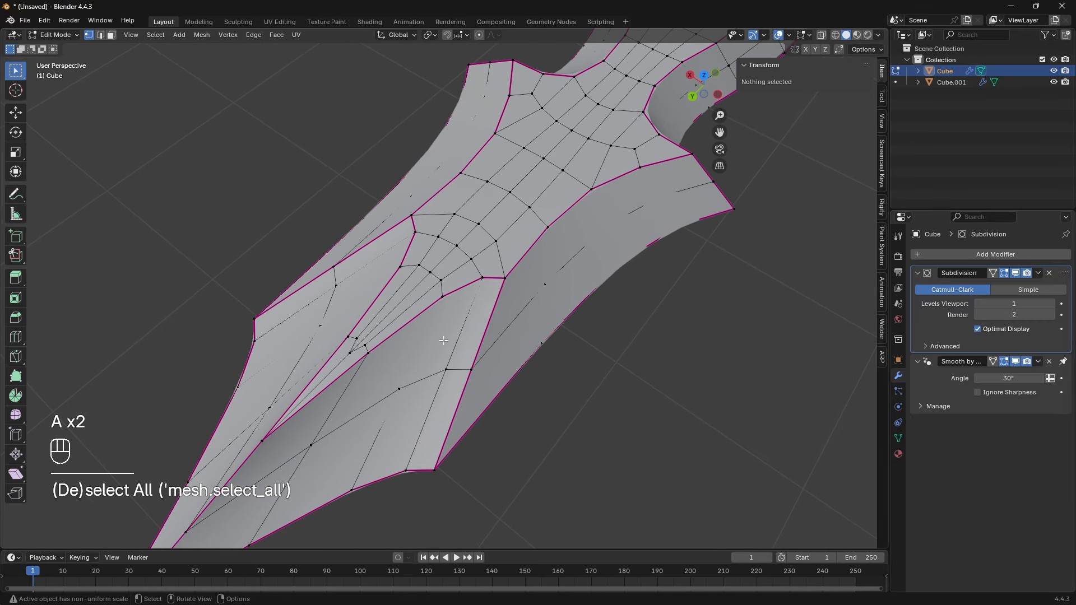
{"action": "middle_click_drag", "start_coordinate": [444, 341], "coordinate": [400, 309]}
{"action": "left_click", "coordinate": [943, 347]}
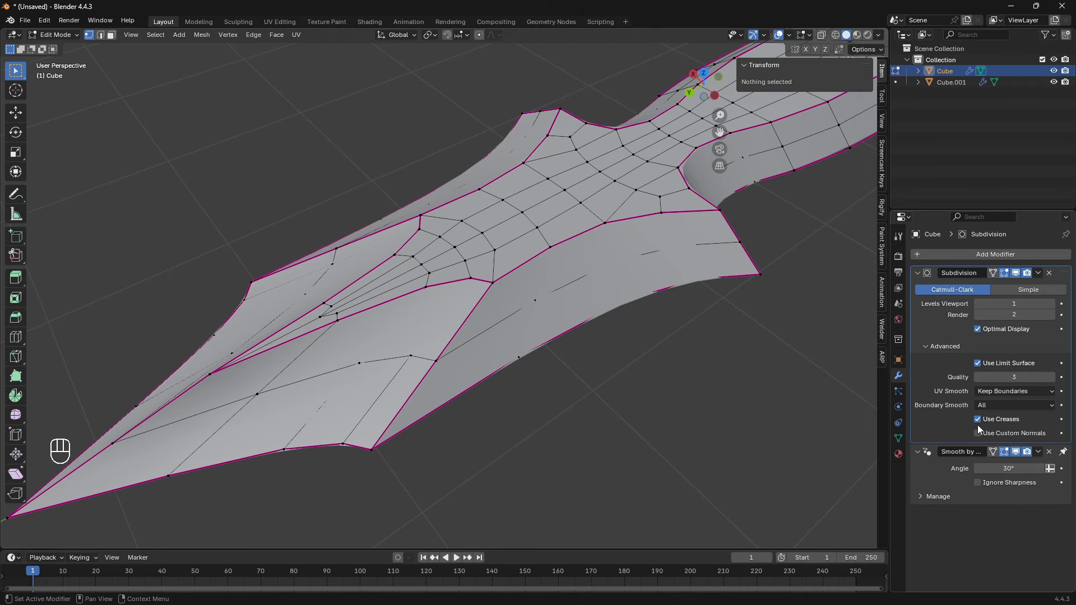
{"action": "left_click", "coordinate": [977, 419]}
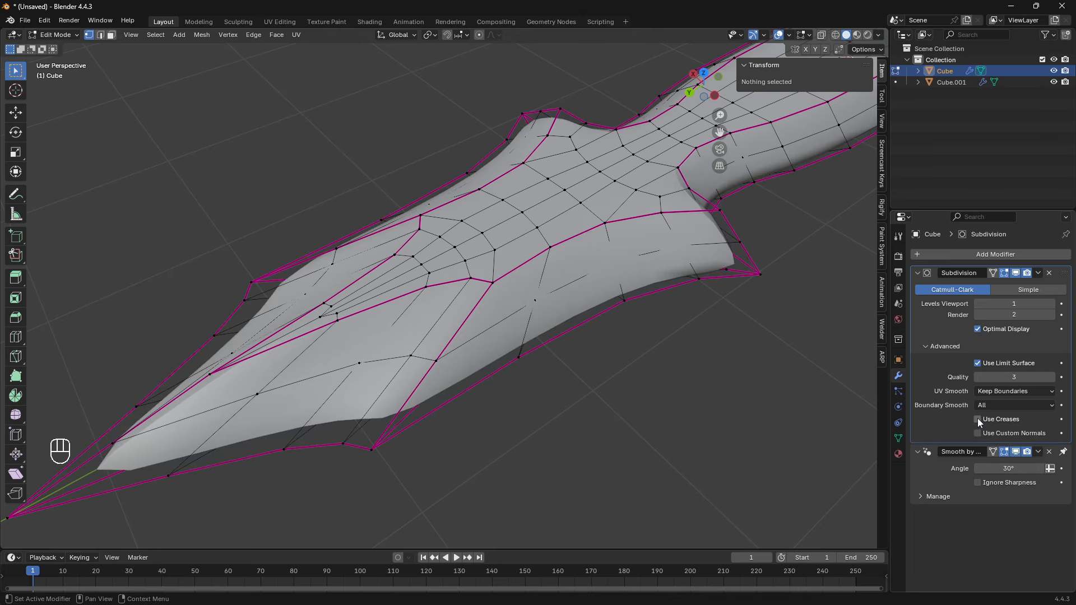
- Compare the dagger's smoothing with Use Creases on and off, and examine the rounded shape without creases
{"action": "middle_click_drag", "start_coordinate": [784, 392], "coordinate": [503, 375]}
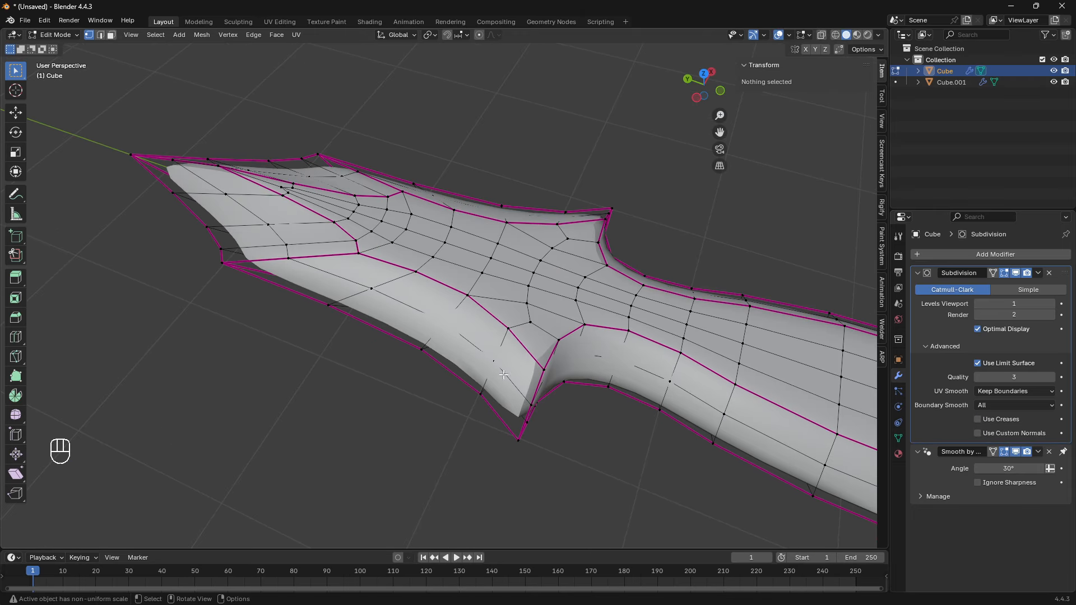
{"action": "left_click", "coordinate": [994, 420]}
{"action": "left_click", "coordinate": [988, 421]}
{"action": "middle_click_drag", "start_coordinate": [356, 252], "coordinate": [378, 256]}
{"action": "middle_click_drag", "start_coordinate": [437, 314], "coordinate": [533, 354]}
{"action": "scroll", "coordinate": [521, 372], "scroll_direction": "up", "scroll_amount": 2}
{"action": "key", "text": "Tab"}
{"action": "scroll", "coordinate": [504, 370], "scroll_direction": "down", "scroll_amount": 2}
{"action": "key", "text": "Tab"}
{"action": "middle_click_drag", "start_coordinate": [384, 366], "coordinate": [470, 255], "text": "shift"}
- Try adding two supporting loop cuts, one close to the outer blade edge and one close to the upper crease
{"action": "key", "text": "ctrl+r"}
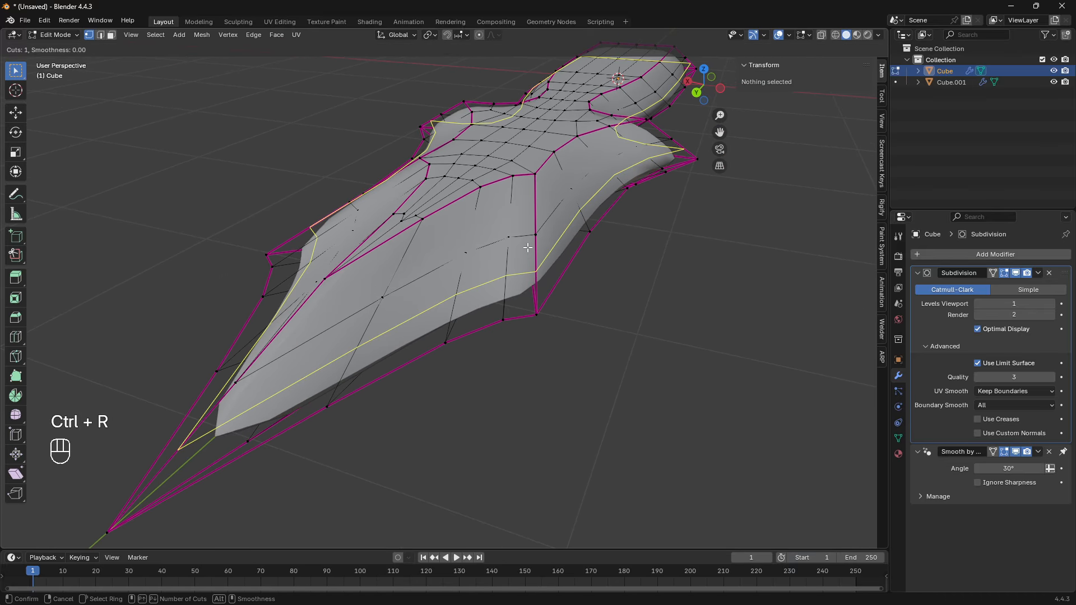
{"action": "left_click", "coordinate": [528, 247]}
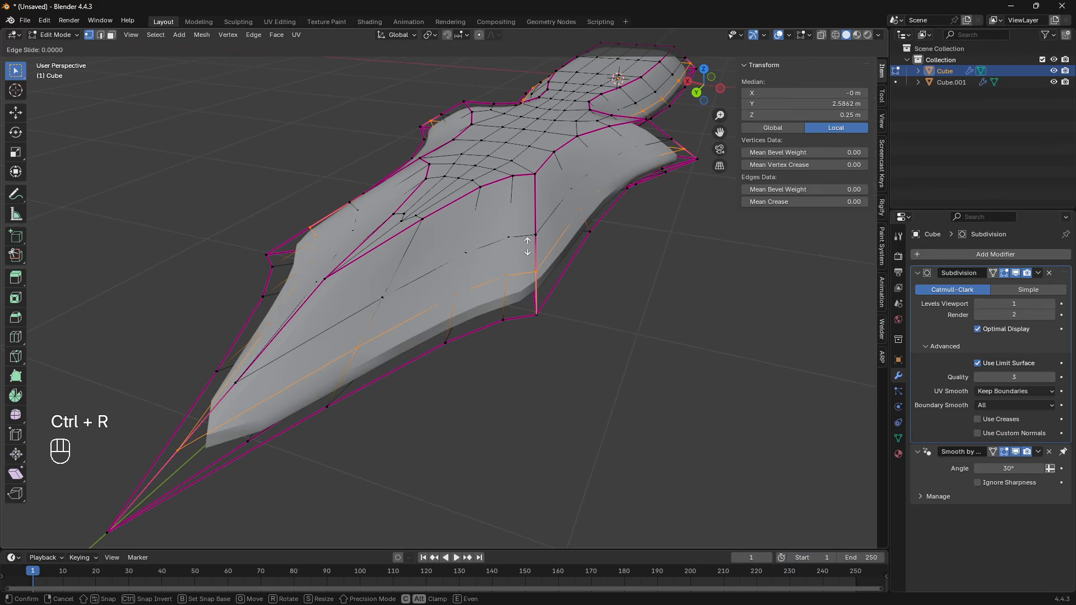
{"action": "left_click", "coordinate": [550, 330]}
{"action": "key", "text": "ctrl+r"}
{"action": "left_click", "coordinate": [532, 193]}
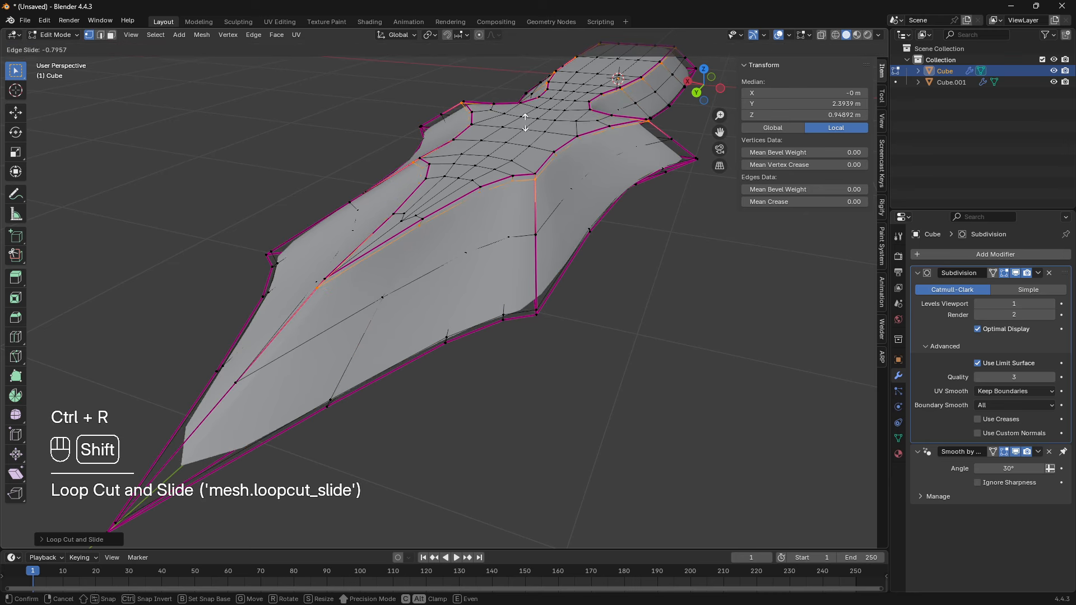
{"action": "left_click", "coordinate": [523, 98]}
- Try adding another loop cut beside the central ridge, slid close to the centre line
{"action": "middle_click_drag", "start_coordinate": [459, 224], "coordinate": [387, 299]}
{"action": "middle_click_drag", "start_coordinate": [387, 300], "coordinate": [446, 243], "text": "shift"}
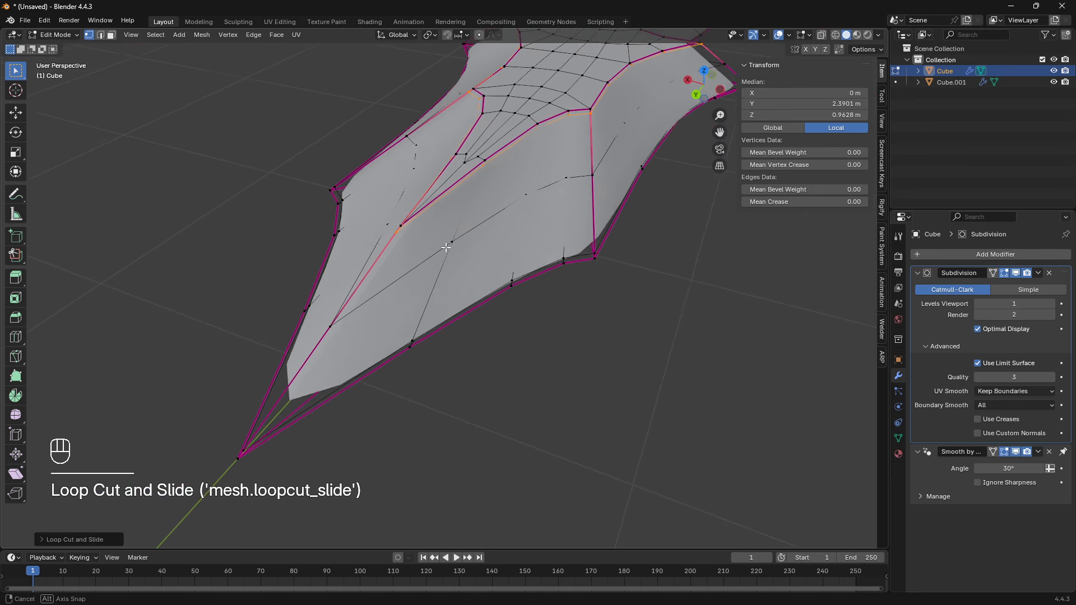
{"action": "key", "text": "ctrl+r"}
{"action": "left_click", "coordinate": [426, 209]}
{"action": "key", "text": "shift"}
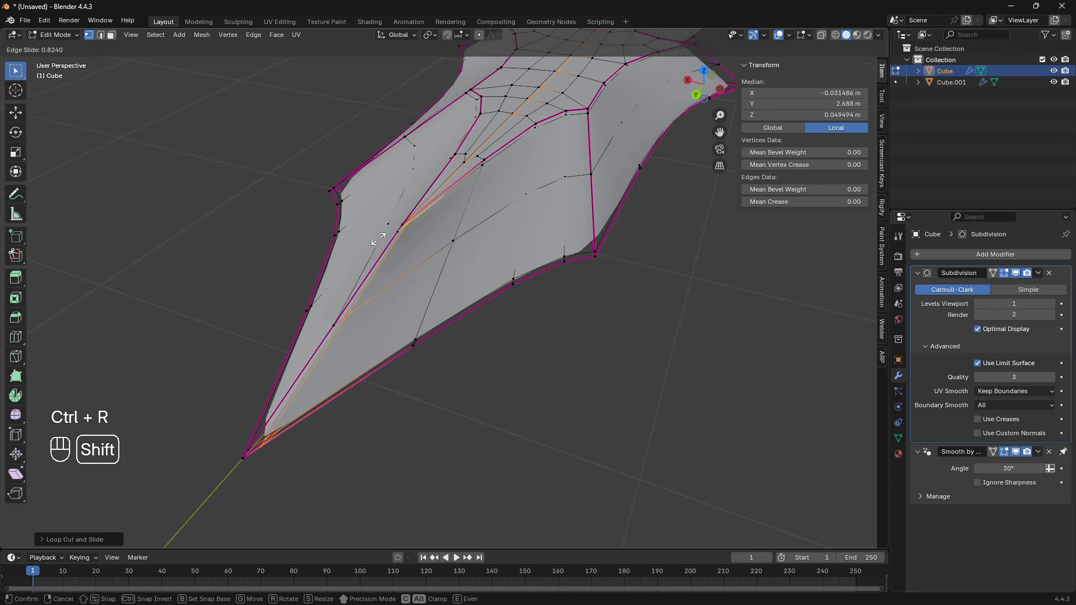
{"action": "left_click", "coordinate": [367, 273]}
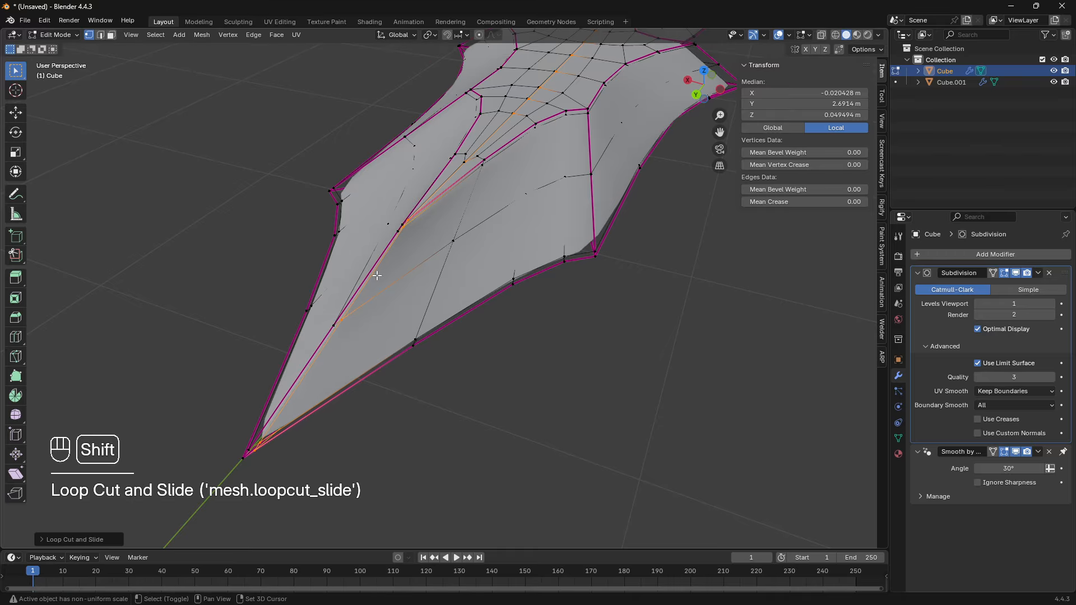
{"action": "middle_click_drag", "start_coordinate": [372, 271], "coordinate": [453, 329]}
{"action": "key", "text": "KP_7"}
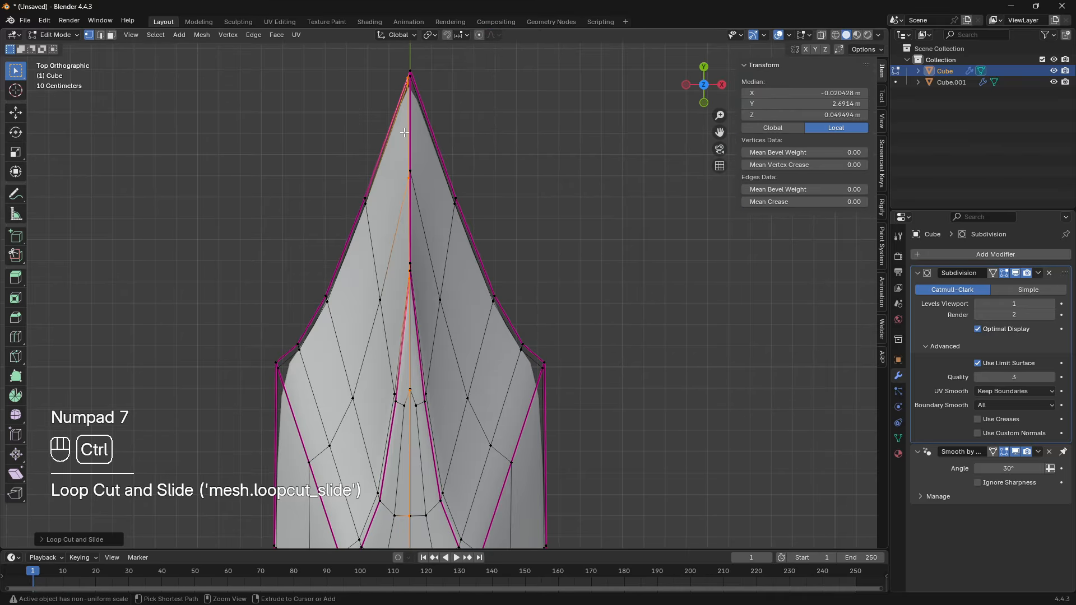
- Undo the last three loop cuts
{"action": "key", "text": "ctrl+z"}
{"action": "middle_click_drag", "start_coordinate": [396, 413], "coordinate": [572, 385]}
{"action": "key", "text": "ctrl+z"}
{"action": "key", "text": "ctrl+z"}
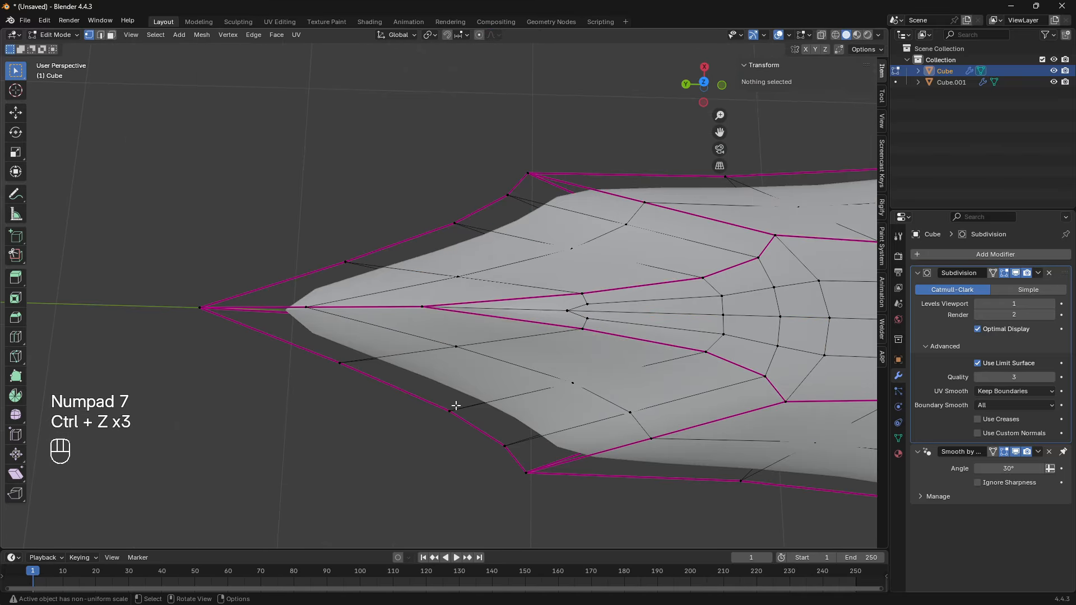
{"action": "middle_click_drag", "start_coordinate": [456, 406], "coordinate": [493, 362]}
{"action": "mouse_move", "coordinate": [493, 362]}
{"action": "middle_mouse_down", "text": "shift"}
{"action": "mouse_move", "coordinate": [409, 398]}
{"action": "mouse_move", "coordinate": [545, 377]}
{"action": "mouse_move", "coordinate": [427, 368]}
{"action": "middle_mouse_up", "text": "shift"}
- In wireframe back view, delete the faces of the dagger's half on the positive X side
{"action": "key", "text": "z"}
{"action": "middle_click_drag", "start_coordinate": [226, 305], "coordinate": [259, 384], "text": "shift"}
{"action": "scroll", "coordinate": [259, 384], "scroll_direction": "up", "scroll_amount": 2}
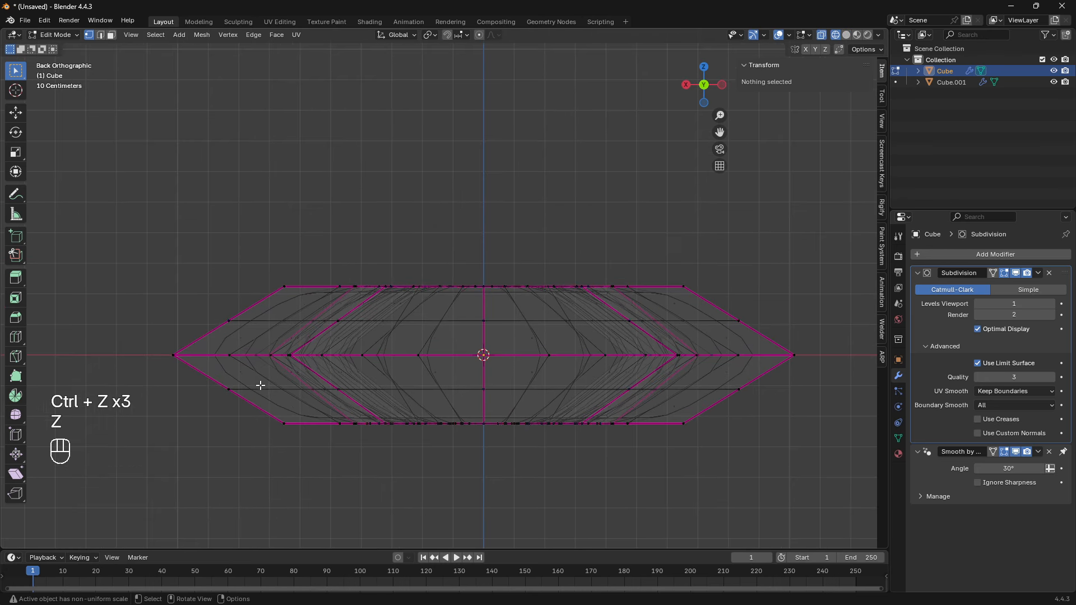
{"action": "key", "text": "3"}
{"action": "left_click", "coordinate": [154, 230]}
{"action": "key", "text": "b"}
{"action": "left_click_drag", "start_coordinate": [144, 192], "coordinate": [437, 493]}
{"action": "left_click_drag", "start_coordinate": [116, 209], "coordinate": [484, 491]}
{"action": "key", "text": "x"}
{"action": "left_click", "coordinate": [214, 368]}
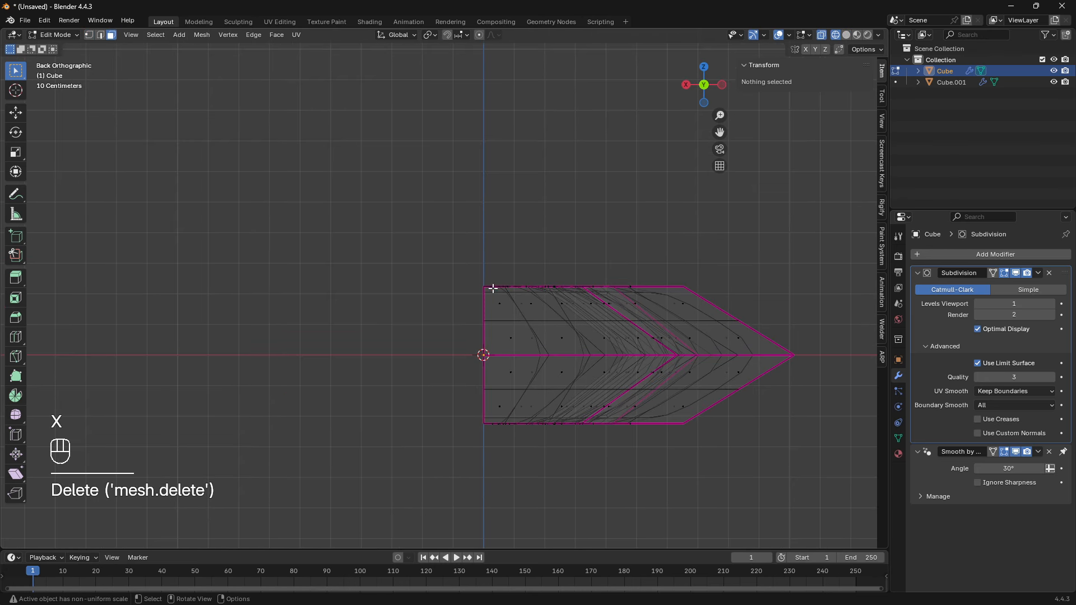
- Delete the remaining faces below the horizontal centre line, keeping only one quarter of the dagger
{"action": "middle_click_drag", "start_coordinate": [447, 398], "coordinate": [372, 360], "text": "shift"}
{"action": "key", "text": "b"}
{"action": "left_click_drag", "start_coordinate": [373, 312], "coordinate": [767, 438]}
{"action": "key", "text": "x"}
{"action": "left_click", "coordinate": [736, 431]}
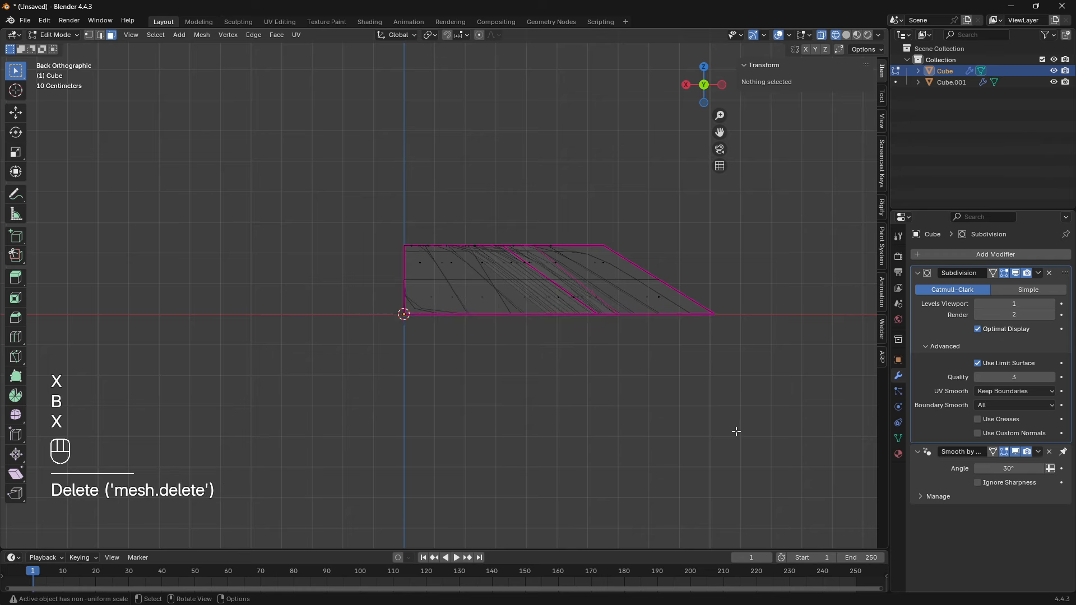
- Return to Object Mode with solid shading, add a Mirror modifier above Subdivision, and mirror on the X and Z axes
{"action": "key", "text": "Tab"}
{"action": "middle_click_drag", "start_coordinate": [617, 382], "coordinate": [559, 405]}
{"action": "key", "text": "z"}
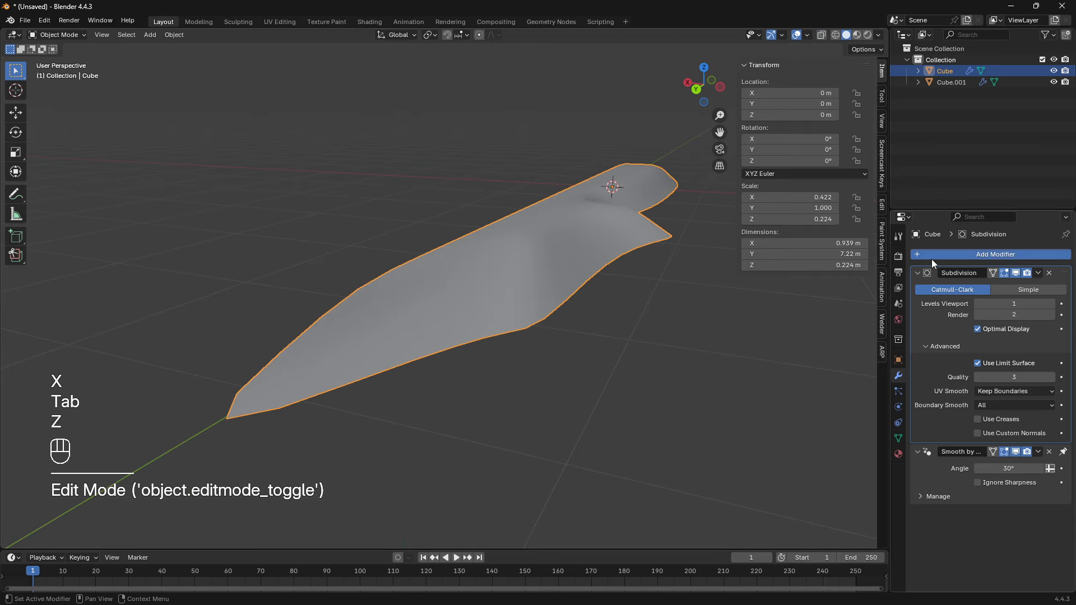
{"action": "left_click", "coordinate": [931, 255]}
{"action": "type", "text": "mir"}
{"action": "key", "text": "Return"}
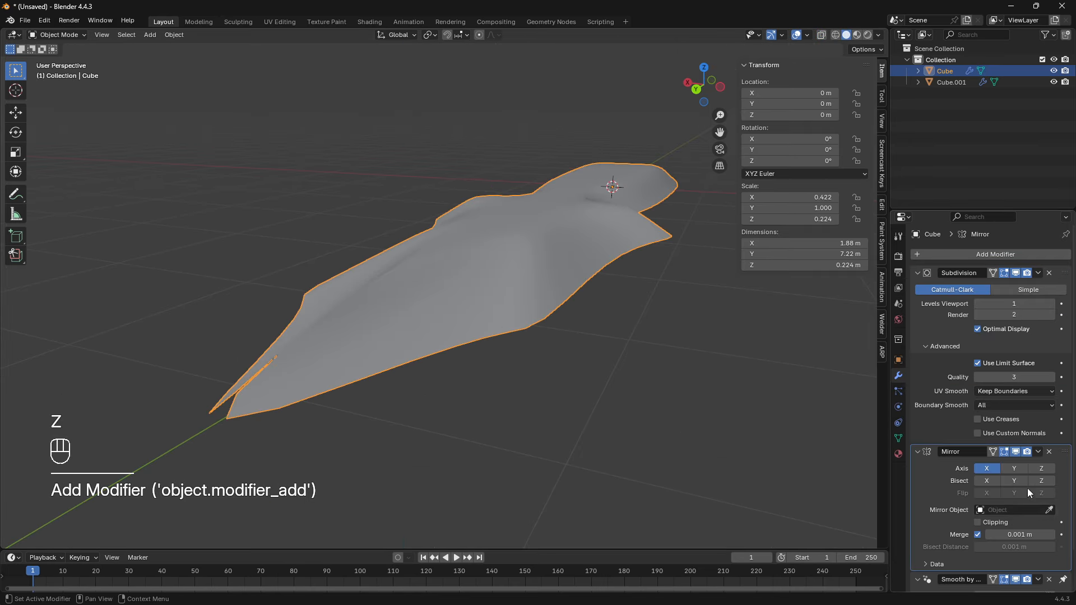
{"action": "left_click_drag", "start_coordinate": [1064, 452], "coordinate": [1059, 265]}
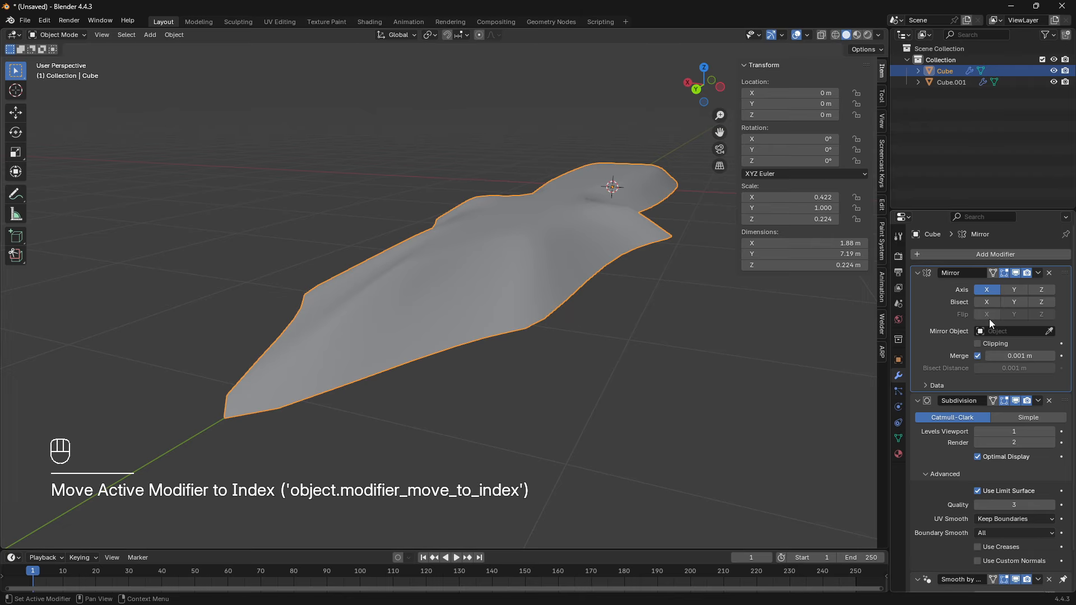
{"action": "left_click", "coordinate": [1041, 290]}
- Add a lengthwise loop cut to the quarter mesh and slide it close to the central ridge
{"action": "middle_click_drag", "start_coordinate": [560, 308], "coordinate": [404, 264]}
{"action": "key", "text": "Tab"}
{"action": "key", "text": "ctrl+r"}
{"action": "left_click", "coordinate": [411, 241]}
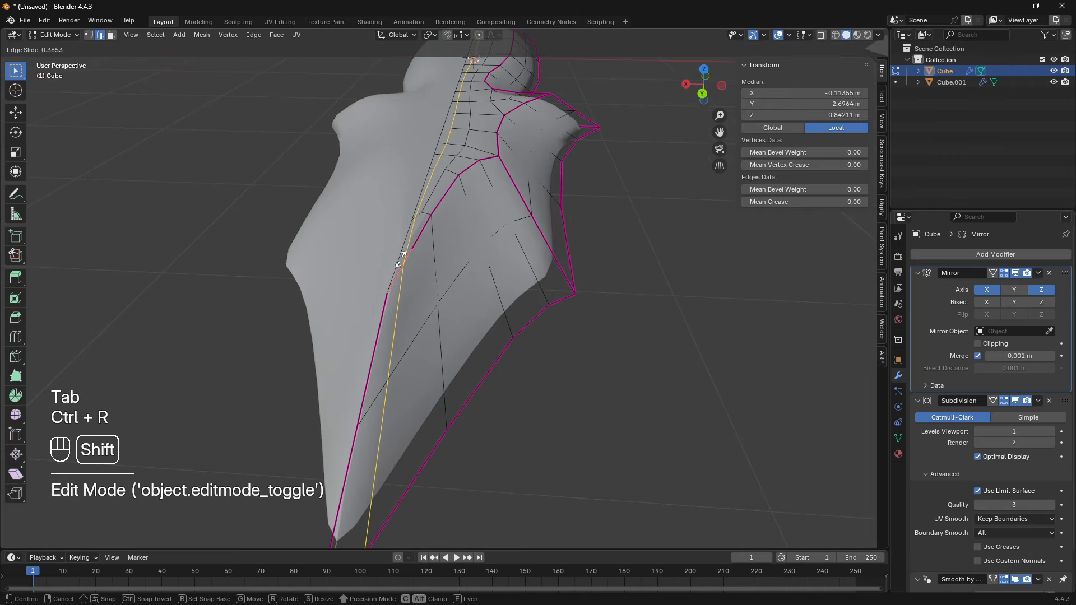
{"action": "left_click", "coordinate": [105, 305]}
- Add a lengthwise loop cut on the quarter mesh and slide it close to the dagger's outer edge
{"action": "key", "text": "ctrl+r"}
{"action": "middle_click_drag", "start_coordinate": [432, 337], "coordinate": [448, 320]}
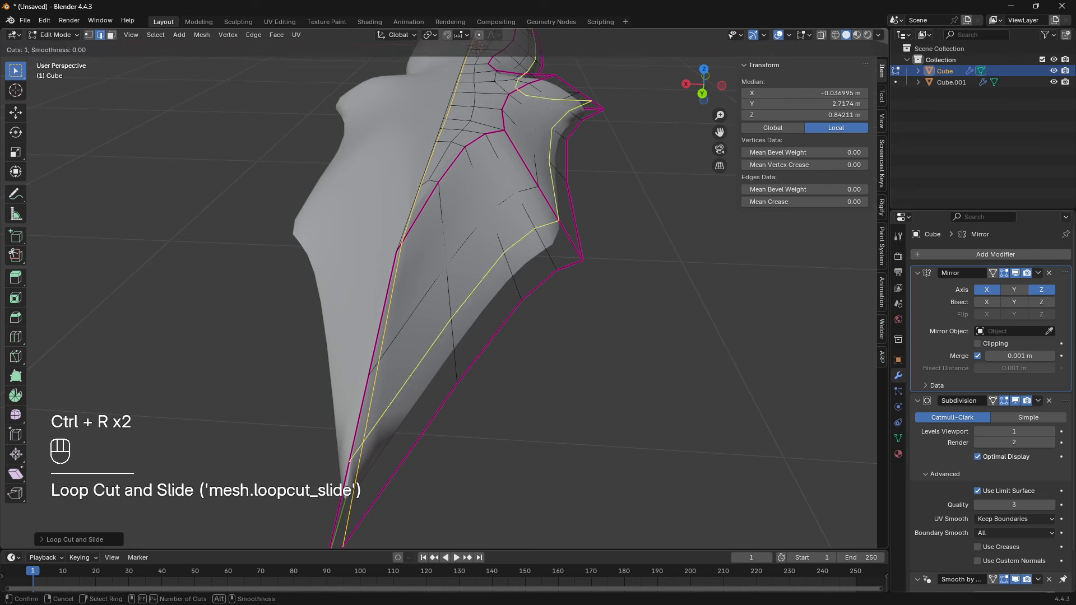
{"action": "left_click", "coordinate": [451, 317]}
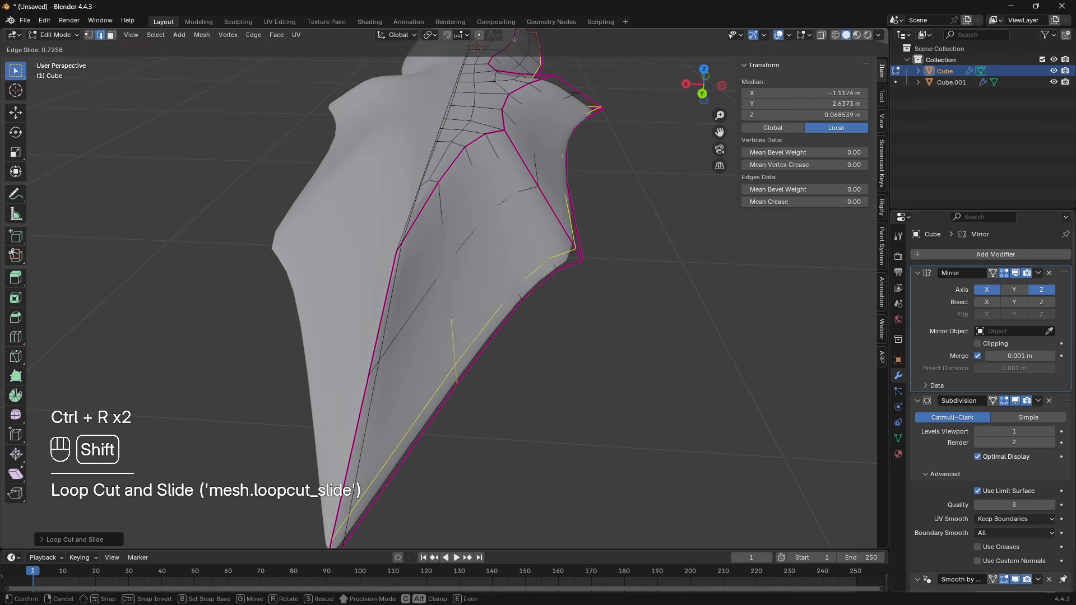
{"action": "left_click", "coordinate": [514, 38]}
- Return to Object Mode and remove the Smooth by Angle modifier from the dagger
{"action": "middle_click_drag", "start_coordinate": [560, 225], "coordinate": [510, 392]}
{"action": "key", "text": "Tab"}
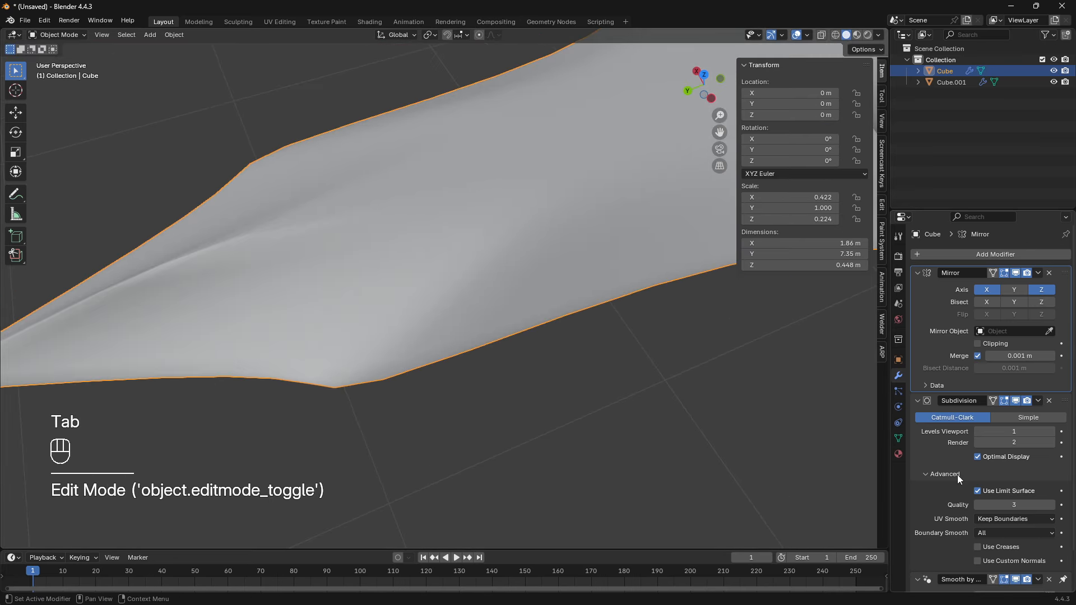
{"action": "scroll", "coordinate": [957, 476], "scroll_direction": "down", "scroll_amount": 2}
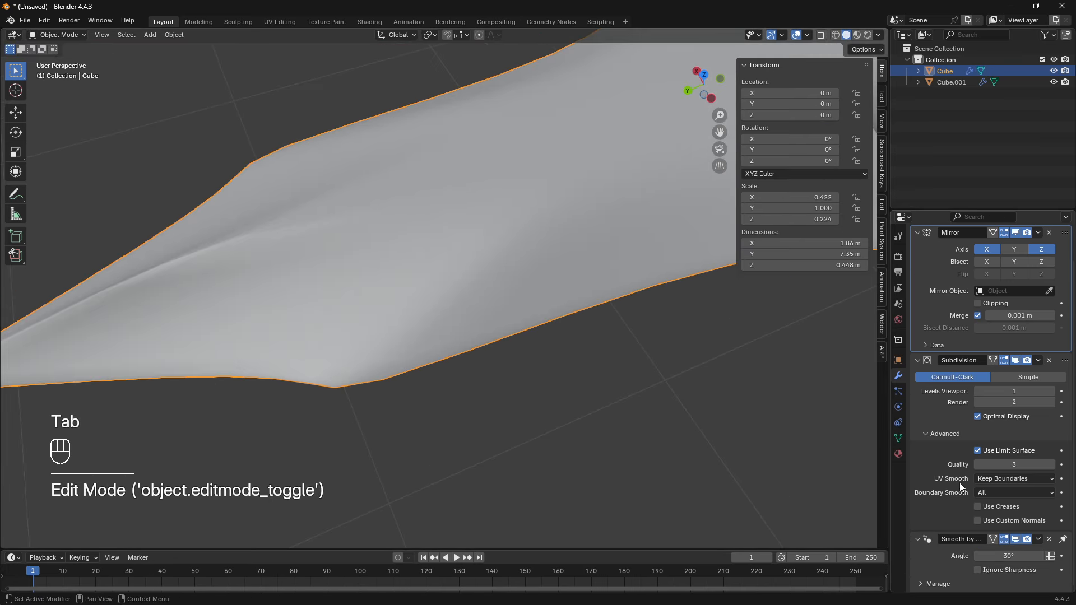
{"action": "left_click", "coordinate": [1049, 539]}
{"action": "scroll", "coordinate": [460, 323], "scroll_direction": "down", "scroll_amount": 3}
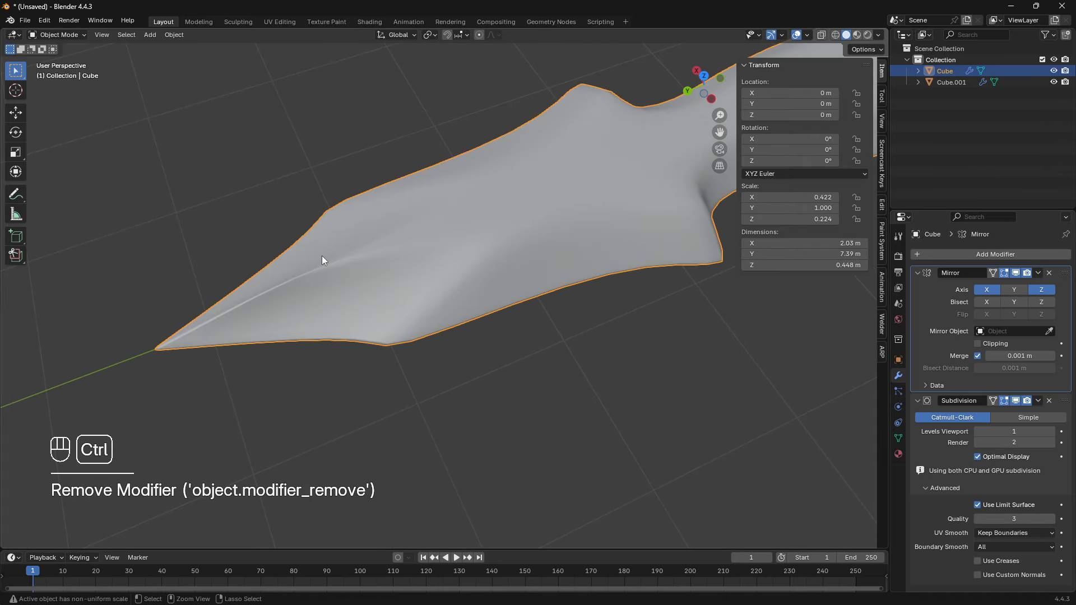
{"action": "key", "text": "ctrl+z"}
{"action": "middle_click_drag", "start_coordinate": [321, 255], "coordinate": [397, 259]}
{"action": "right_click", "coordinate": [397, 259]}
{"action": "left_click", "coordinate": [367, 244]}
{"action": "middle_click_drag", "start_coordinate": [493, 266], "coordinate": [357, 283]}
- Add two loop cuts across the blade, one close to each side of the crosswise edge where the tip facet ends
{"action": "key", "text": "Tab"}
{"action": "scroll", "coordinate": [503, 300], "scroll_direction": "up", "scroll_amount": 3}
{"action": "key", "text": "ctrl+r"}
{"action": "left_click", "coordinate": [574, 322]}
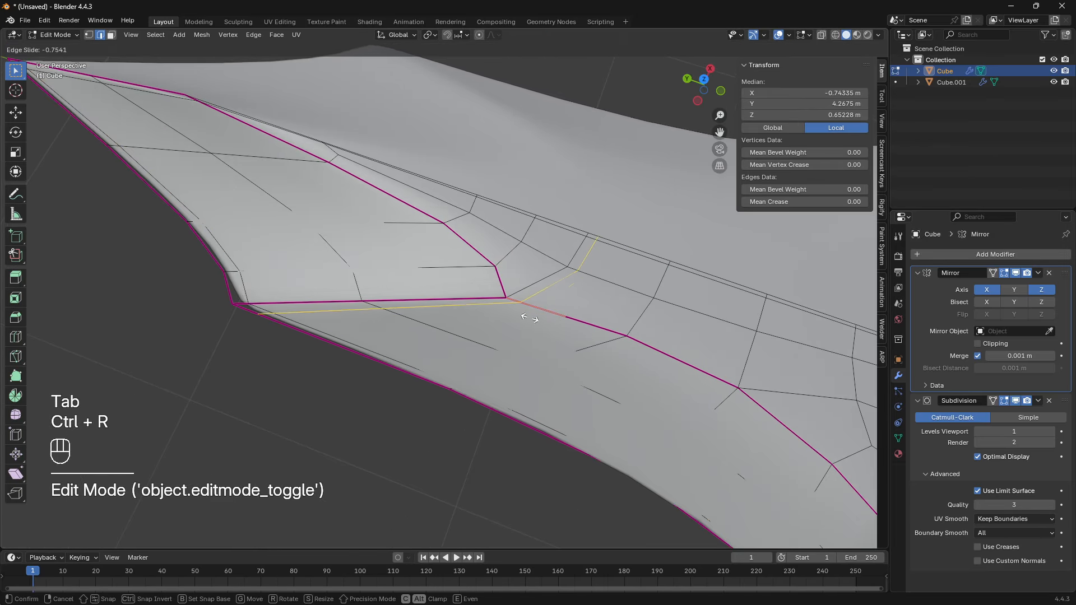
{"action": "left_click", "coordinate": [524, 318]}
{"action": "key", "text": "ctrl+r"}
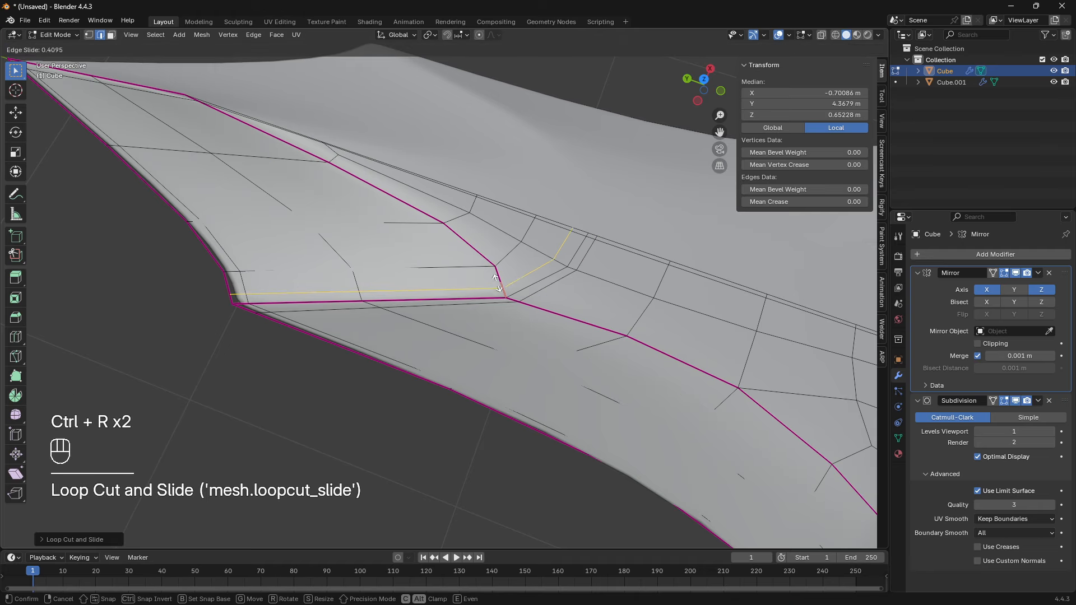
{"action": "left_click", "coordinate": [500, 286]}
- Check the shading in Object Mode and add a lengthwise loop cut close to the inner side of the blade's facet edge
{"action": "key", "text": "Tab"}
{"action": "scroll", "coordinate": [500, 290], "scroll_direction": "down", "scroll_amount": 6}
{"action": "middle_click_drag", "start_coordinate": [501, 290], "coordinate": [479, 307]}
{"action": "key", "text": "Tab"}
{"action": "scroll", "coordinate": [483, 298], "scroll_direction": "up", "scroll_amount": 4}
{"action": "key", "text": "ctrl+r"}
{"action": "left_click", "coordinate": [477, 308]}
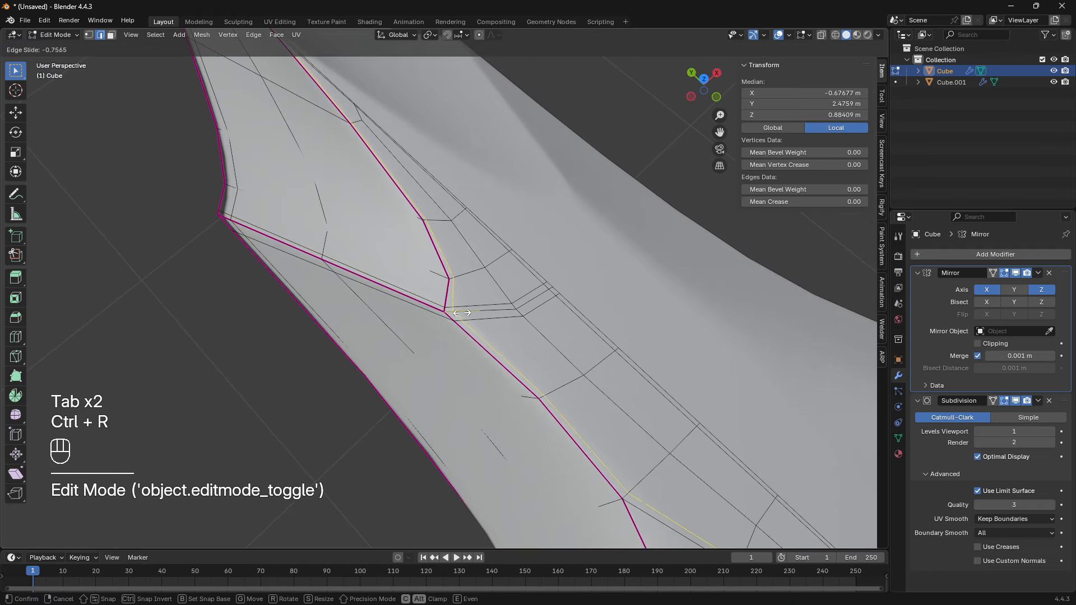
{"action": "left_click", "coordinate": [469, 313]}
{"action": "scroll", "coordinate": [469, 313], "scroll_direction": "down", "scroll_amount": 3}
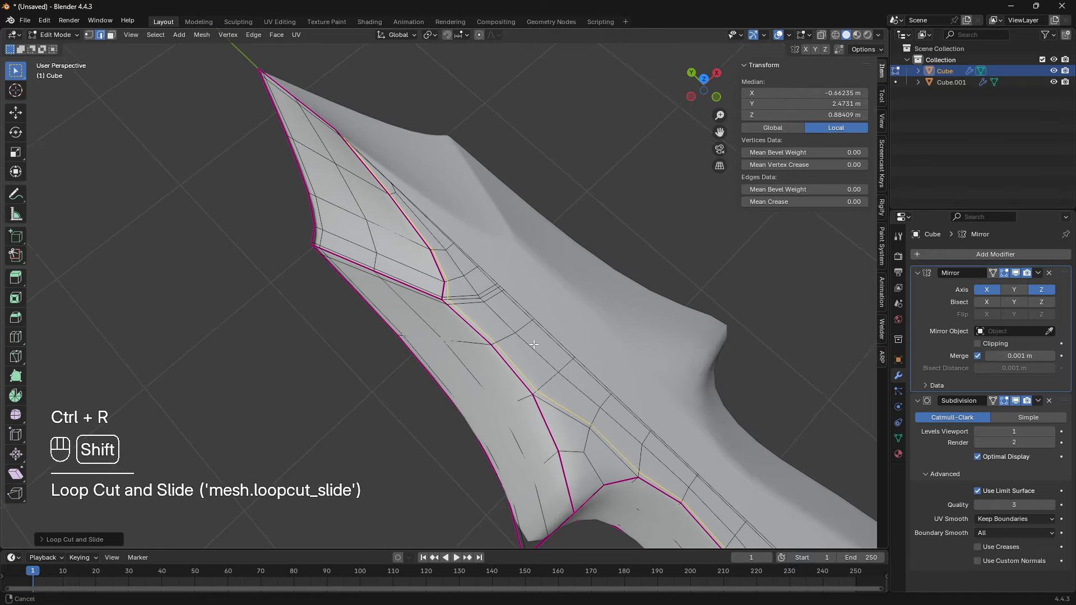
- Add another supporting loop cut beside the guard's edge and slide it into place
{"action": "middle_click_drag", "start_coordinate": [469, 310], "coordinate": [420, 191], "text": "shift"}
{"action": "scroll", "coordinate": [419, 190], "scroll_direction": "up", "scroll_amount": 4}
{"action": "middle_click_drag", "start_coordinate": [409, 240], "coordinate": [504, 221]}
{"action": "key", "text": "ctrl+r"}
{"action": "left_click", "coordinate": [426, 238]}
{"action": "left_click", "coordinate": [442, 257]}
- Add a loop cut around the handle and slide it close to the handle's flat end
{"action": "middle_click_drag", "start_coordinate": [505, 225], "coordinate": [415, 286], "text": "shift"}
{"action": "scroll", "coordinate": [462, 346], "scroll_direction": "down", "scroll_amount": 5}
{"action": "middle_click_drag", "start_coordinate": [415, 285], "coordinate": [507, 224]}
{"action": "scroll", "coordinate": [507, 223], "scroll_direction": "up", "scroll_amount": 4}
{"action": "key", "text": "ctrl+r"}
{"action": "left_click", "coordinate": [555, 376]}
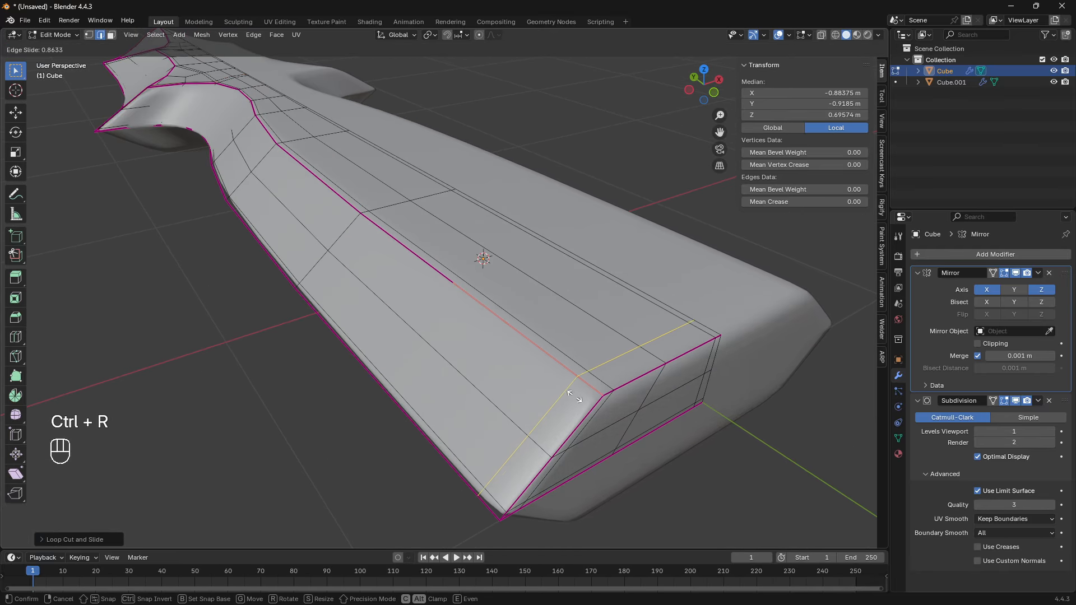
{"action": "left_click", "coordinate": [597, 432]}
- Add a lengthwise loop cut on the side face just below the upper ridge and review the dagger in Object Mode
{"action": "middle_click_drag", "start_coordinate": [597, 431], "coordinate": [482, 246]}
{"action": "key", "text": "ctrl+r"}
{"action": "left_click", "coordinate": [475, 255]}
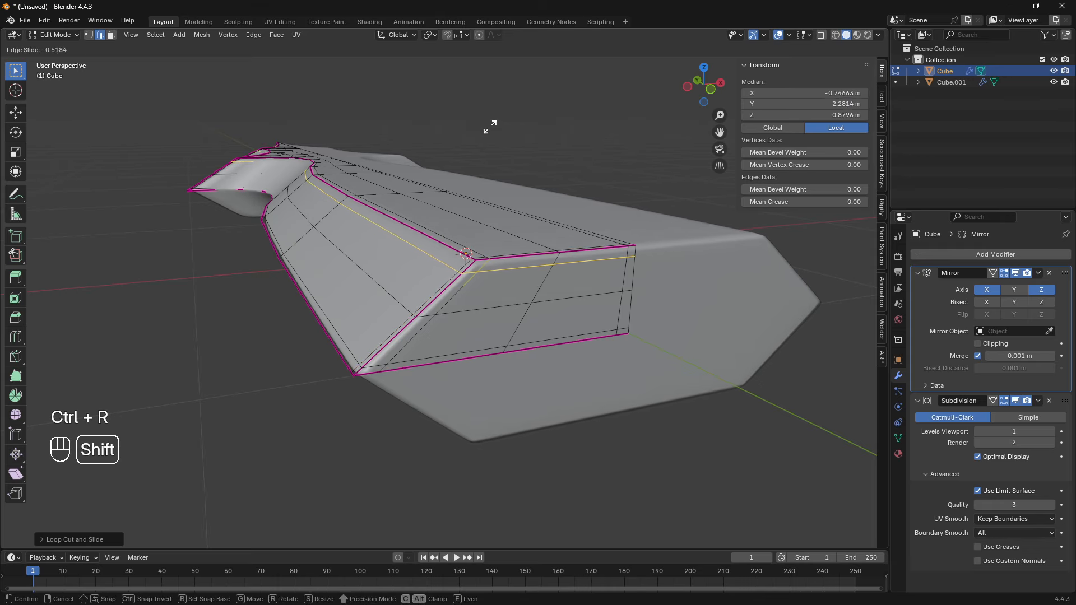
{"action": "left_click", "coordinate": [475, 200]}
{"action": "key", "text": "Tab"}
{"action": "middle_click_drag", "start_coordinate": [475, 200], "coordinate": [428, 236]}
{"action": "left_click", "coordinate": [516, 402]}
{"action": "left_click", "coordinate": [511, 254]}
{"action": "scroll", "coordinate": [528, 242], "scroll_direction": "up", "scroll_amount": 3}
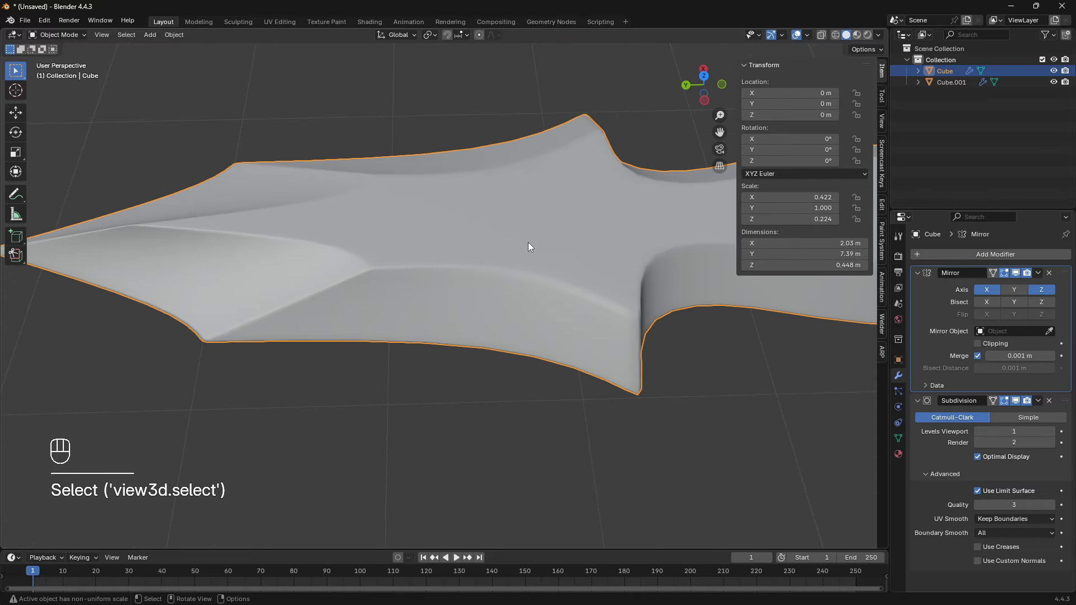
- Try another loop cut near the guard and check the surface in Object Mode
{"action": "key", "text": "Tab"}
{"action": "middle_click_drag", "start_coordinate": [596, 288], "coordinate": [488, 294]}
{"action": "scroll", "coordinate": [383, 271], "scroll_direction": "up", "scroll_amount": 3}
{"action": "key", "text": "ctrl+r"}
{"action": "left_click", "coordinate": [358, 288]}
{"action": "right_click", "coordinate": [358, 288]}
{"action": "key", "text": "Tab"}
{"action": "scroll", "coordinate": [357, 288], "scroll_direction": "down", "scroll_amount": 6}
{"action": "scroll", "coordinate": [483, 273], "scroll_direction": "up", "scroll_amount": 5}
- Add two supporting loop cuts close to the sharp edge of the guard's spike and return to Object Mode
{"action": "key", "text": "Tab"}
{"action": "scroll", "coordinate": [484, 272], "scroll_direction": "up", "scroll_amount": 4}
{"action": "key", "text": "ctrl+r"}
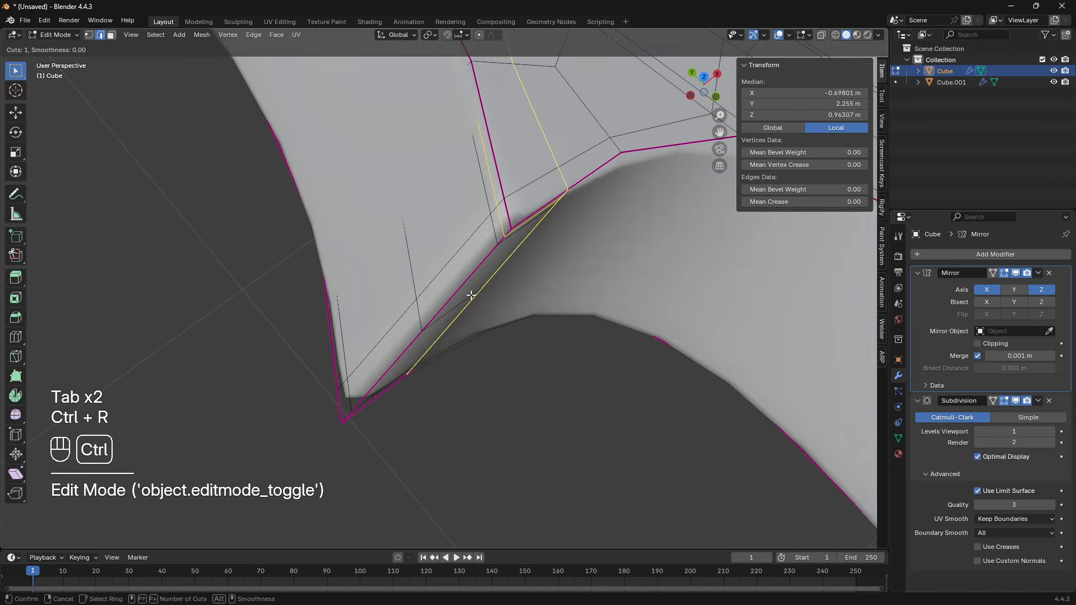
{"action": "left_click", "coordinate": [483, 274]}
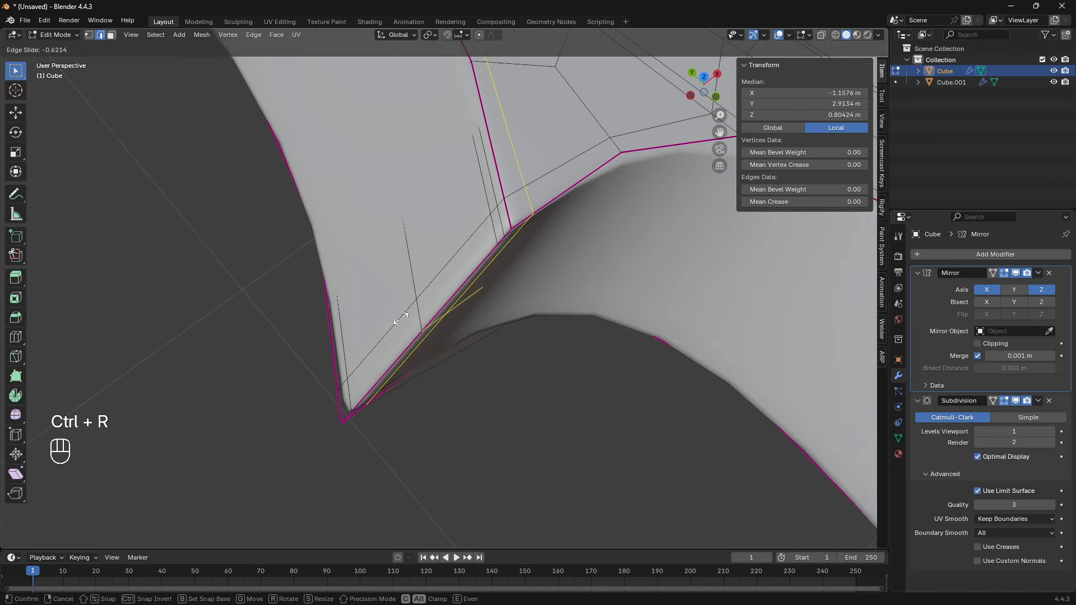
{"action": "left_click", "coordinate": [410, 315]}
{"action": "key", "text": "ctrl+r"}
{"action": "left_click", "coordinate": [418, 313]}
{"action": "left_click", "coordinate": [416, 309]}
{"action": "key", "text": "Tab"}
{"action": "scroll", "coordinate": [476, 416], "scroll_direction": "down", "scroll_amount": 5}
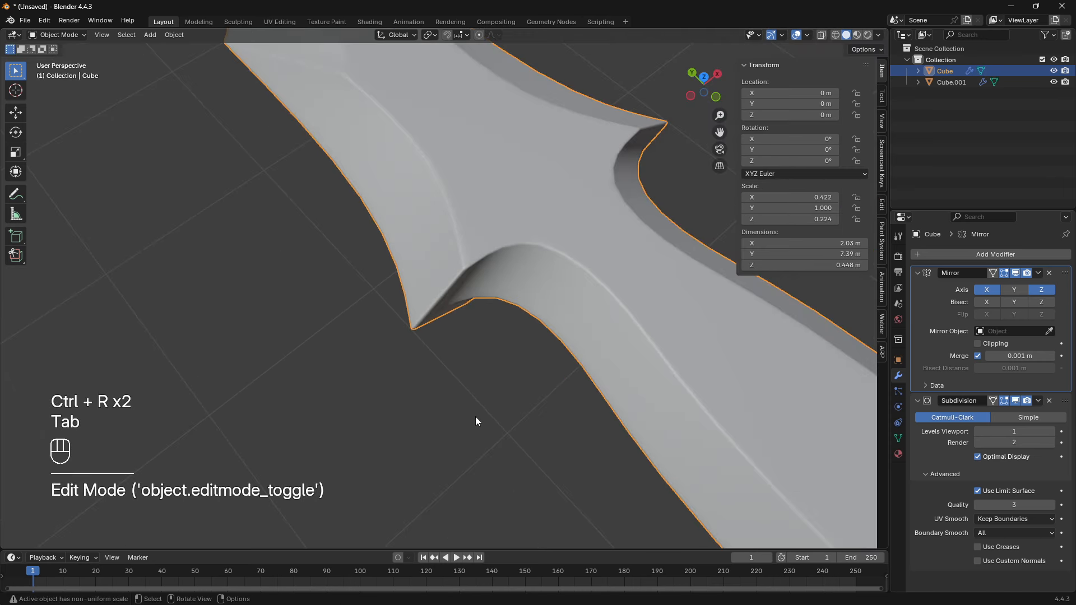
- Select the loop-cut dagger and move it along the X axis to about -3.22 m, next to the creased dagger
{"action": "left_click", "coordinate": [475, 417]}
{"action": "scroll", "coordinate": [507, 353], "scroll_direction": "down", "scroll_amount": 3}
{"action": "middle_click_drag", "start_coordinate": [507, 354], "coordinate": [486, 342]}
{"action": "left_click", "coordinate": [486, 342]}
{"action": "scroll", "coordinate": [437, 335], "scroll_direction": "down", "scroll_amount": 1}
{"action": "middle_click_drag", "start_coordinate": [331, 325], "coordinate": [431, 324], "text": "shift"}
{"action": "middle_click_drag", "start_coordinate": [432, 324], "coordinate": [481, 356]}
{"action": "key", "text": "g"}
{"action": "key", "text": "y"}
{"action": "key", "text": "x"}
{"action": "left_click", "coordinate": [491, 311]}
{"action": "key", "text": "g"}
{"action": "key", "text": "x"}
{"action": "left_click", "coordinate": [546, 251]}
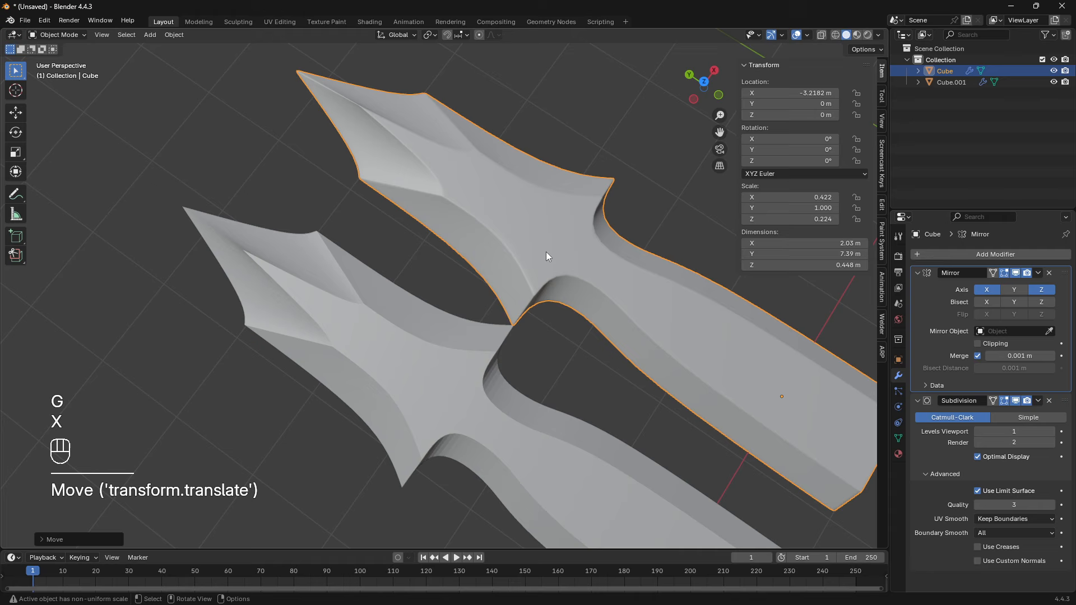
- Adjust the loop-cut dagger's X location to about -2.99 m for a side-by-side comparison
{"action": "mouse_move", "coordinate": [500, 269]}
{"action": "middle_mouse_down", "text": "shift"}
{"action": "mouse_move", "coordinate": [504, 260]}
{"action": "mouse_move", "coordinate": [492, 281]}
{"action": "middle_mouse_up", "text": "shift"}
{"action": "key", "text": "g"}
{"action": "key", "text": "x"}
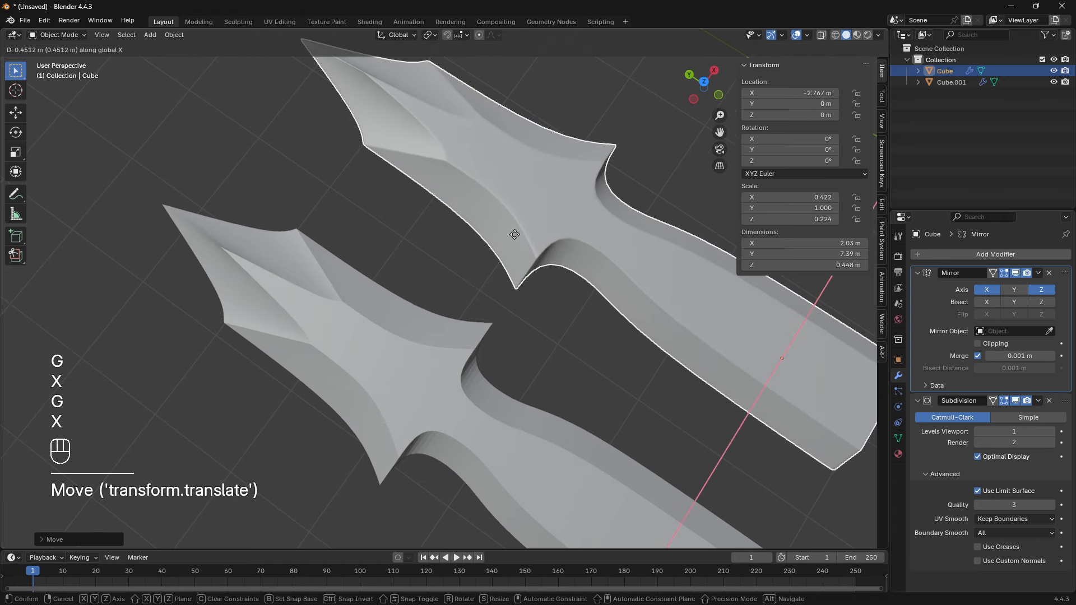
{"action": "left_click", "coordinate": [539, 271]}
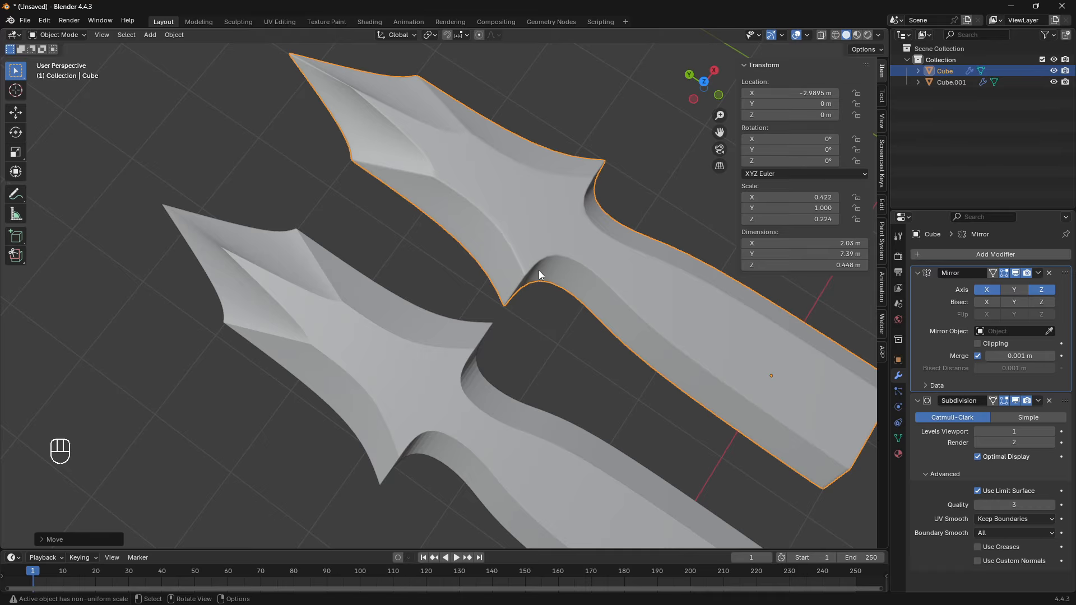
- Inspect the creased dagger's mesh topology in Edit Mode and return to Object Mode
{"action": "left_click", "coordinate": [448, 358]}
{"action": "key", "text": "Tab"}
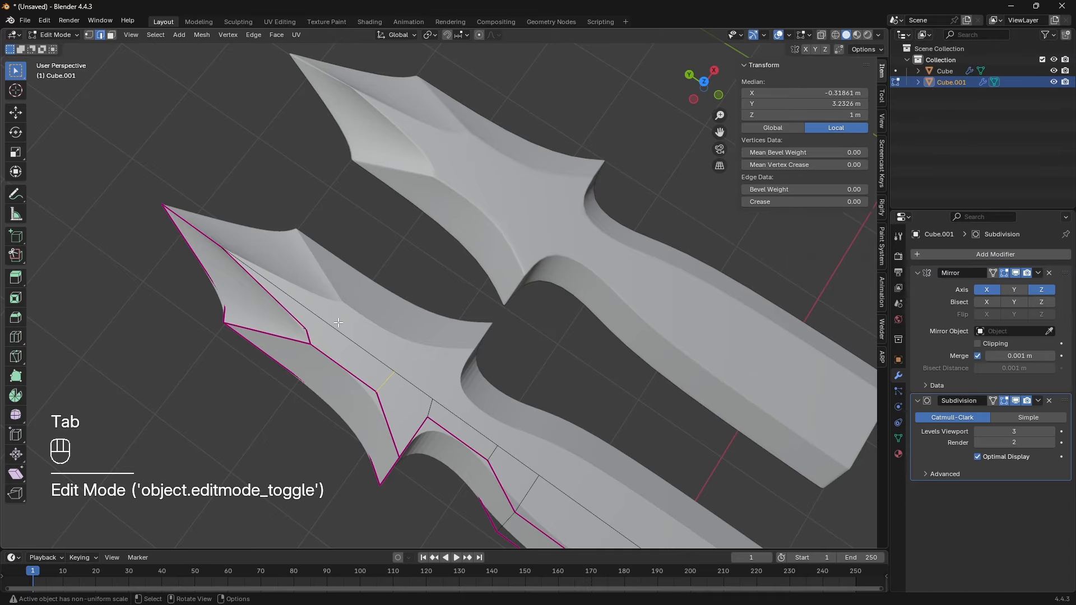
{"action": "middle_click_drag", "start_coordinate": [484, 182], "coordinate": [506, 207], "text": "shift"}
{"action": "key", "text": "Tab"}
- Inspect the loop-cut dagger's topology around the guard in Edit Mode, then view both daggers in Object Mode
{"action": "left_click", "coordinate": [505, 208]}
{"action": "middle_click_drag", "start_coordinate": [480, 250], "coordinate": [337, 391], "text": "shift"}
{"action": "key", "text": "Tab"}
{"action": "scroll", "coordinate": [441, 337], "scroll_direction": "up", "scroll_amount": 4}
{"action": "middle_click_drag", "start_coordinate": [513, 381], "coordinate": [337, 337], "text": "shift"}
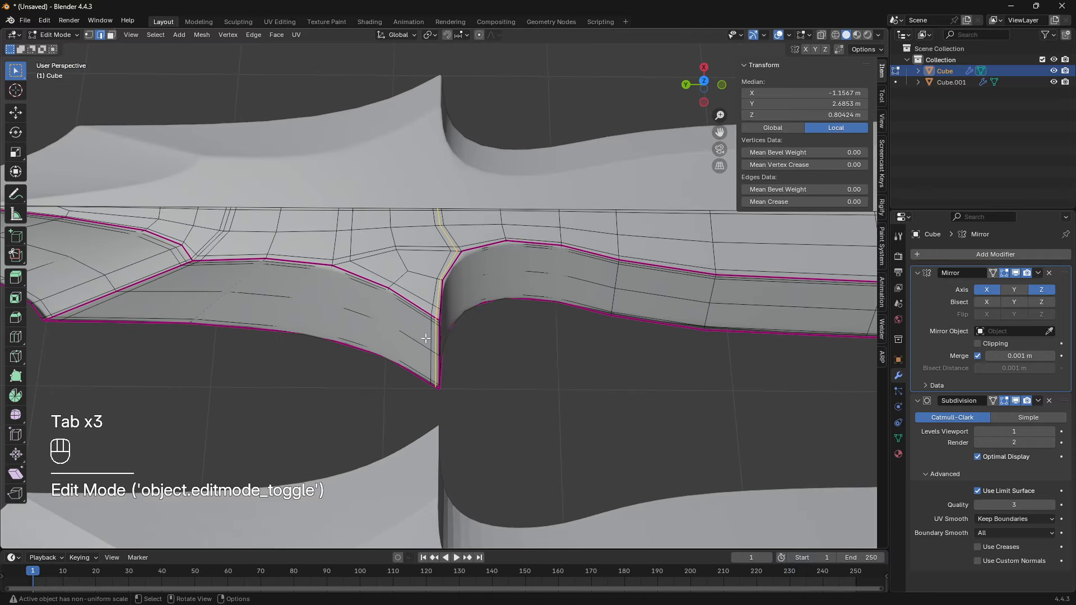
{"action": "middle_click_drag", "start_coordinate": [448, 359], "coordinate": [331, 308]}
{"action": "key", "text": "Tab"}
{"action": "scroll", "coordinate": [331, 307], "scroll_direction": "down", "scroll_amount": 3}
{"action": "middle_click_drag", "start_coordinate": [403, 313], "coordinate": [493, 304]}
{"action": "scroll", "coordinate": [511, 307], "scroll_direction": "down", "scroll_amount": 3}
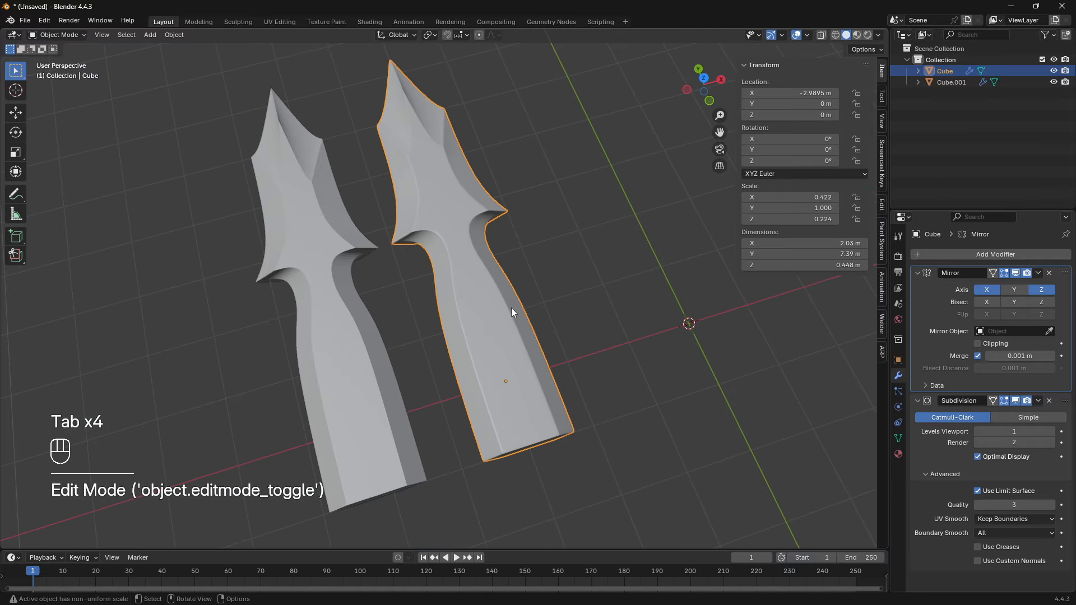
- Set the loop-cut dagger's Subdivision viewport level to 2 and check its guard spike against the creased dagger's
{"action": "left_click", "coordinate": [531, 240]}
{"action": "scroll", "coordinate": [553, 275], "scroll_direction": "up", "scroll_amount": 4}
{"action": "middle_click_drag", "start_coordinate": [531, 239], "coordinate": [572, 305], "text": "shift"}
{"action": "middle_click_drag", "start_coordinate": [408, 318], "coordinate": [455, 286]}
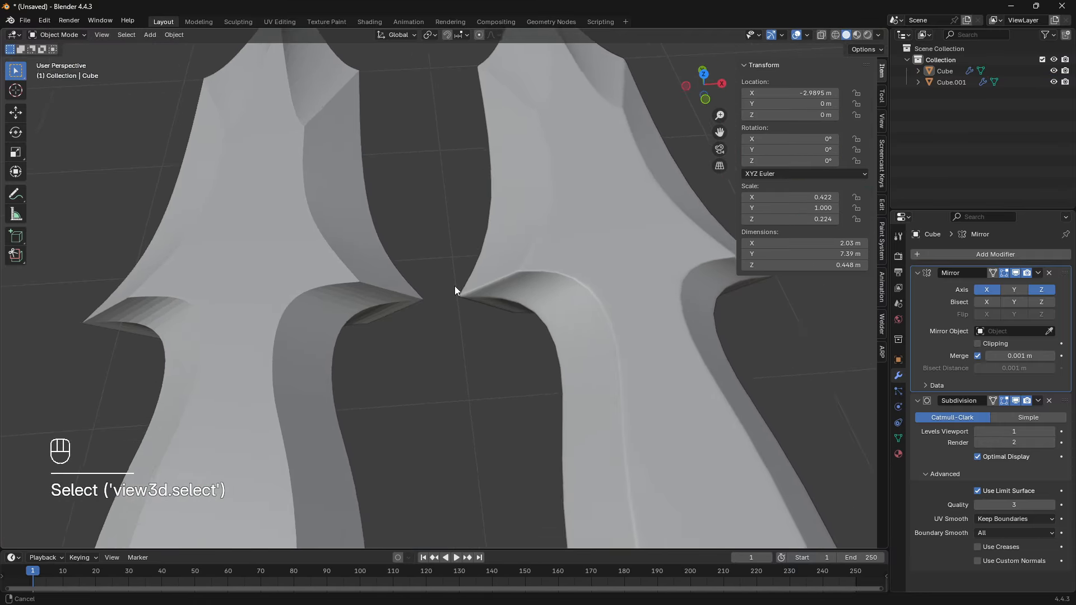
{"action": "scroll", "coordinate": [455, 285], "scroll_direction": "up", "scroll_amount": 3}
{"action": "left_click", "coordinate": [585, 291]}
{"action": "scroll", "coordinate": [577, 314], "scroll_direction": "down", "scroll_amount": 2}
{"action": "middle_click_drag", "start_coordinate": [574, 321], "coordinate": [567, 295]}
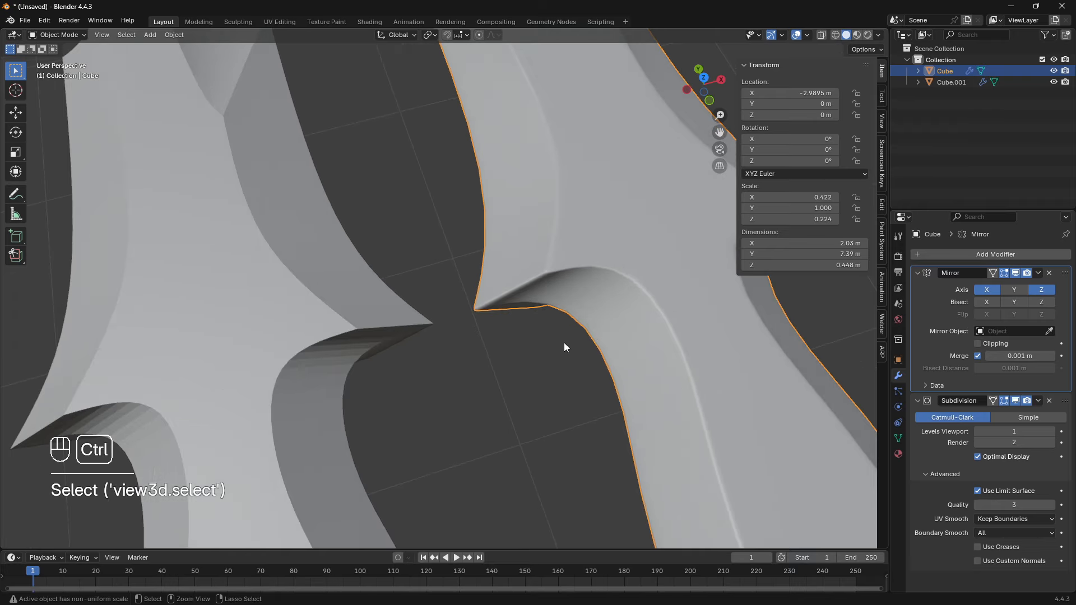
{"action": "key", "text": "ctrl+1"}
{"action": "key", "text": "ctrl+2"}
{"action": "middle_click_drag", "start_coordinate": [548, 388], "coordinate": [564, 314]}
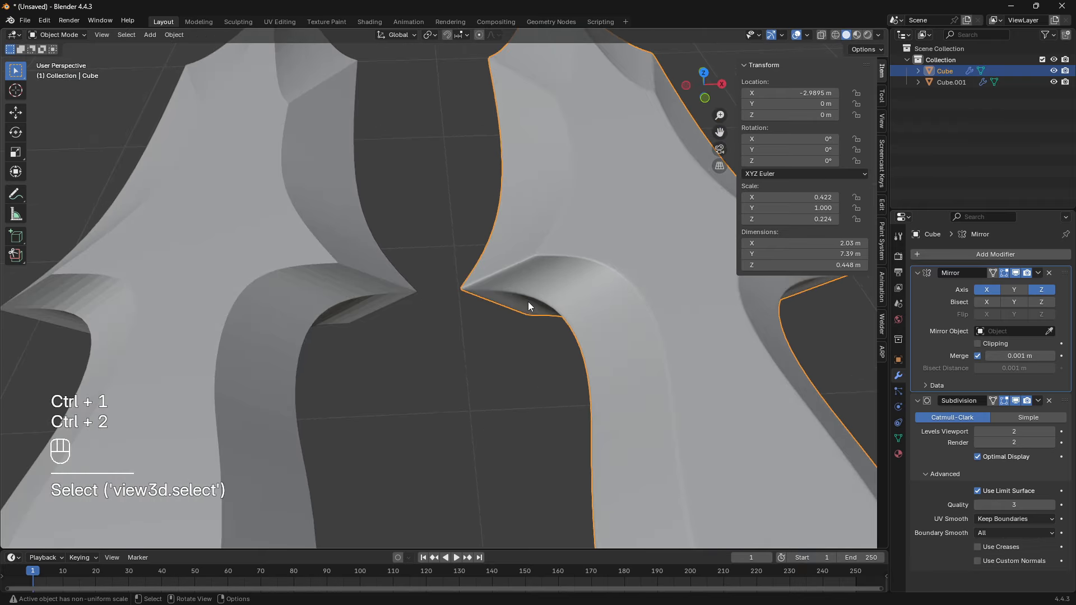
- Examine the edge sharpness and shading along the guard and blade facets of both daggers
{"action": "left_click", "coordinate": [435, 375]}
{"action": "middle_click_drag", "start_coordinate": [435, 375], "coordinate": [499, 334]}
{"action": "middle_click_drag", "start_coordinate": [518, 283], "coordinate": [562, 358]}
{"action": "scroll", "coordinate": [527, 339], "scroll_direction": "down", "scroll_amount": 10}
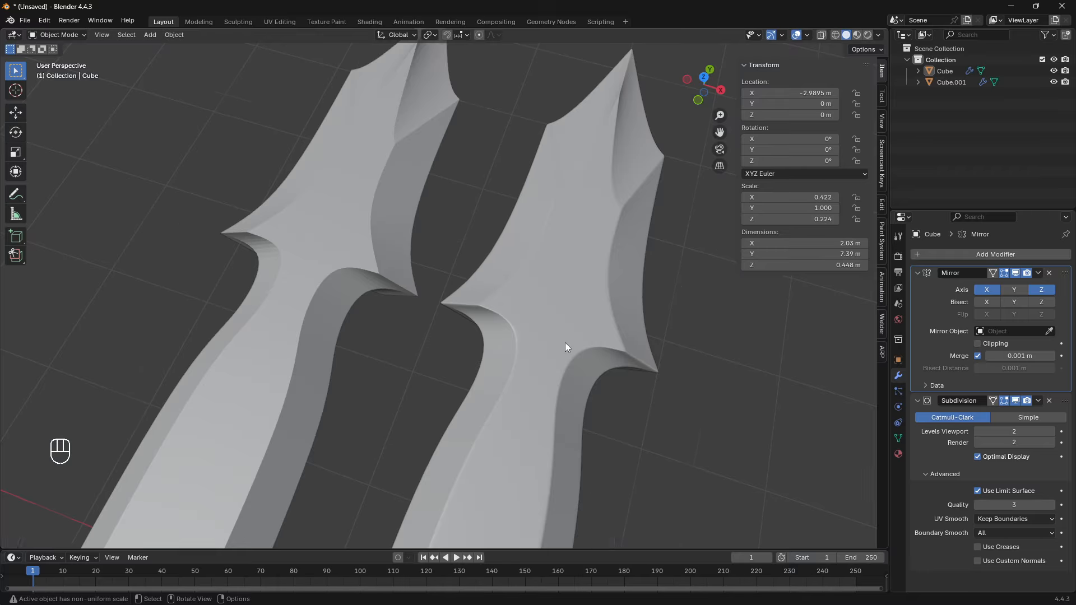
{"action": "middle_click_drag", "start_coordinate": [600, 358], "coordinate": [488, 237]}
{"action": "scroll", "coordinate": [482, 300], "scroll_direction": "up", "scroll_amount": 5}
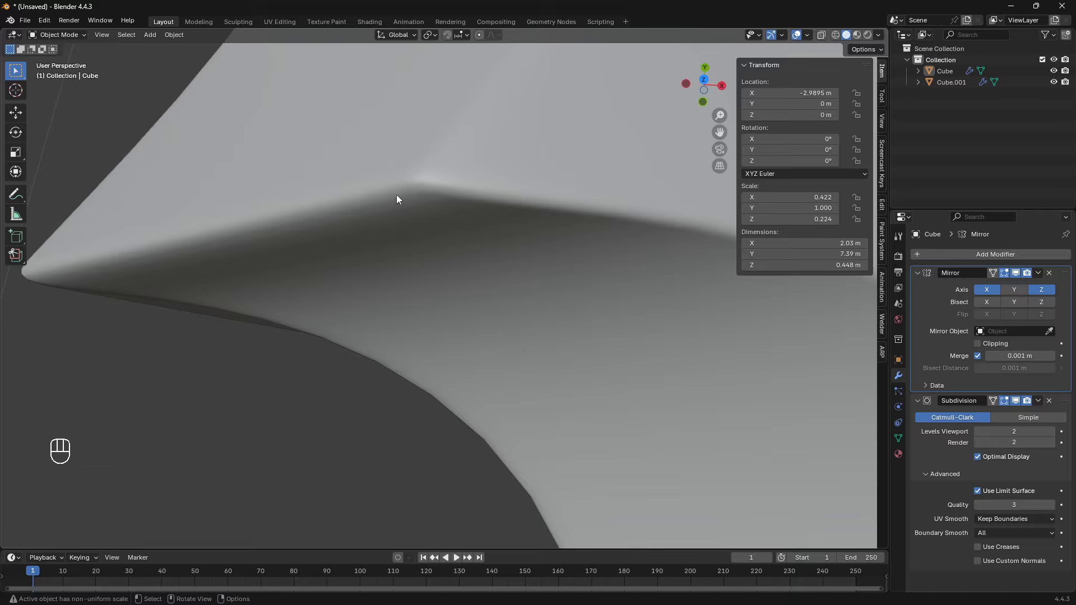
{"action": "middle_click_drag", "start_coordinate": [396, 194], "coordinate": [458, 351], "text": "ctrl"}
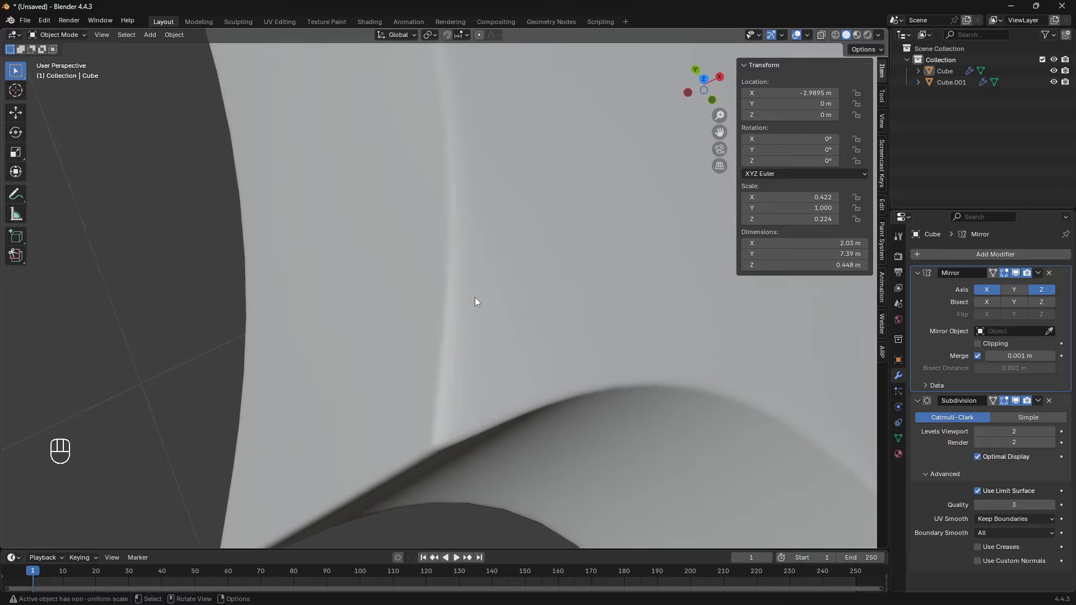
{"action": "middle_click_drag", "start_coordinate": [474, 297], "coordinate": [529, 361]}
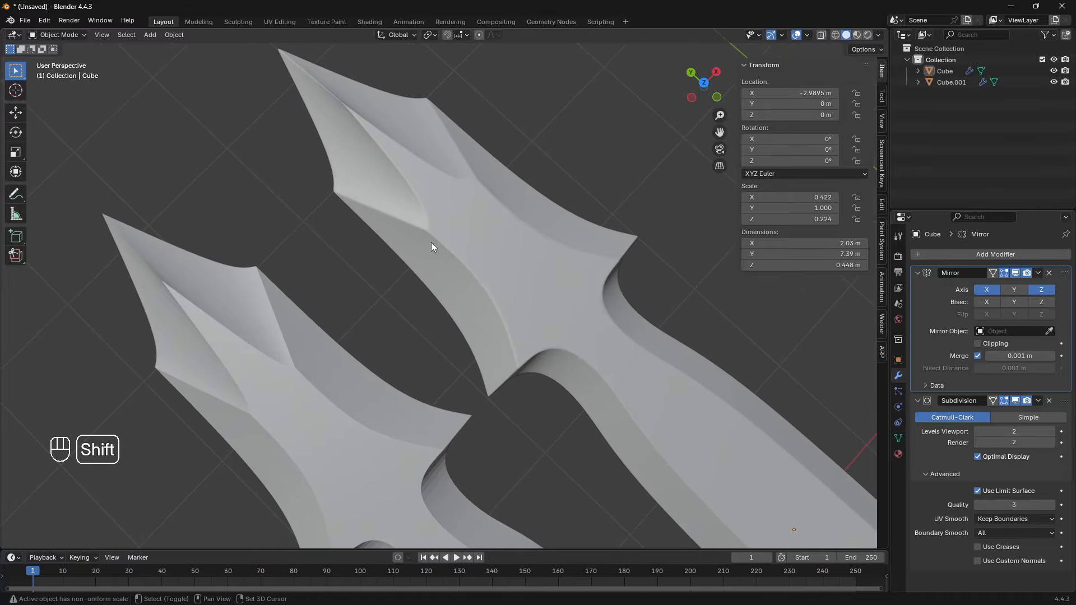
{"action": "middle_click_drag", "start_coordinate": [431, 242], "coordinate": [437, 241], "text": "shift"}
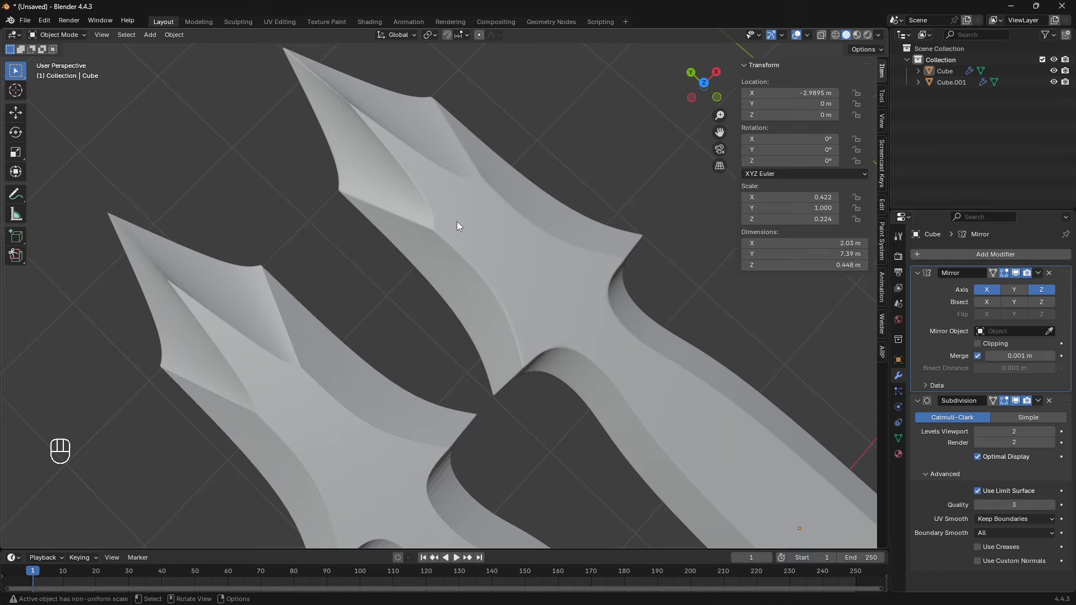
{"action": "middle_click_drag", "start_coordinate": [456, 221], "coordinate": [426, 255]}
- Move the loop-cut dagger along the X axis to about -2.66 m, farther from the creased dagger
{"action": "left_click", "coordinate": [524, 276], "text": "shift"}
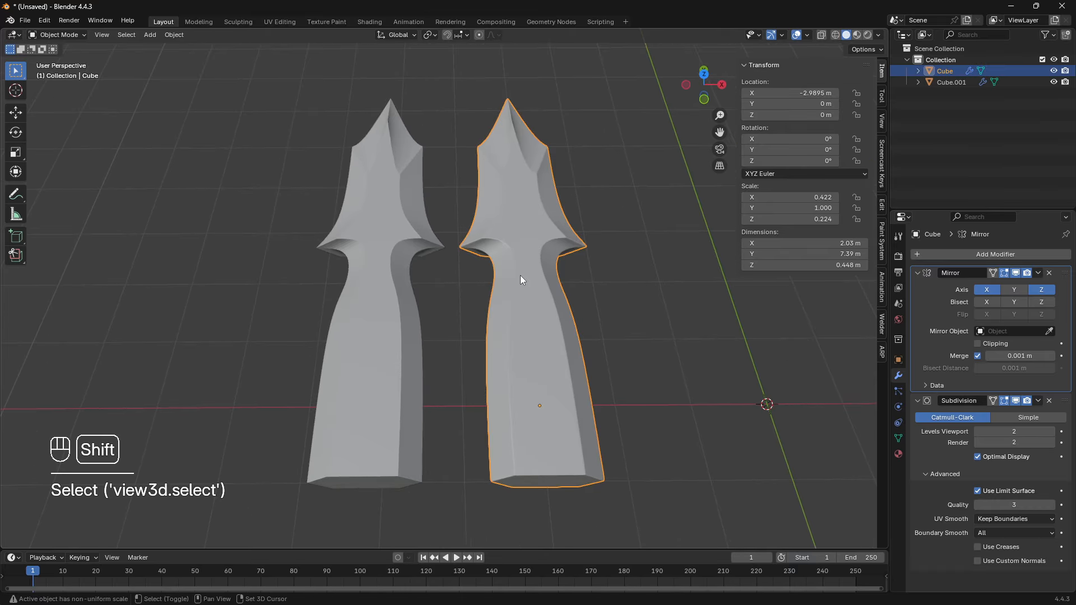
{"action": "middle_click_drag", "start_coordinate": [523, 276], "coordinate": [465, 297]}
{"action": "key", "text": "g"}
{"action": "key", "text": "y"}
{"action": "key", "text": "x"}
{"action": "left_click", "coordinate": [483, 304]}
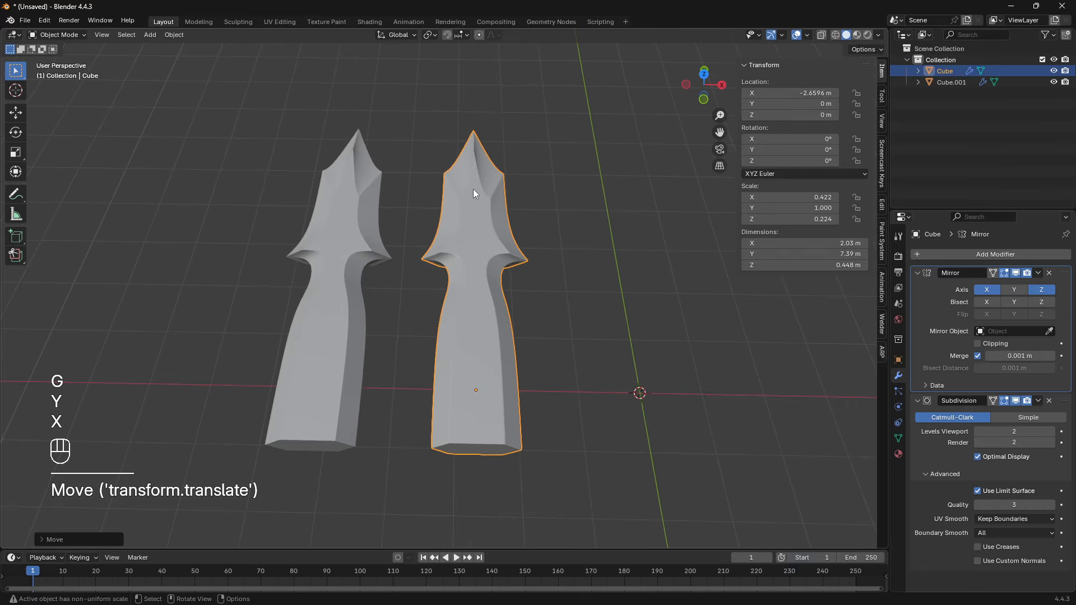